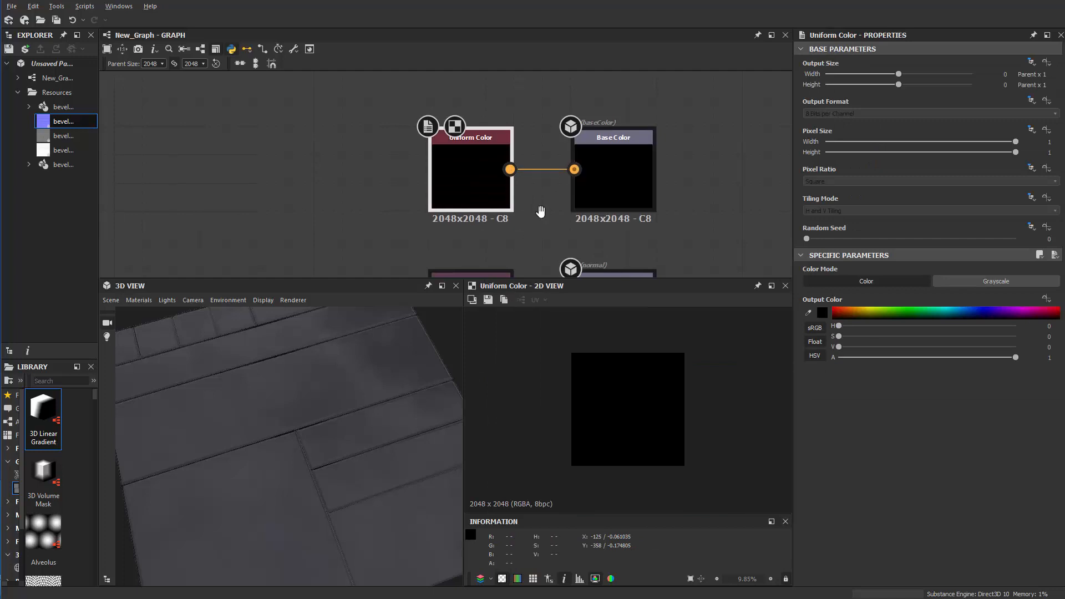
Switch the Uniform Color node feeding Base Color to grayscale and set its output color to 0.44
middle_drag(541, 211, 557, 179)
double_click(497, 168)
click(949, 285)
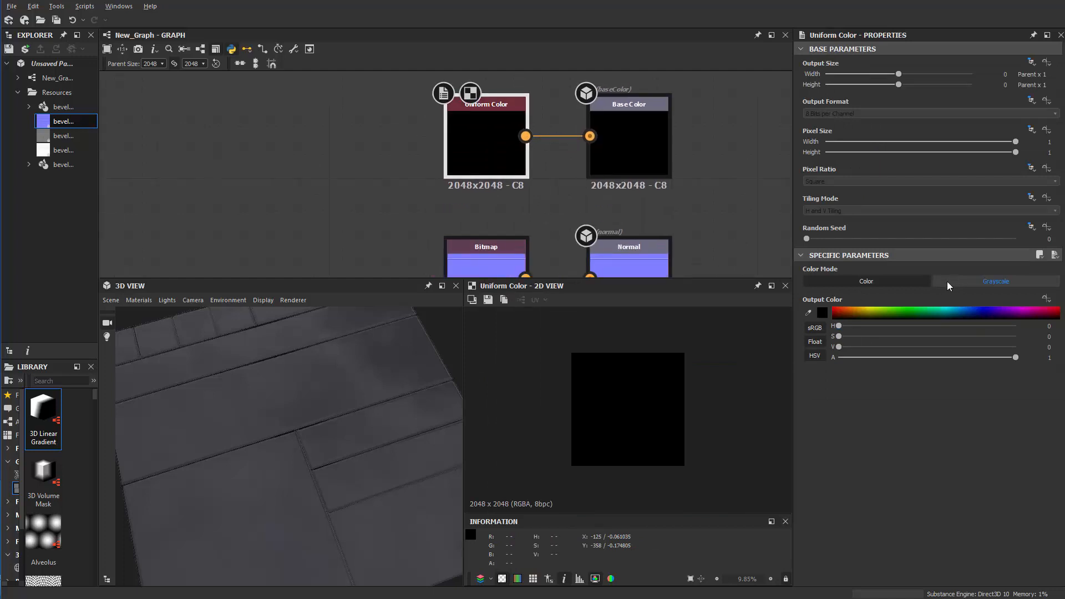
click(953, 313)
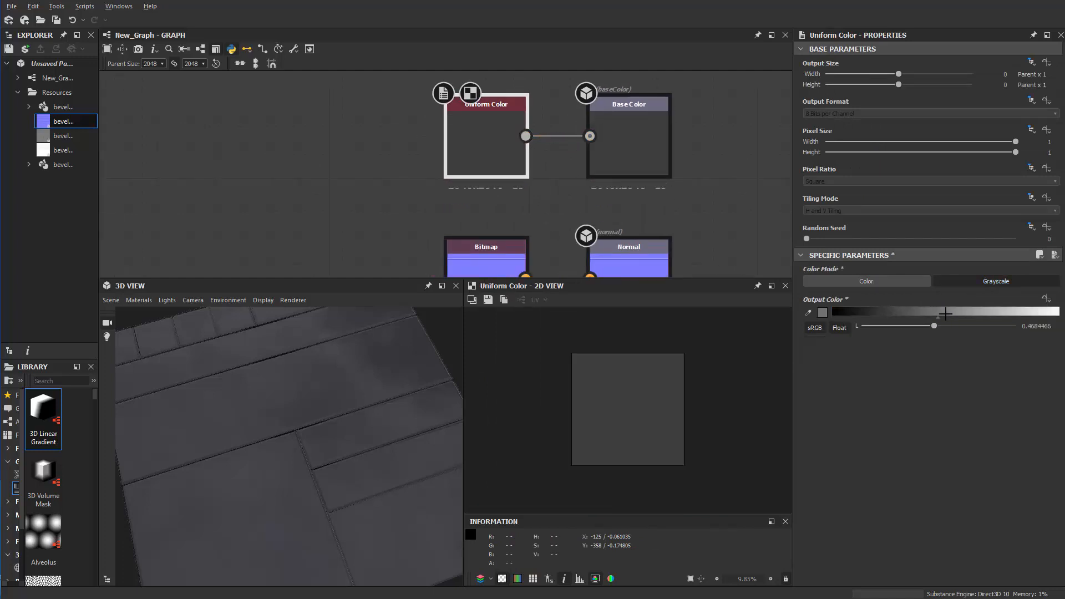
scroll(479, 195, down, 2)
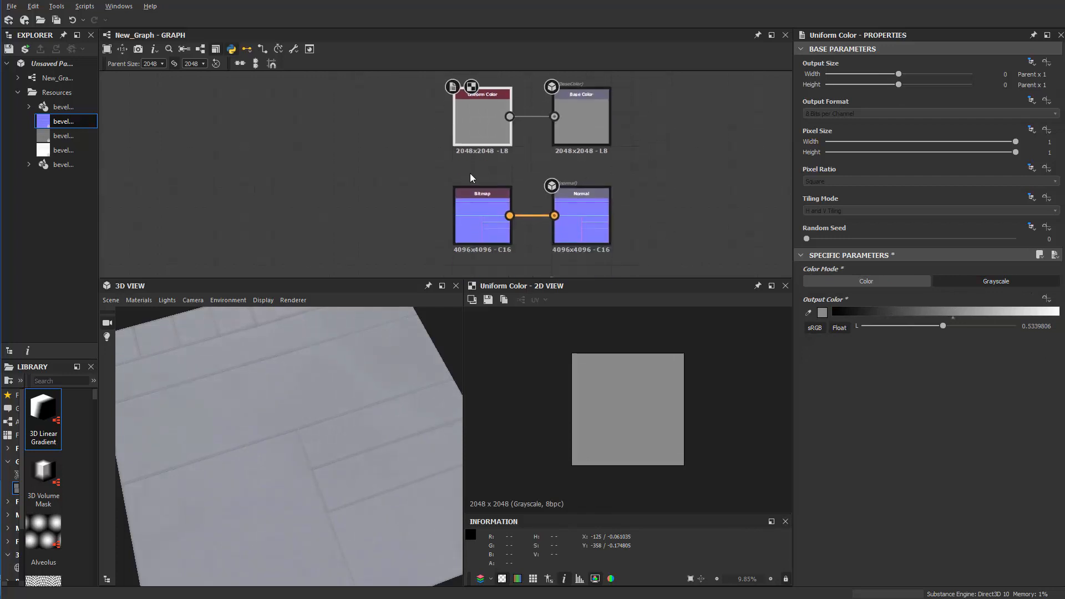
drag(941, 326, 929, 326)
Duplicate the grayscale Uniform Color node, connect the copy to the Roughness output, and place it beside that output
middle_drag(487, 142, 494, 108)
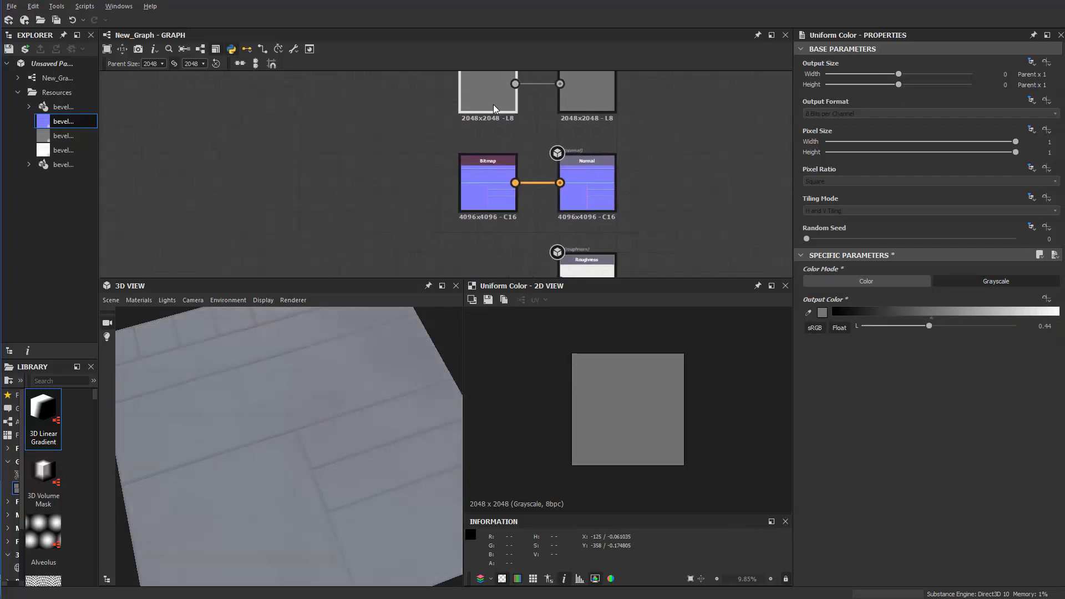
key(ctrl+c)
middle_drag(411, 142, 418, 87)
key(ctrl+v)
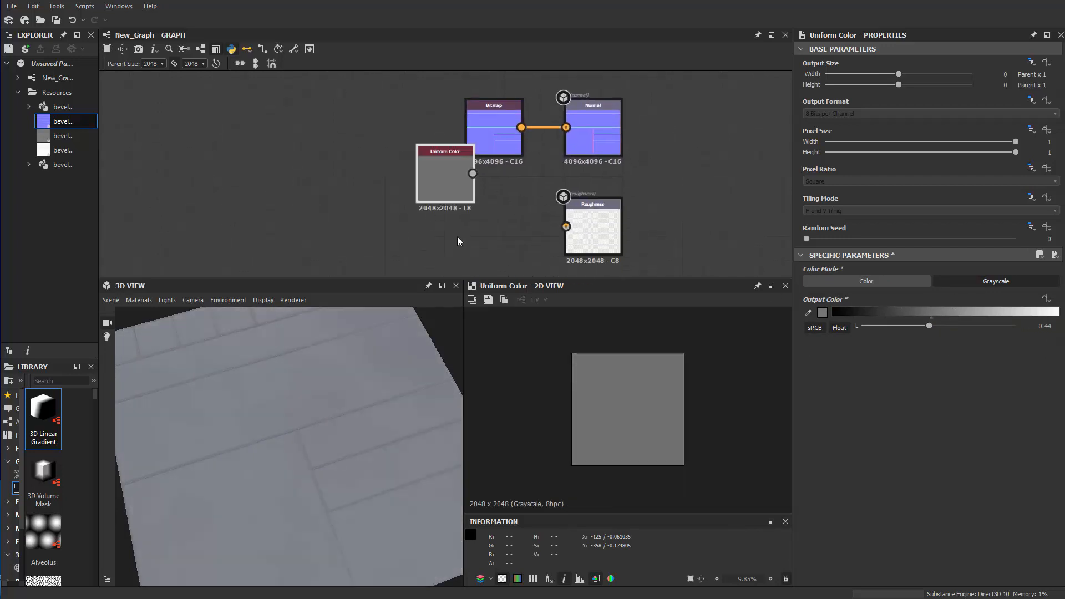
drag(470, 191, 583, 219)
scroll(507, 243, up, 1)
middle_drag(518, 255, 537, 164)
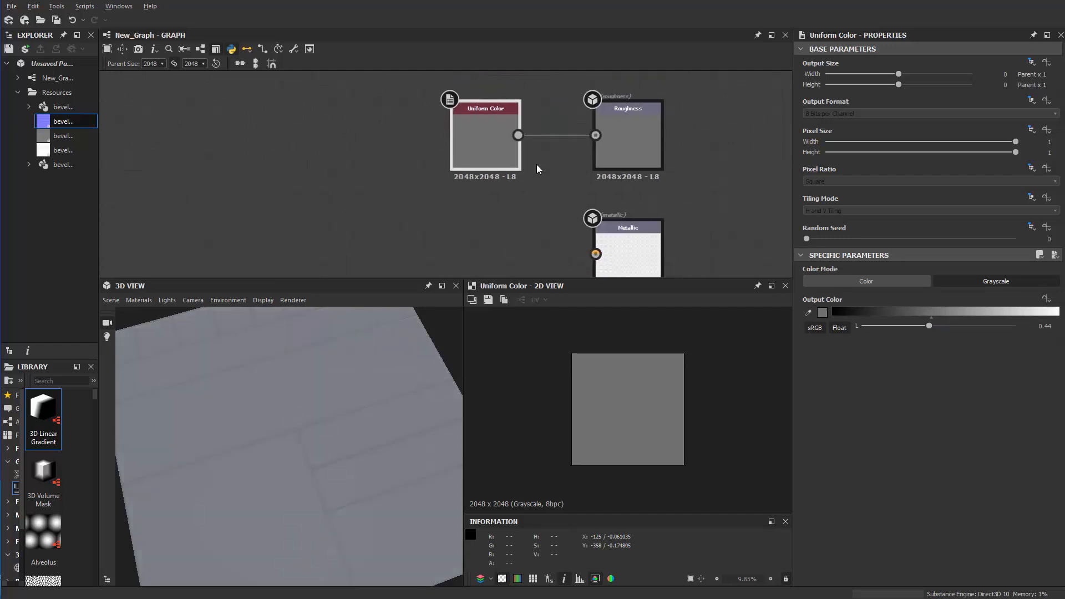
drag(515, 153, 509, 122)
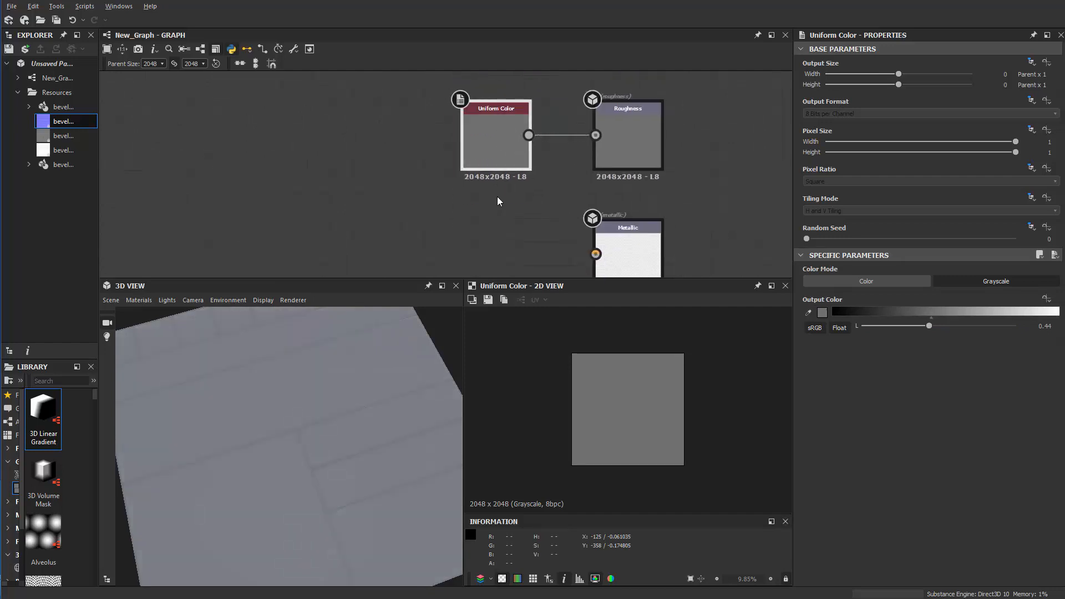
Paste another Uniform Color node, connect it to the Metallic output, and set its grayscale value to 0.85
key(ctrl+v)
middle_drag(499, 231, 521, 133)
drag(493, 97, 618, 157)
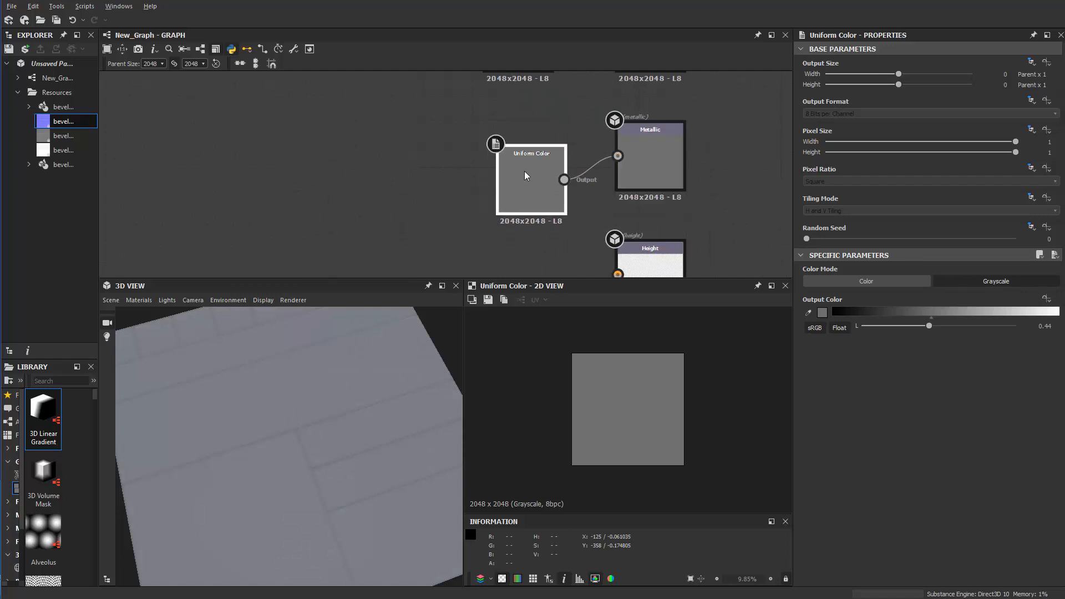
drag(525, 173, 525, 149)
drag(927, 326, 992, 328)
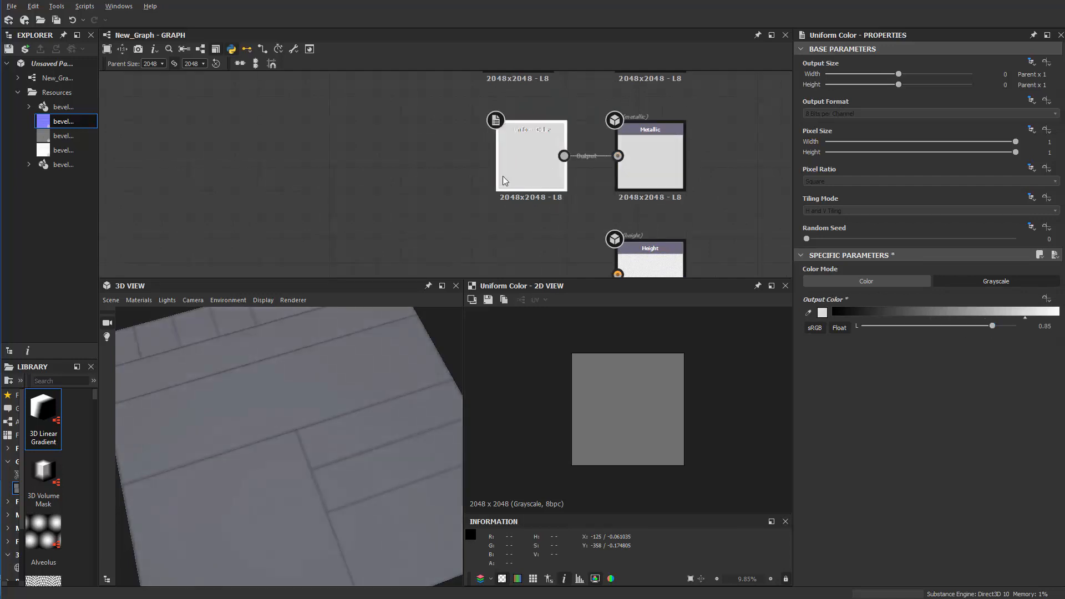
Set the grayscale value of the Uniform Color node feeding Roughness to 0.28
middle_drag(504, 181, 471, 254)
click(489, 131)
drag(929, 327, 904, 327)
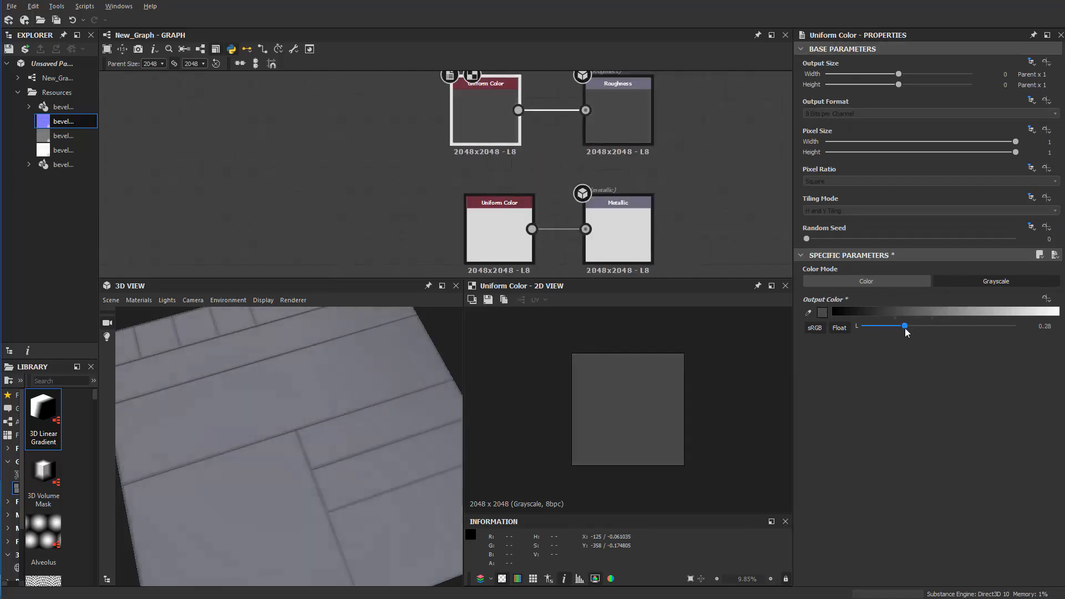
drag(408, 386, 441, 338)
Duplicate the Height output node and place the copy directly below the original
scroll(421, 214, down, 2)
middle_drag(423, 219, 426, 131)
scroll(548, 210, up, 2)
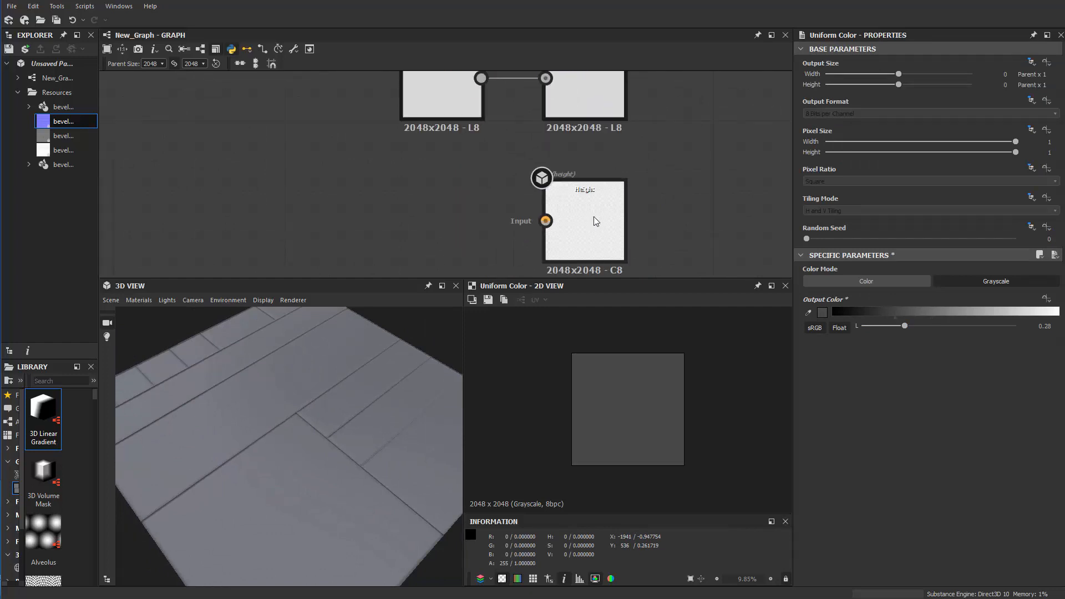
click(594, 216)
scroll(685, 159, down, 3)
key(ctrl+c)
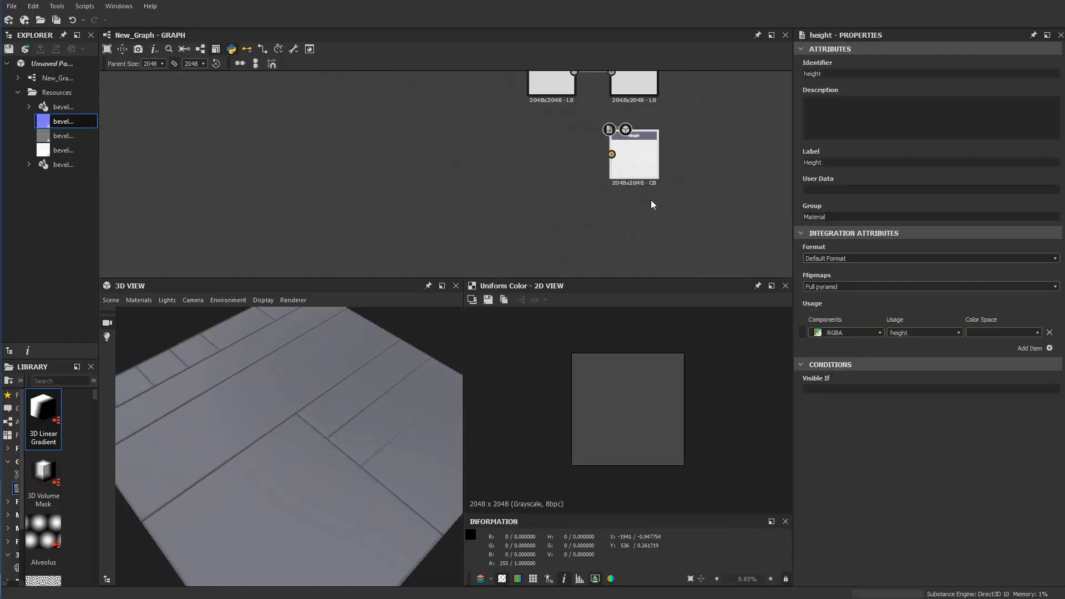
key(ctrl+v)
drag(464, 187, 650, 236)
scroll(649, 235, up, 2)
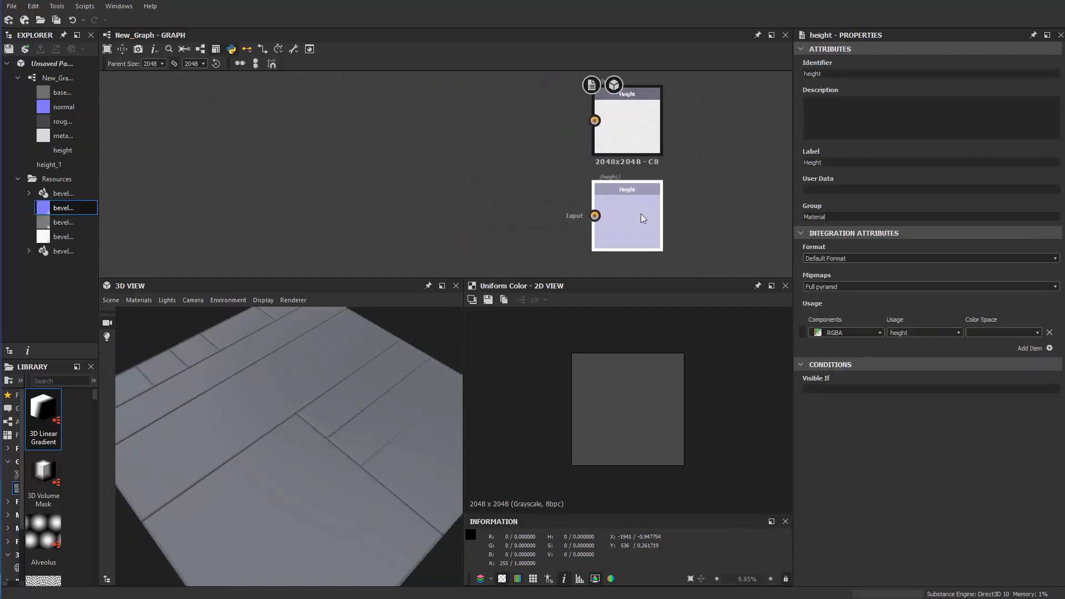
Set the duplicated output's identifier and label to AO and its usage to ambientOcclusion
double_click(835, 75)
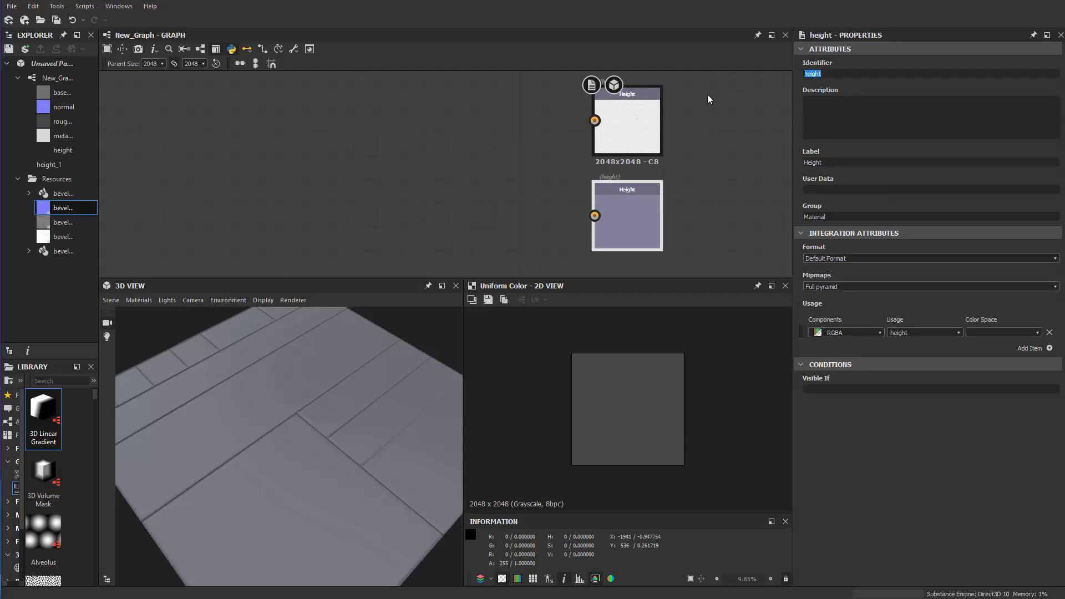
scroll(705, 96, up, 2)
double_click(613, 171)
middle_drag(692, 169, 698, 35)
double_click(617, 214)
drag(847, 78, 645, 89)
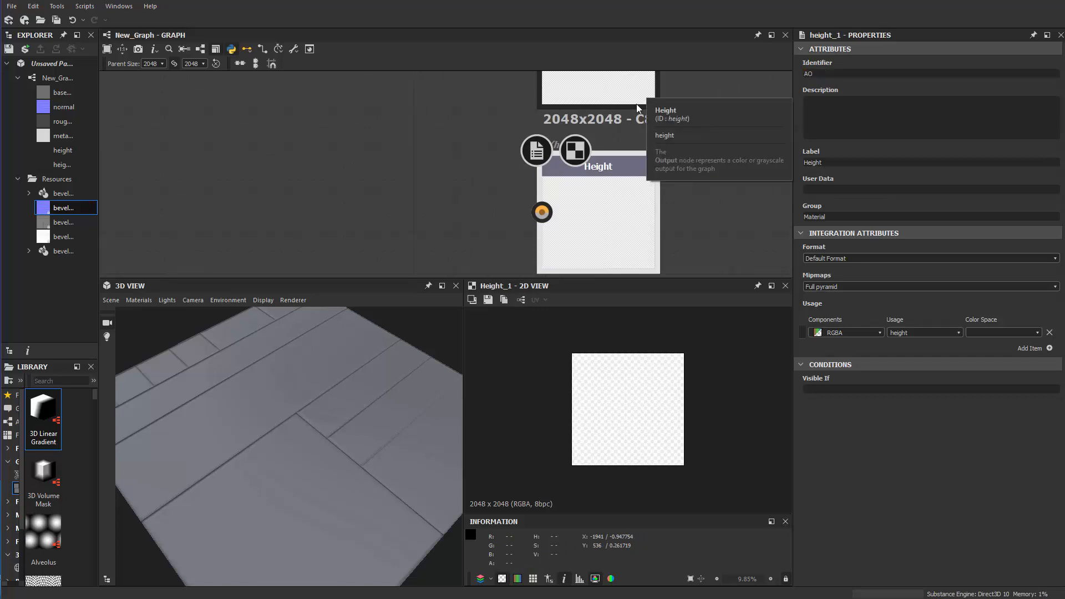
drag(837, 162, 548, 221)
text(AO)
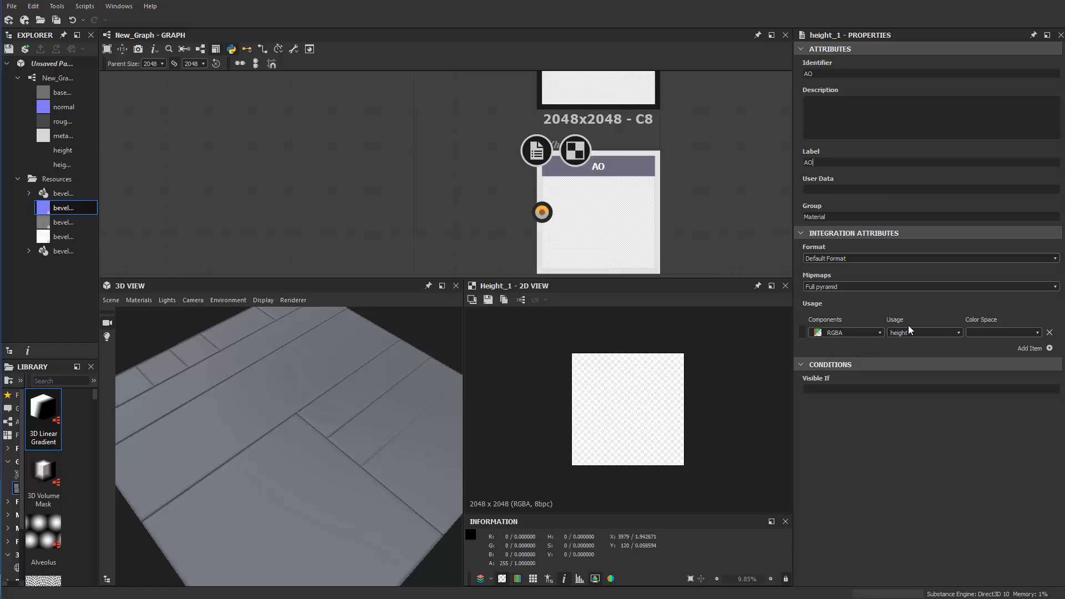
click(960, 333)
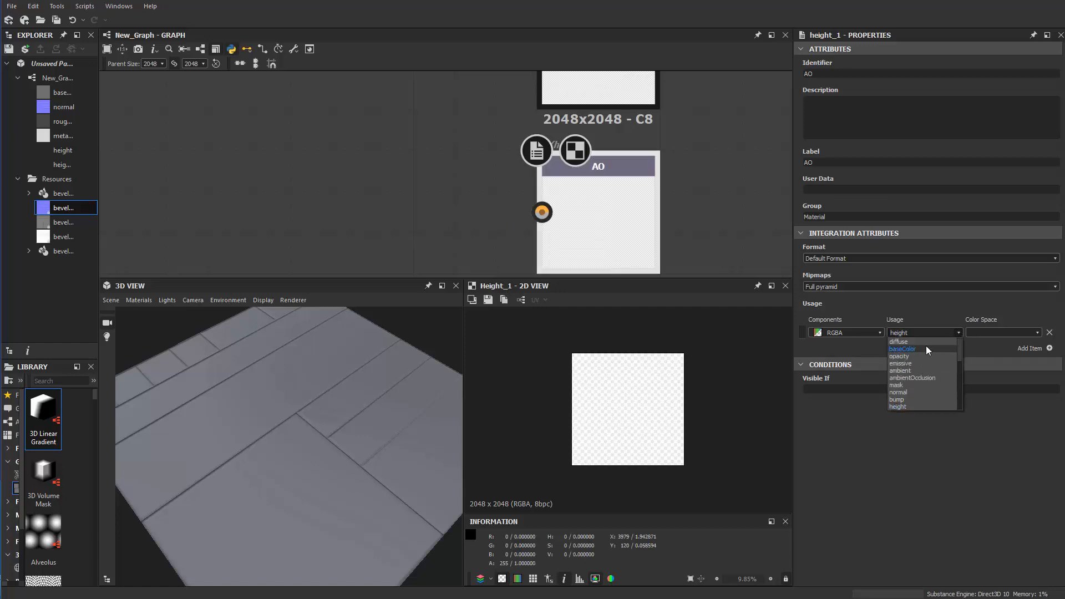
click(919, 377)
Display the graph outputs in the 3D view and assign the AO output to its Ambient Occlusion channel
right_click(393, 171)
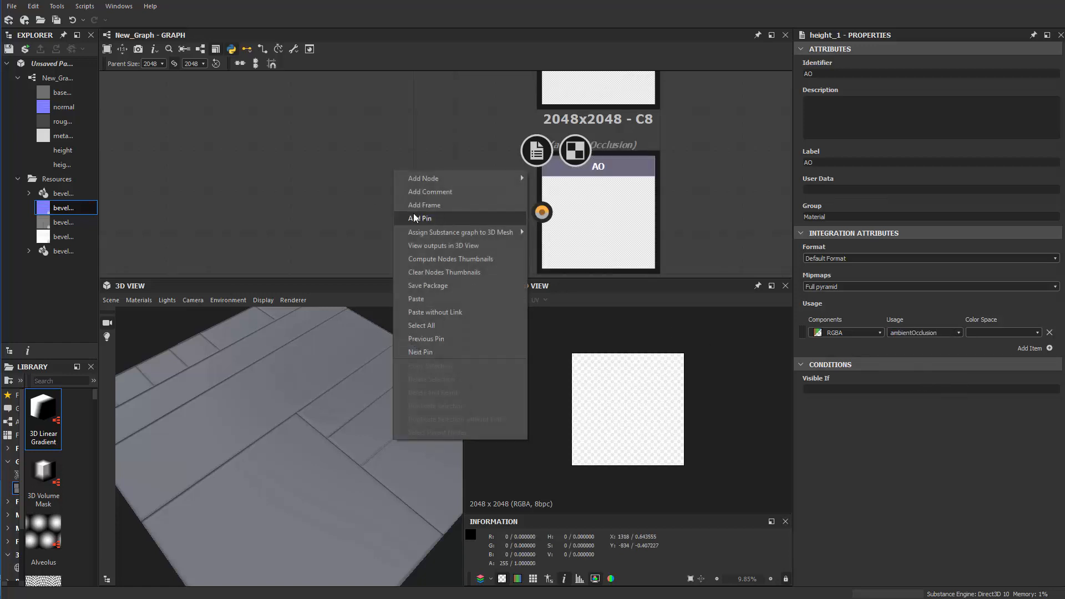
click(472, 246)
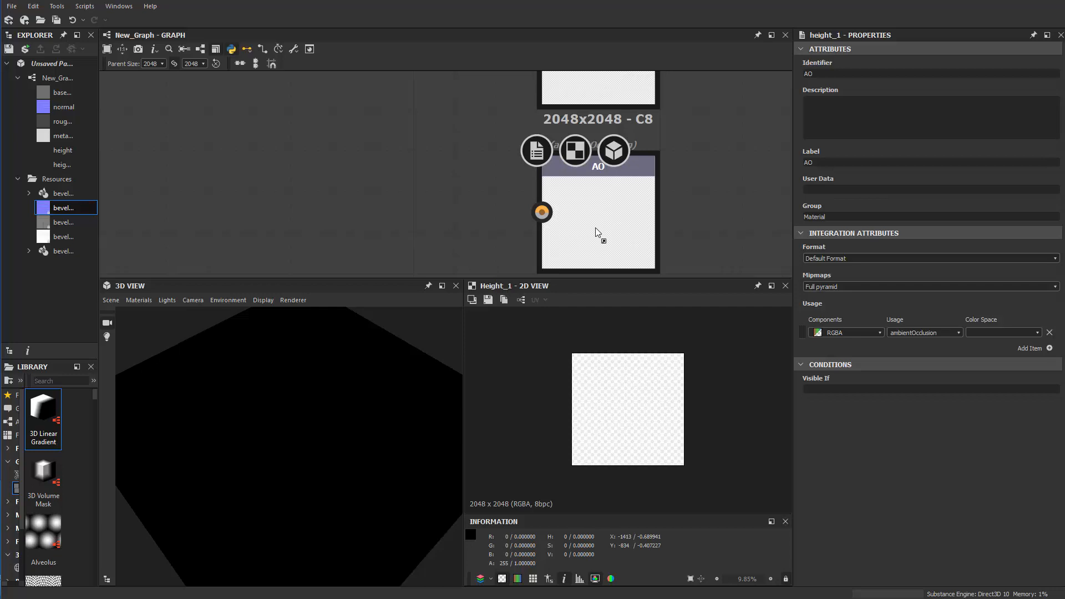
drag(384, 366, 410, 366)
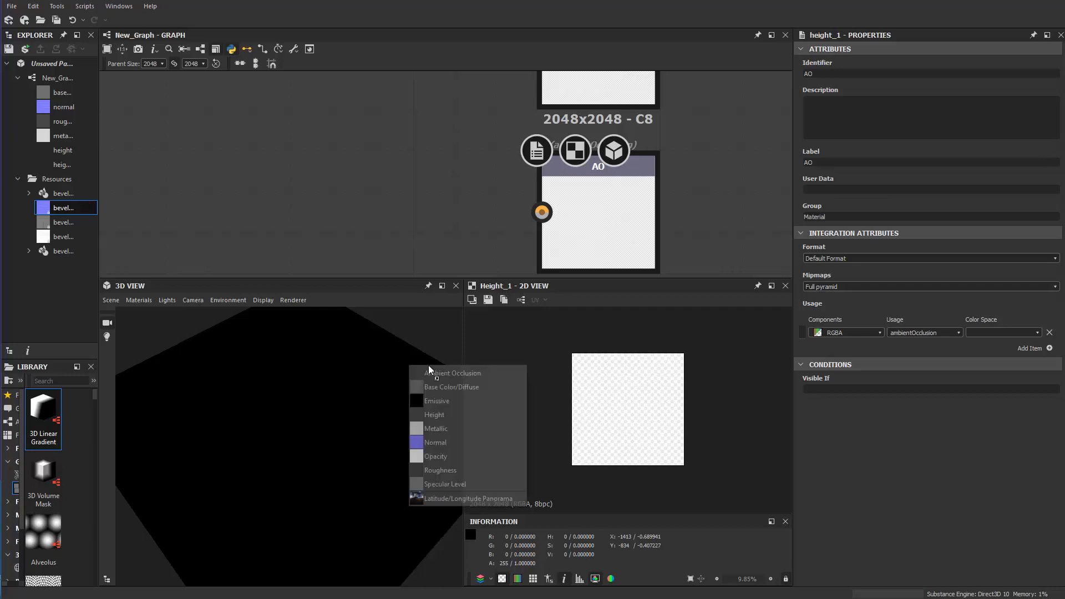
click(452, 374)
Move the Height output node up toward Metallic to widen its spacing from the AO output node
scroll(369, 206, down, 2)
scroll(366, 208, down, 1)
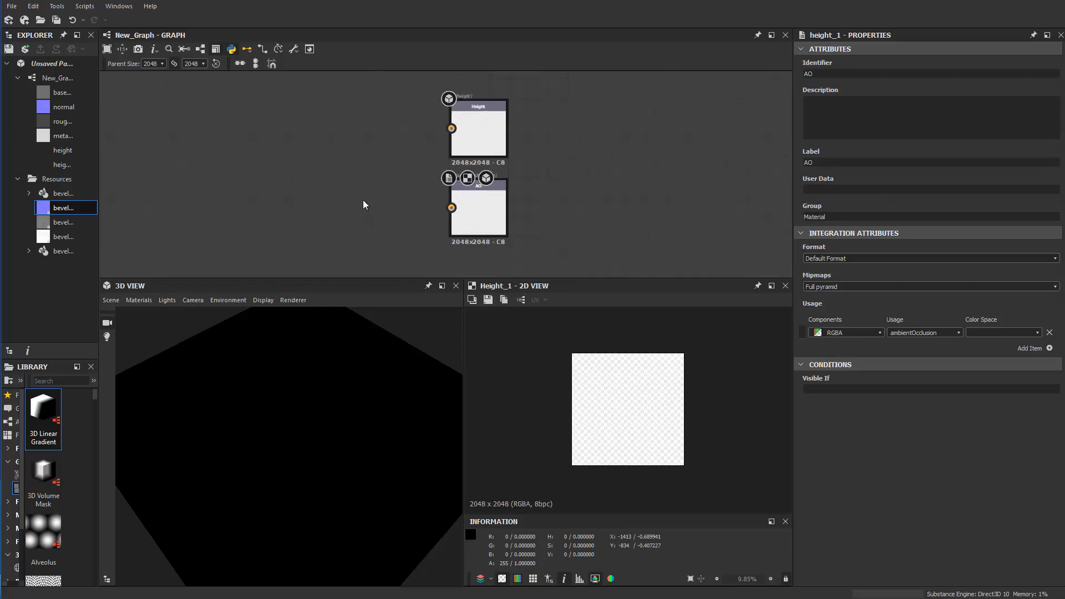
right_click(471, 226)
click(371, 177)
scroll(363, 172, up, 1)
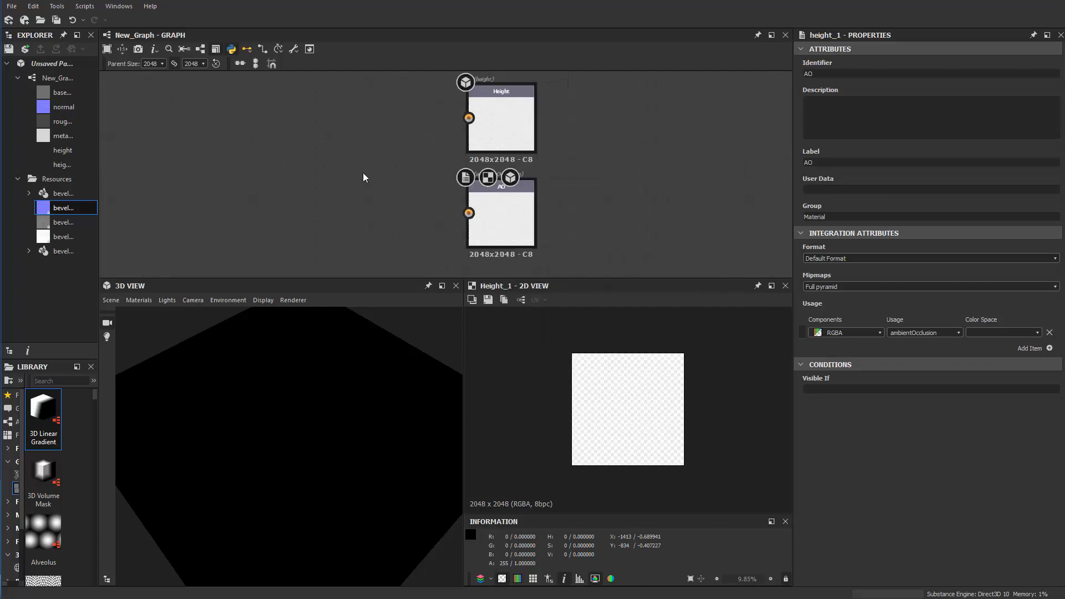
scroll(363, 172, down, 3)
middle_drag(362, 173, 393, 230)
scroll(431, 208, up, 1)
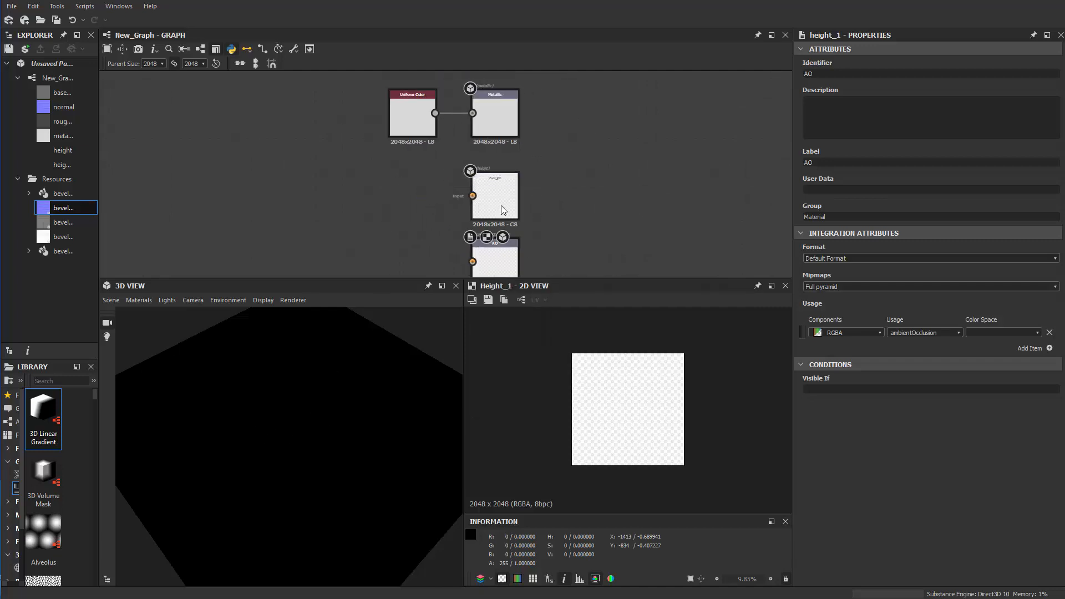
middle_drag(371, 189, 490, 140)
scroll(471, 177, up, 1)
mouse_move(469, 177)
middle_down()
mouse_move(428, 183)
mouse_move(448, 163)
mouse_move(477, 163)
middle_up()
scroll(441, 165, down, 2)
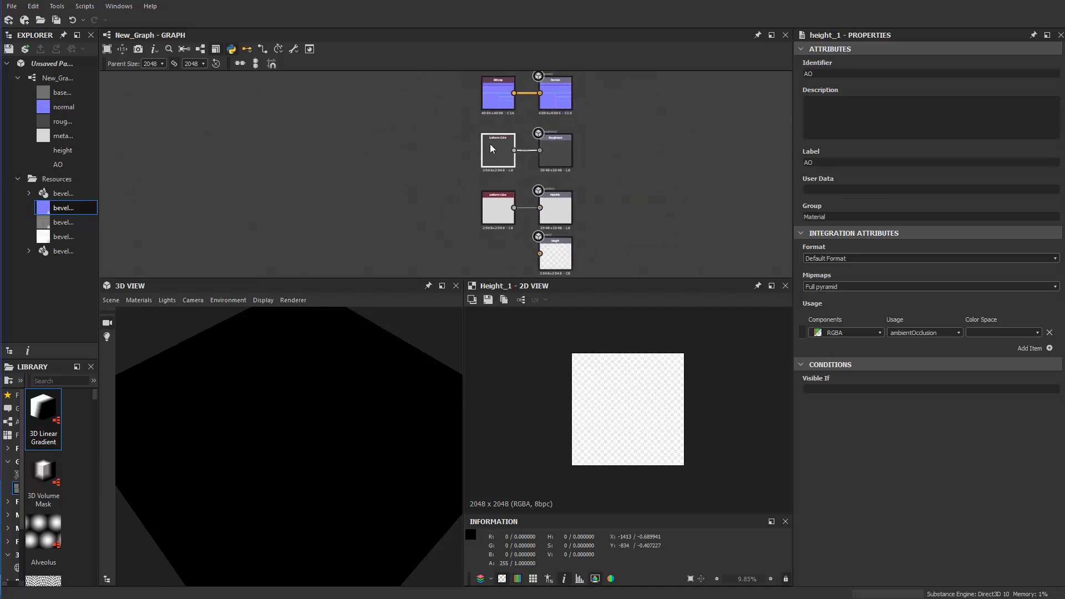
Examine the normal map Bitmap node up close and look over the graph's output nodes
scroll(490, 133, up, 1)
middle_drag(490, 121, 469, 208)
click(468, 191)
scroll(468, 191, up, 4)
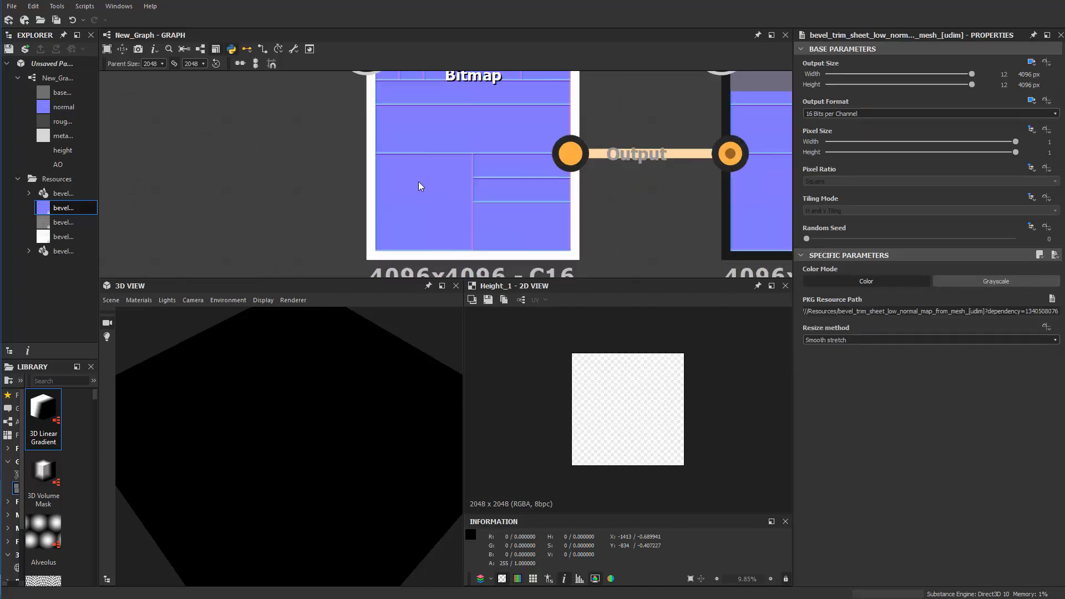
scroll(386, 193, down, 4)
middle_drag(358, 206, 382, 100)
middle_drag(385, 210, 410, 92)
middle_drag(391, 194, 364, 254)
middle_drag(370, 143, 368, 257)
scroll(381, 204, down, 2)
middle_drag(381, 204, 402, 118)
scroll(374, 189, up, 1)
middle_drag(387, 185, 429, 201)
scroll(430, 199, up, 1)
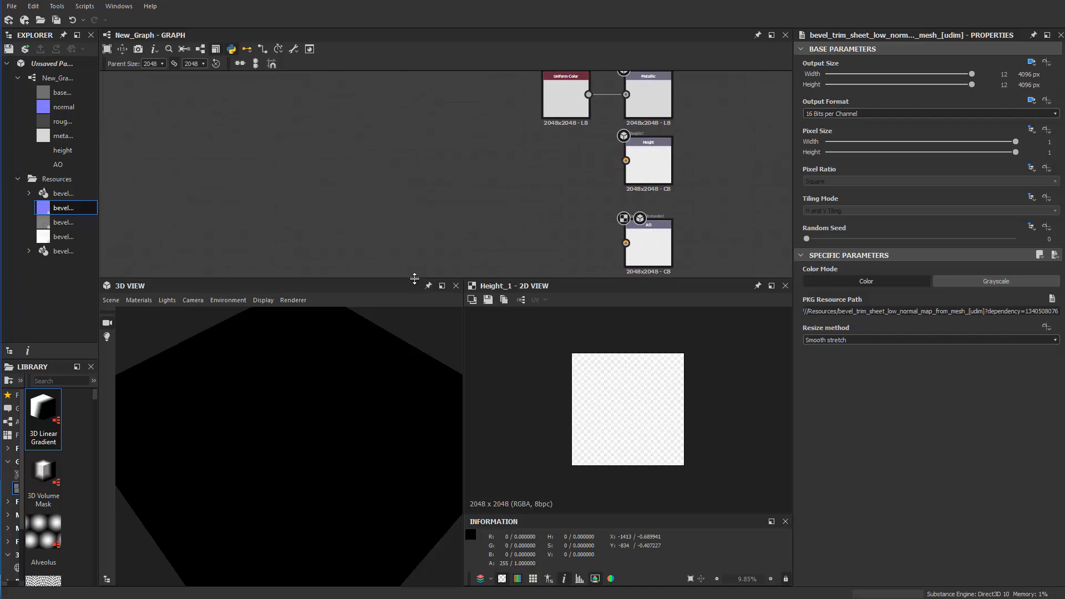
Enlarge the graph area, add a Shape node, and place it well to the left of the output nodes
drag(418, 280, 389, 331)
key(space)
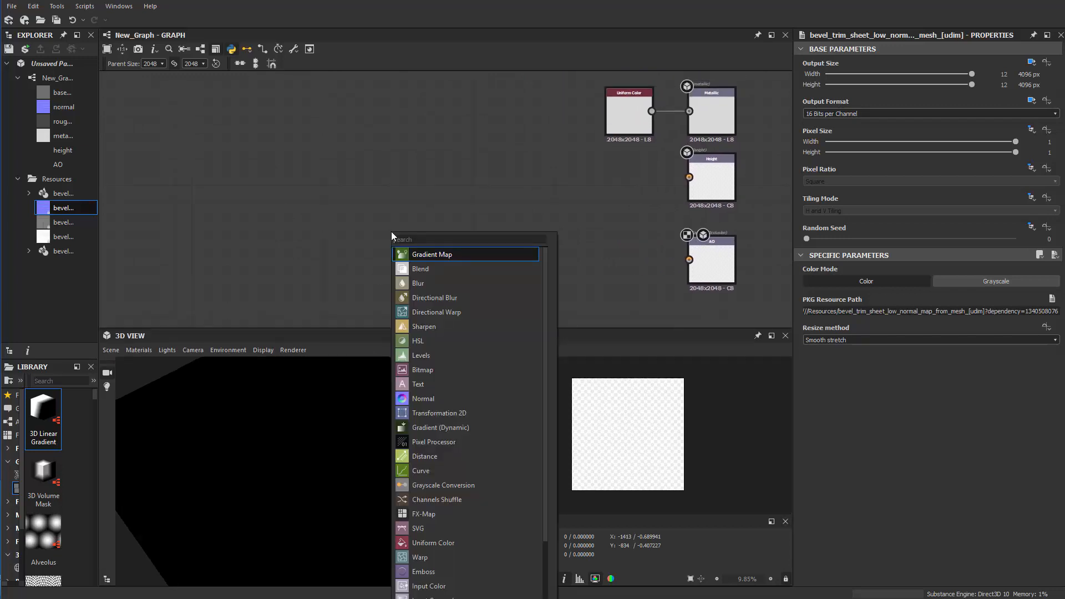
text(SHAPE)
key(Down)
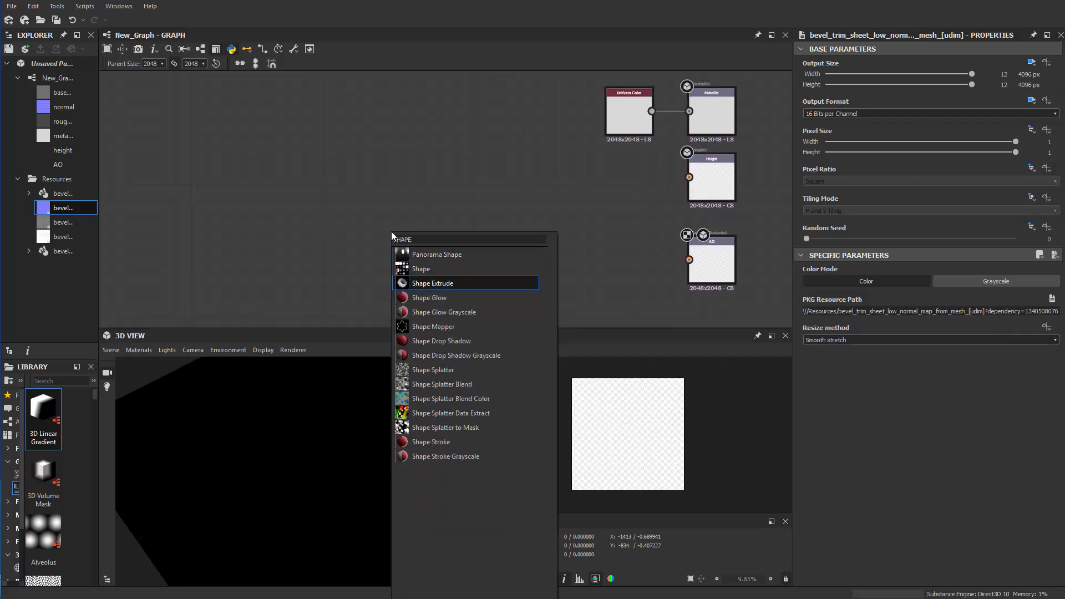
key(Return)
scroll(393, 232, up, 2)
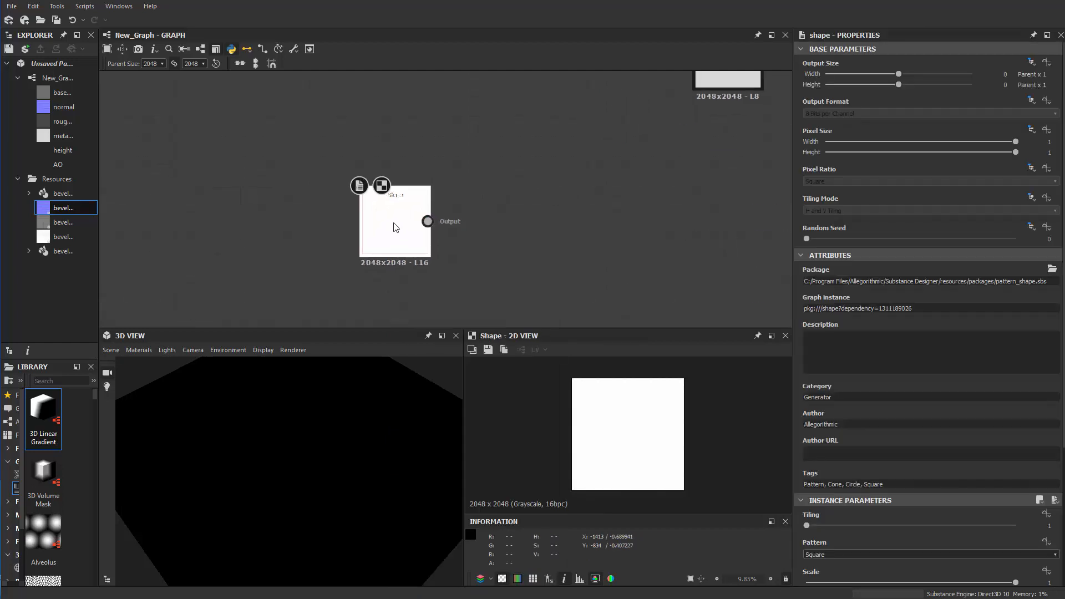
drag(408, 228, 338, 230)
click(524, 244)
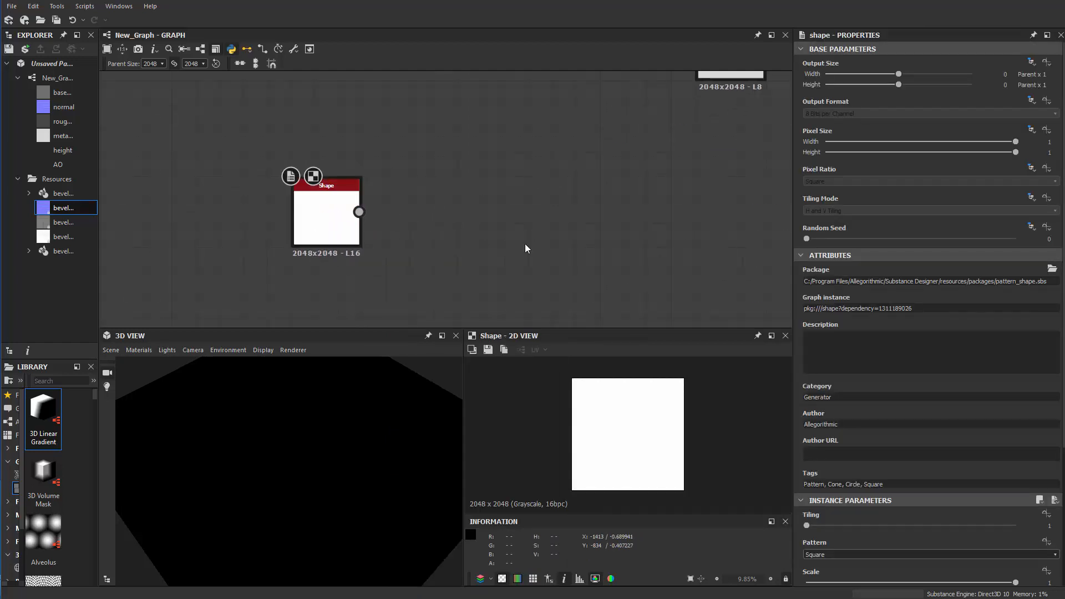
Set the Shape node's Scale to 0.95, keeping the Square pattern
scroll(995, 518, down, 3)
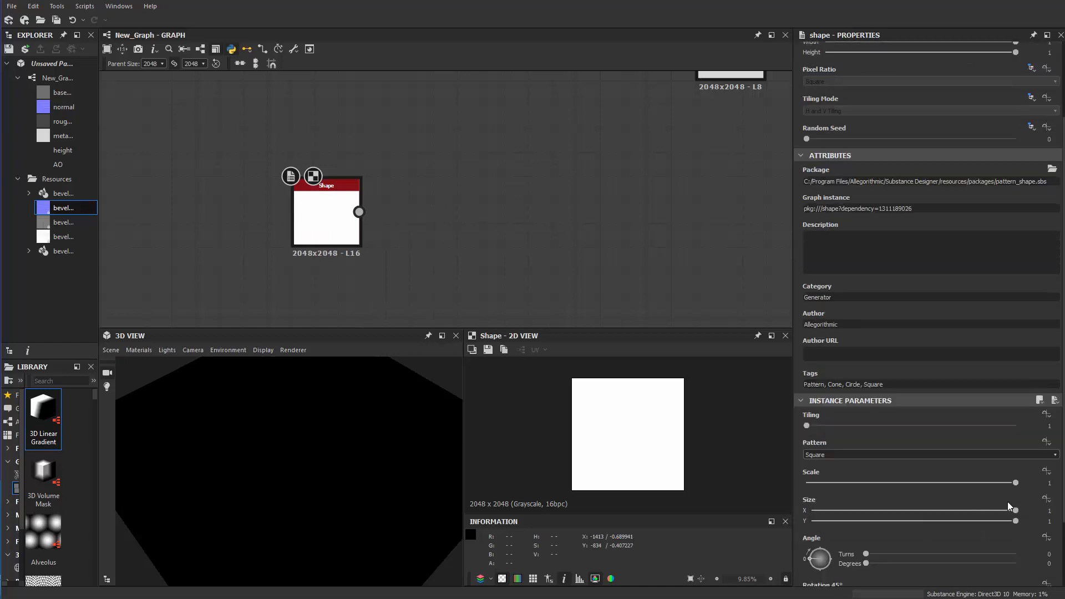
scroll(908, 488, down, 2)
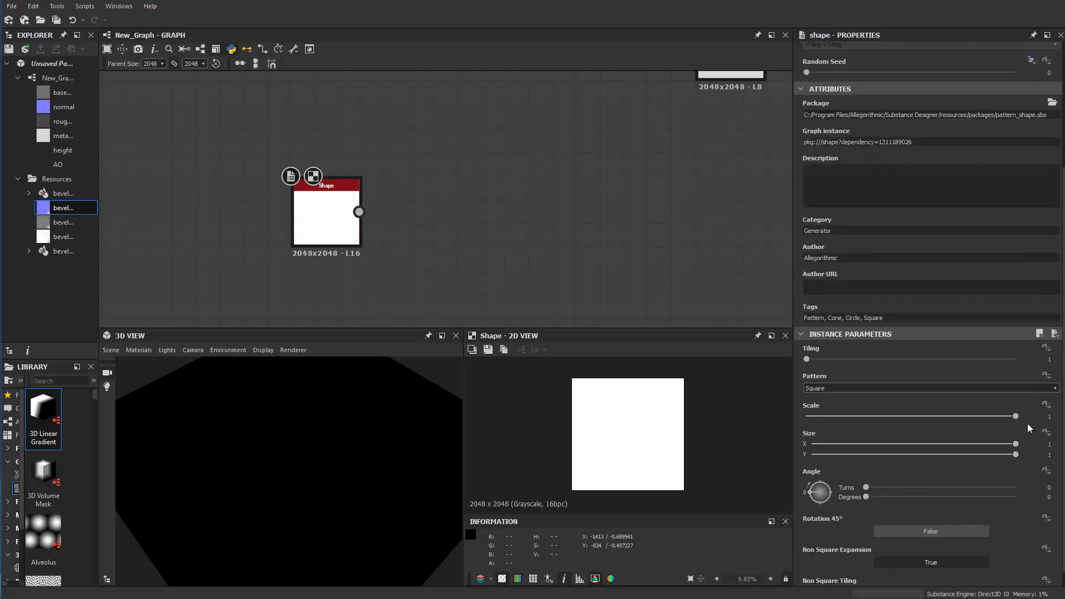
drag(1015, 416, 1006, 420)
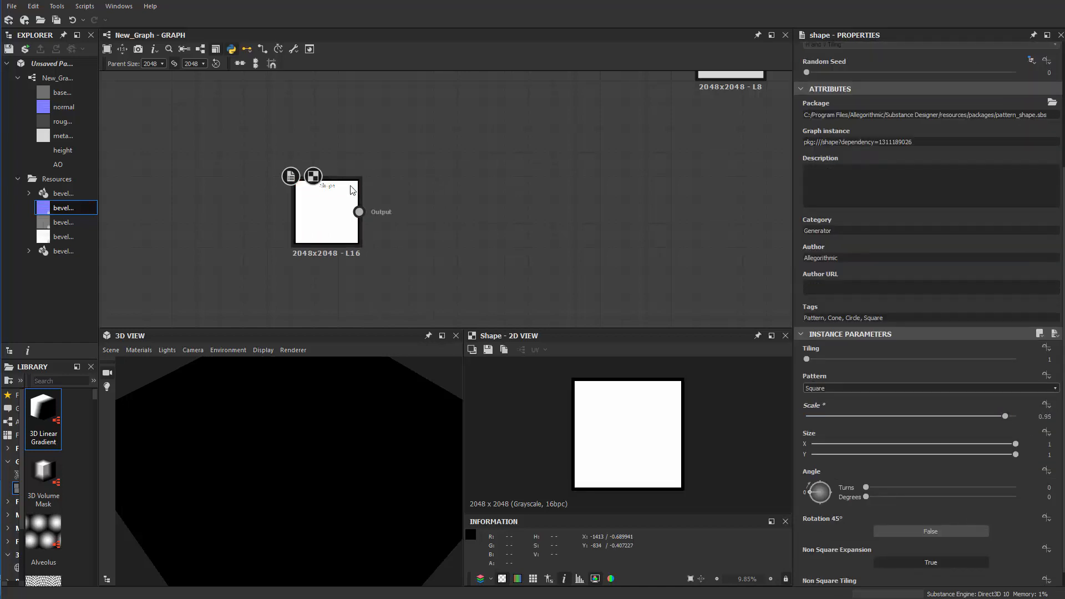
scroll(433, 148, up, 3)
key(space)
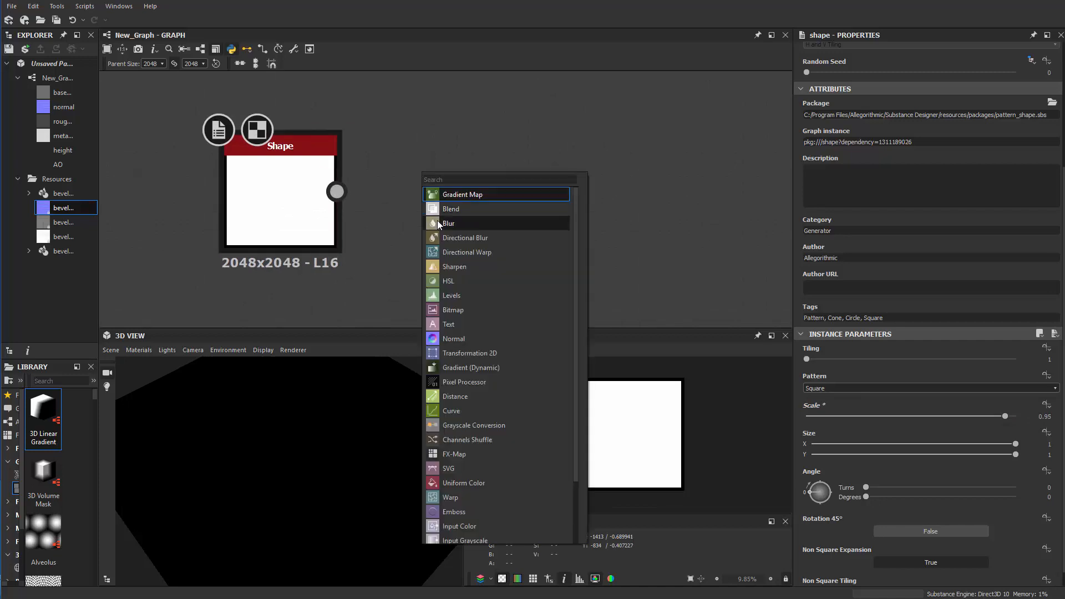
click(500, 142)
scroll(500, 142, down, 4)
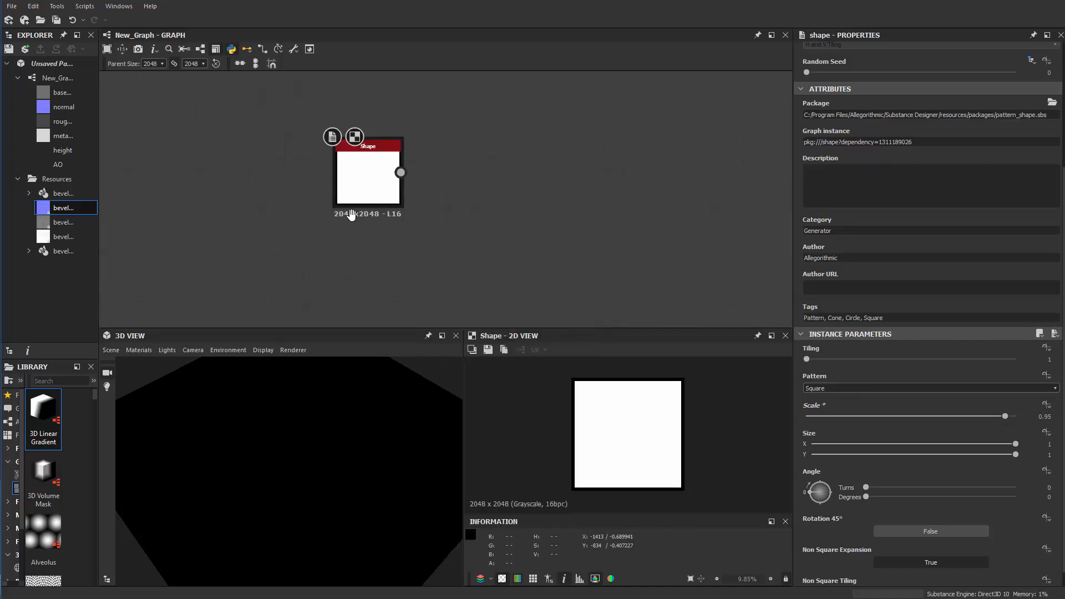
Add a Transformation 2D node between the Shape node and the outputs, aligned with Shape, and feed Shape into it
scroll(499, 192, up, 2)
key(space)
text(tra)
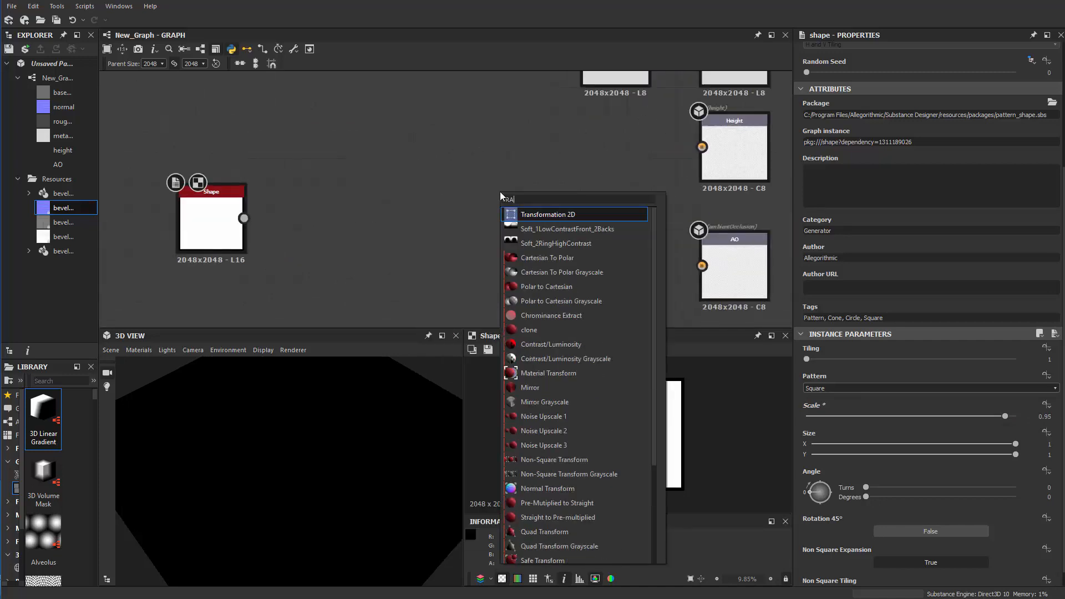
key(Return)
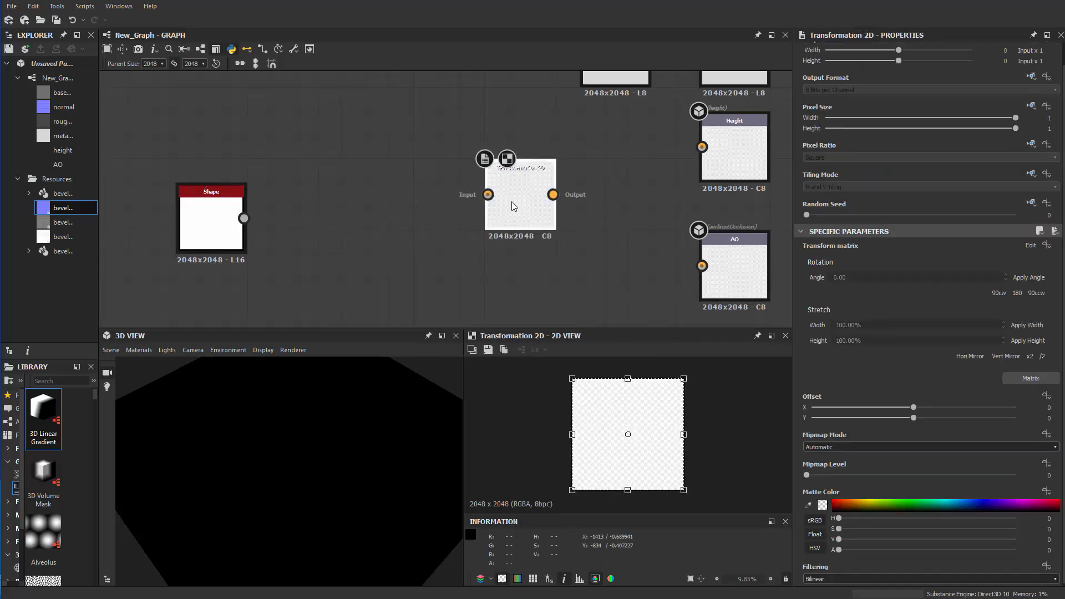
drag(524, 228, 526, 228)
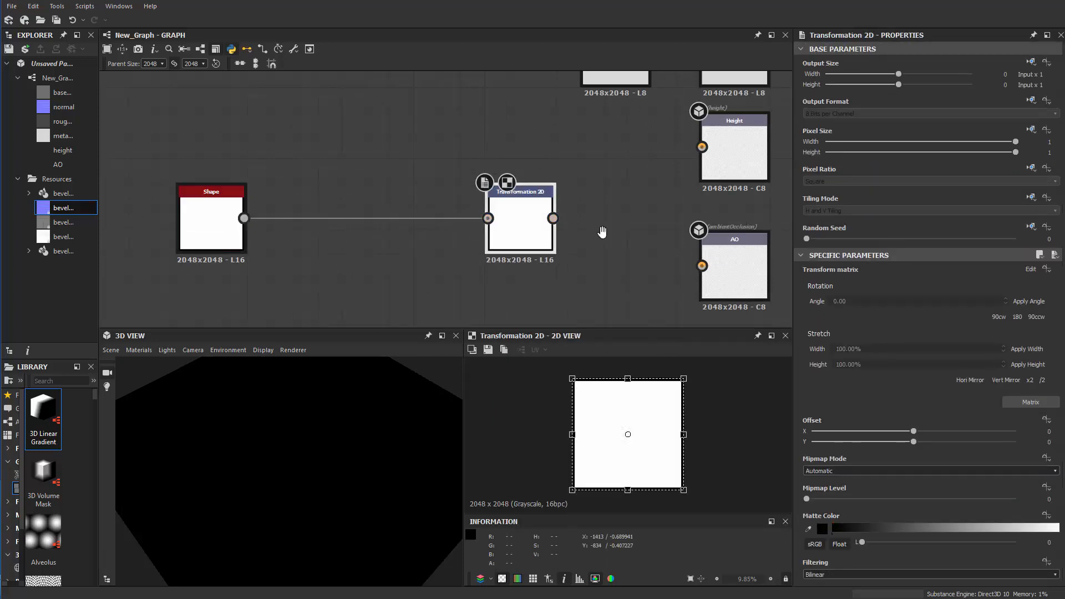
middle_drag(601, 233, 496, 189)
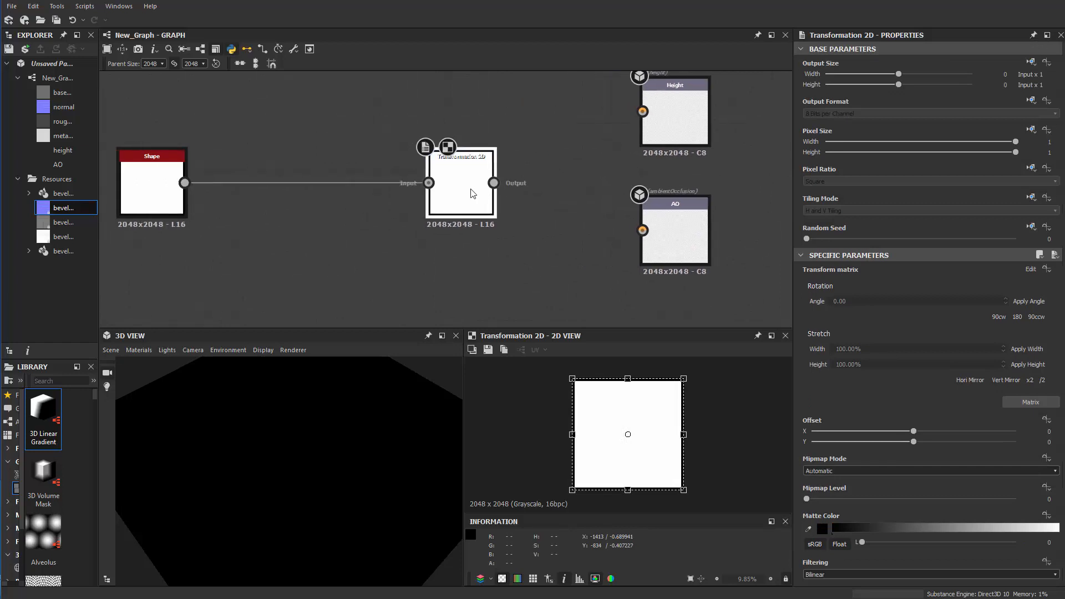
Add an Ambient Occlusion (HBAO) node and connect it between the Transformation 2D node and the AO output
key(space)
text(ambient)
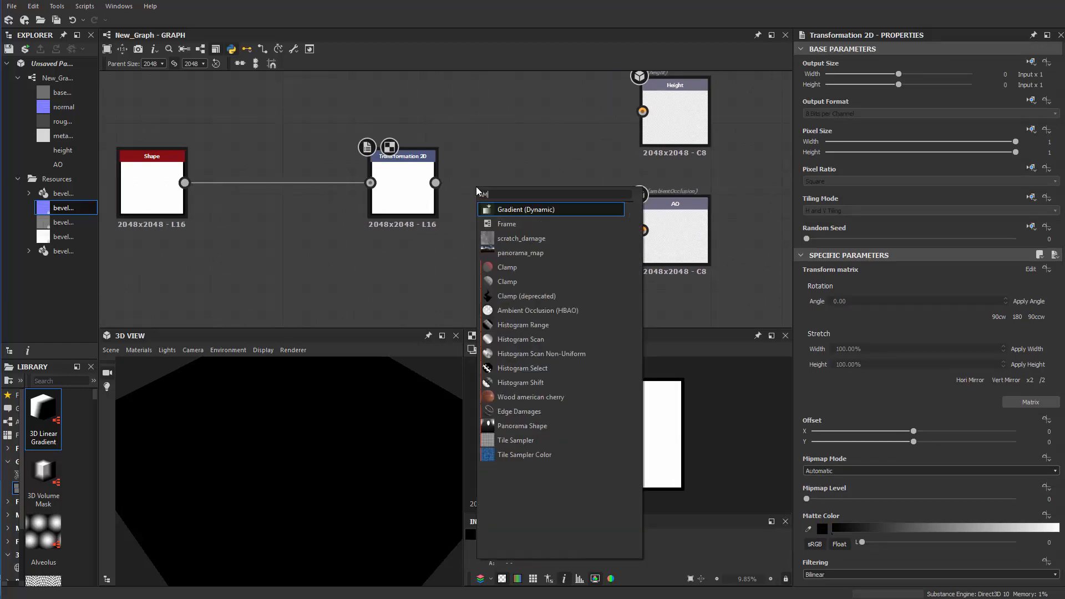
key(Return)
drag(481, 189, 530, 262)
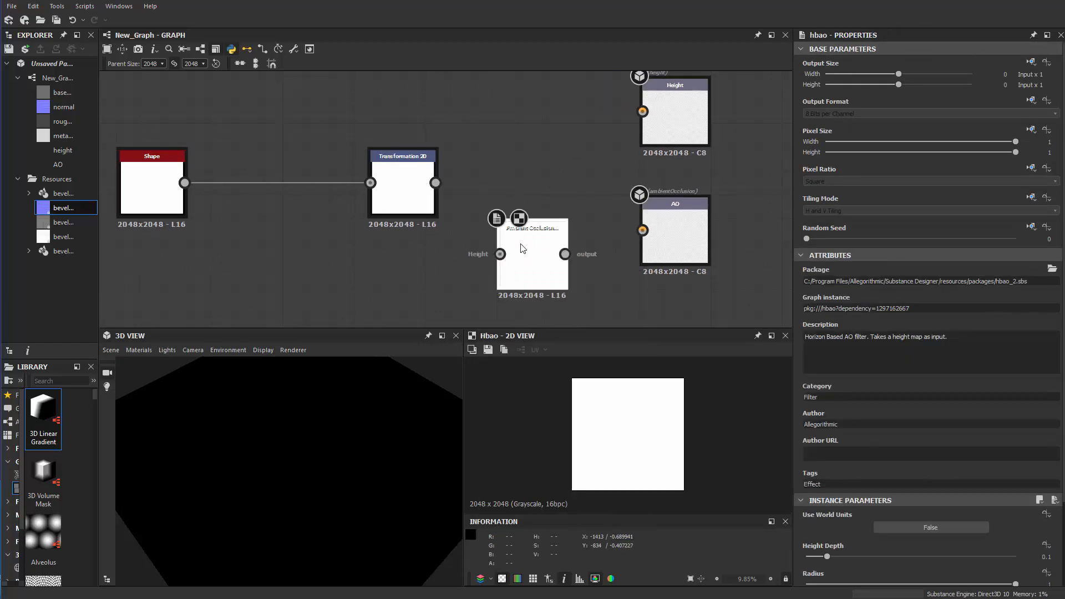
drag(436, 182, 500, 253)
drag(660, 237, 642, 230)
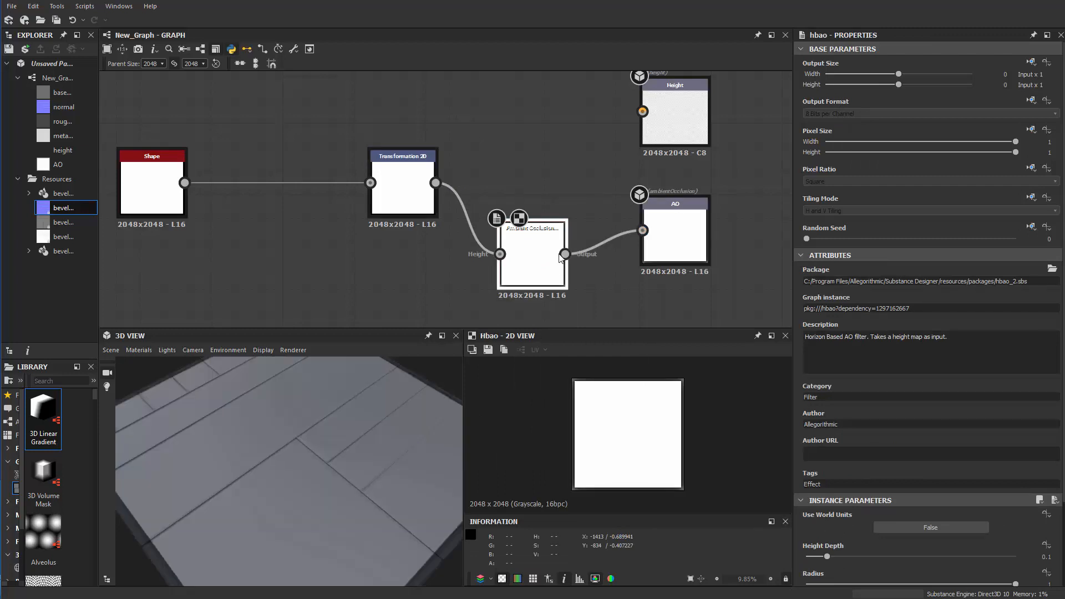
Align the Ambient Occlusion node level with the AO output and widen its spacing from the Transformation 2D node
drag(532, 249, 532, 226)
drag(434, 210, 421, 210)
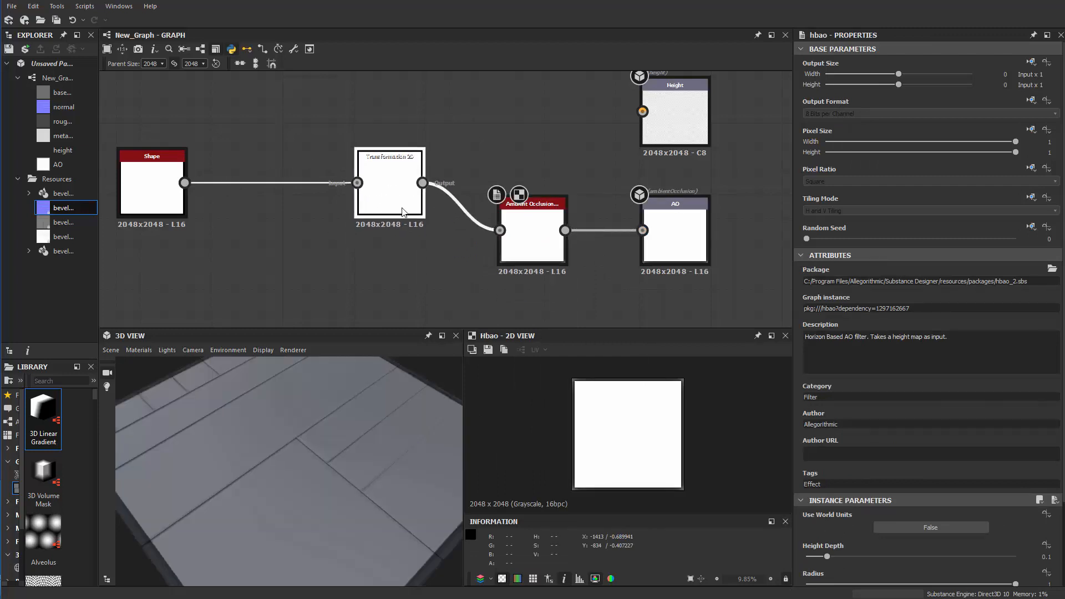
drag(533, 244, 556, 244)
click(411, 213)
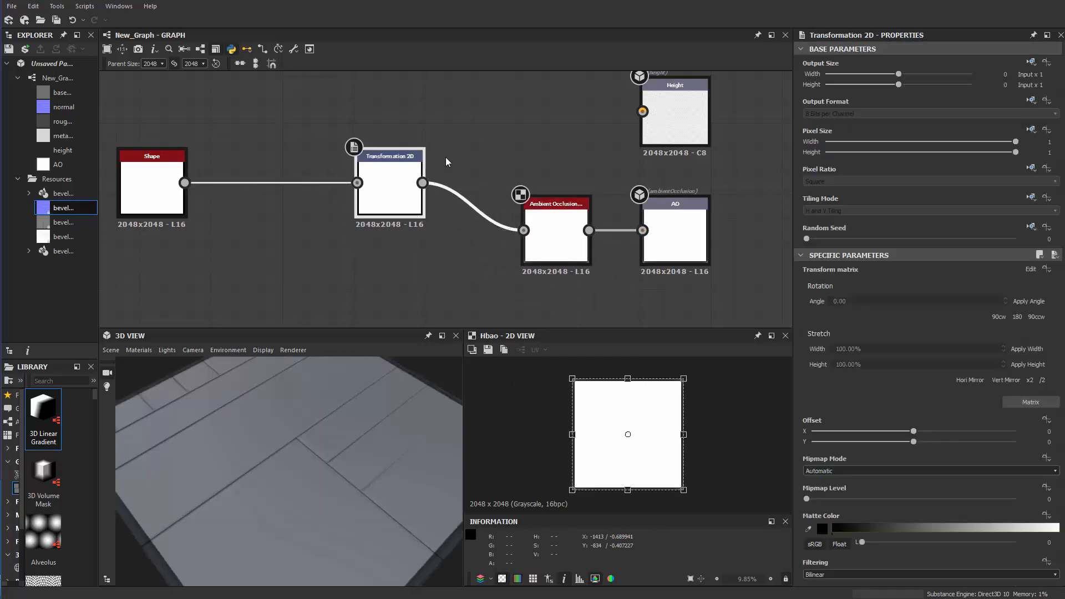
Connect the Transformation 2D node's output to the Height output node
middle_drag(444, 158, 425, 211)
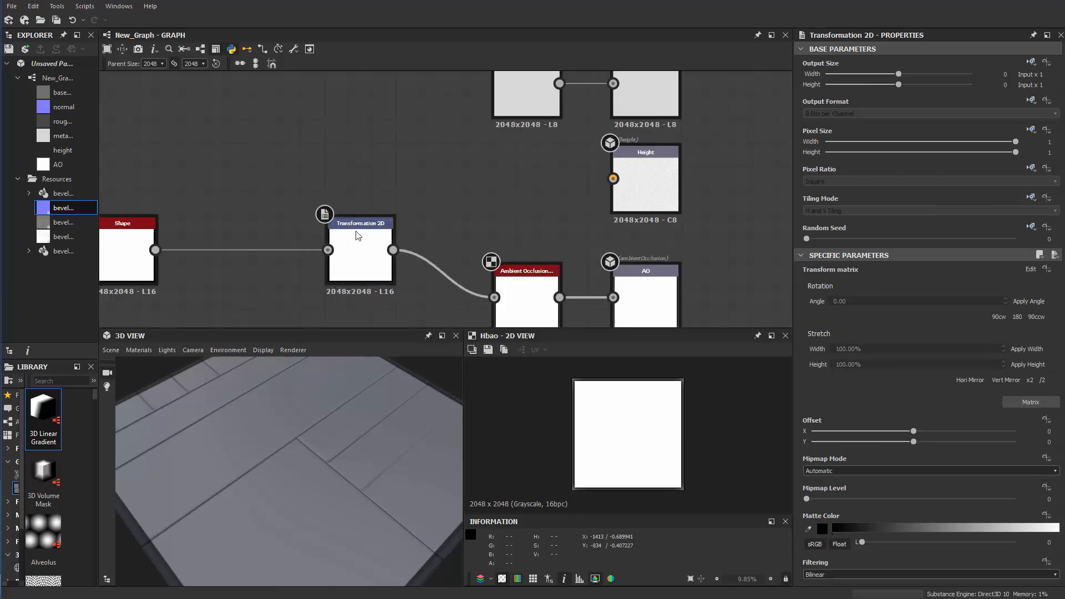
middle_drag(443, 206, 445, 219)
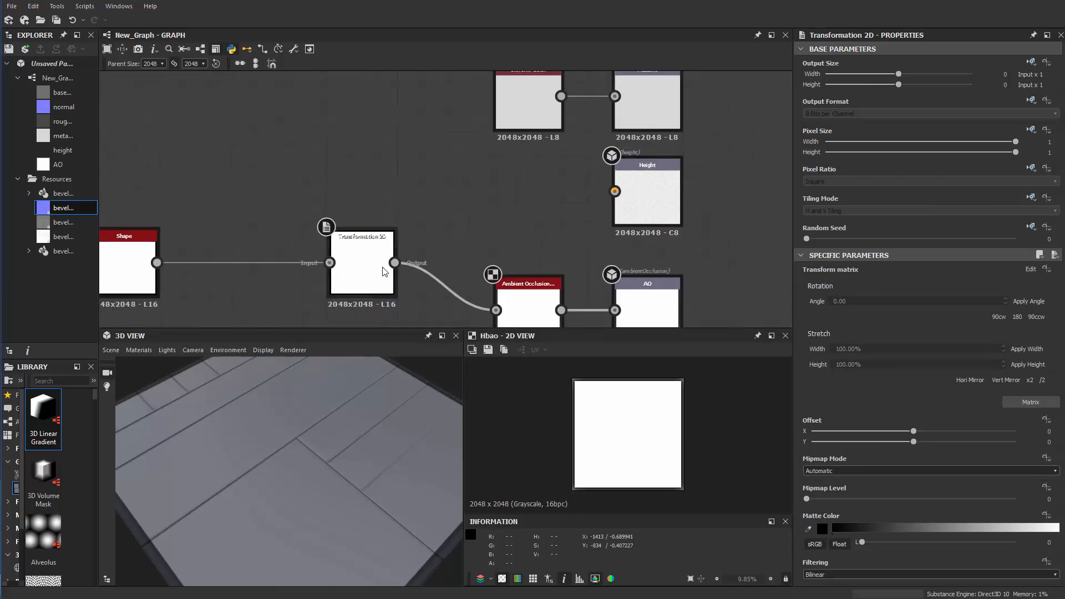
drag(394, 262, 614, 192)
scroll(437, 175, down, 2)
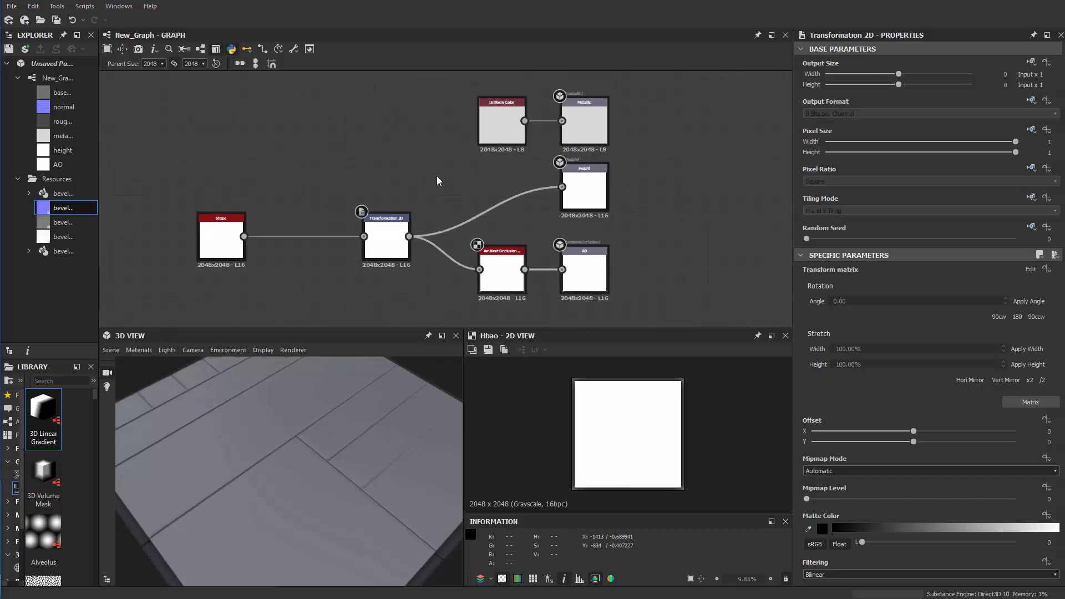
Move the Shape and Transformation 2D nodes together, level with the Height output and further away from the Ambient Occlusion node
middle_drag(437, 175, 458, 188)
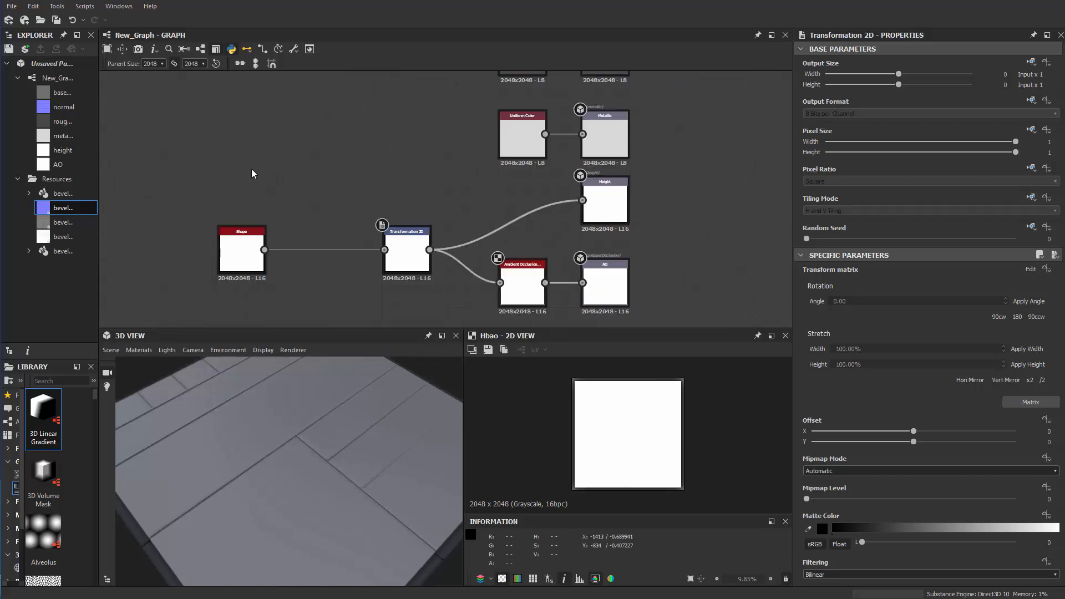
drag(251, 171, 404, 292)
drag(418, 250, 418, 202)
middle_drag(529, 75, 483, 256)
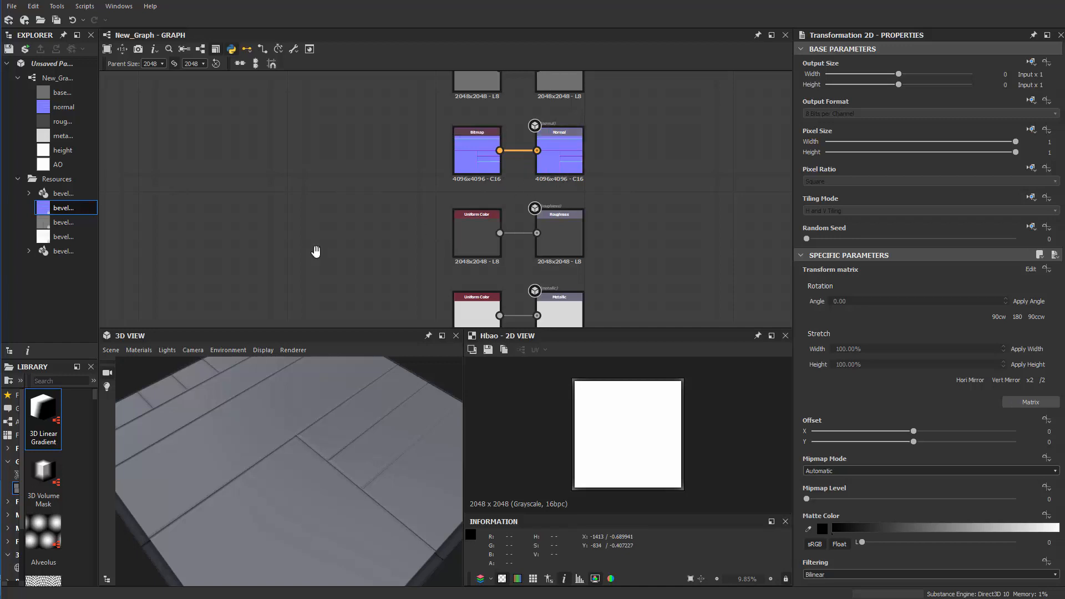
middle_drag(316, 252, 480, 67)
scroll(442, 185, up, 2)
middle_drag(560, 228, 491, 228)
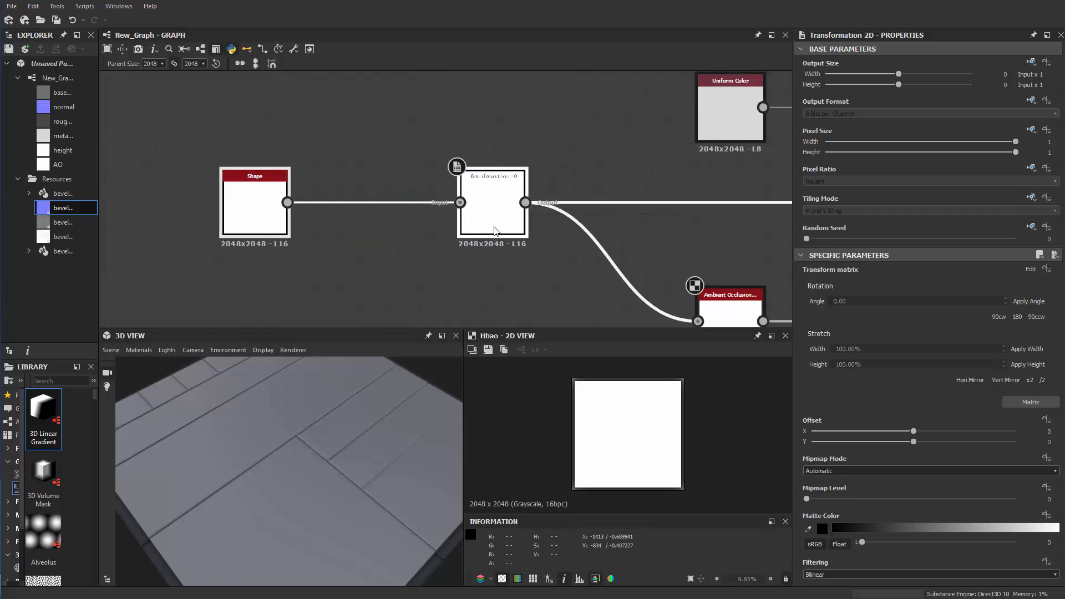
middle_drag(345, 261, 452, 227)
click(455, 225)
Move the normal map Bitmap node left and insert a Normal node just before the Normal output
scroll(504, 212, down, 3)
middle_drag(624, 131, 518, 260)
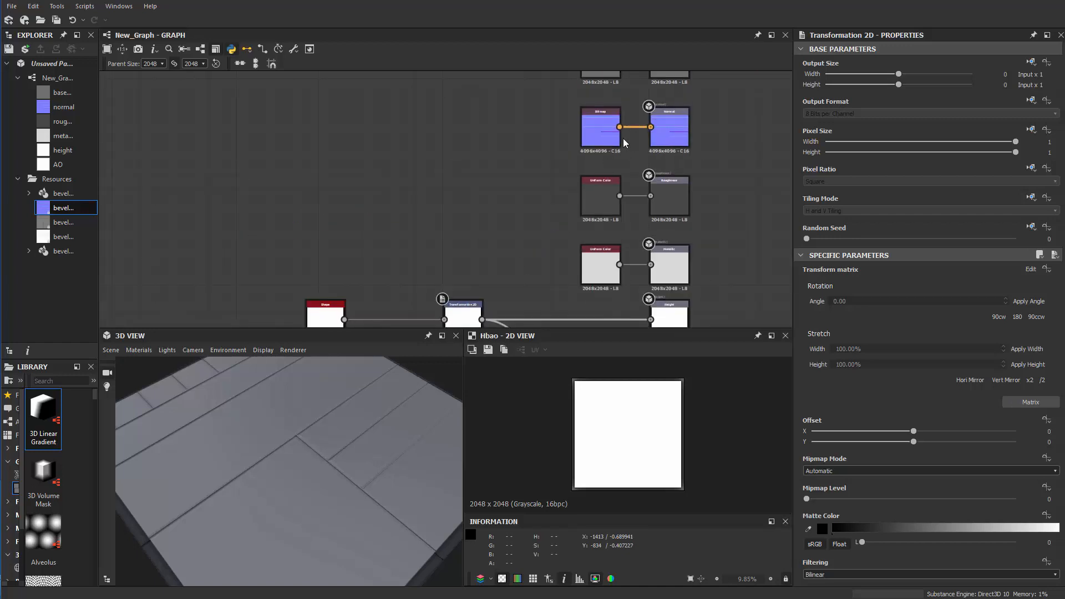
drag(610, 134, 445, 133)
key(space)
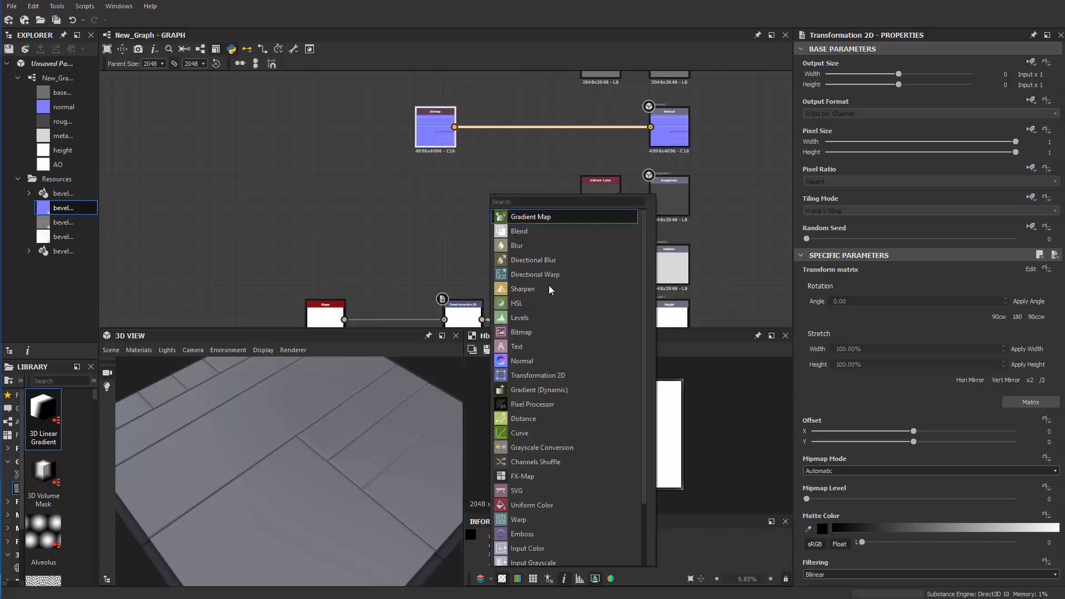
click(521, 361)
drag(505, 127, 564, 125)
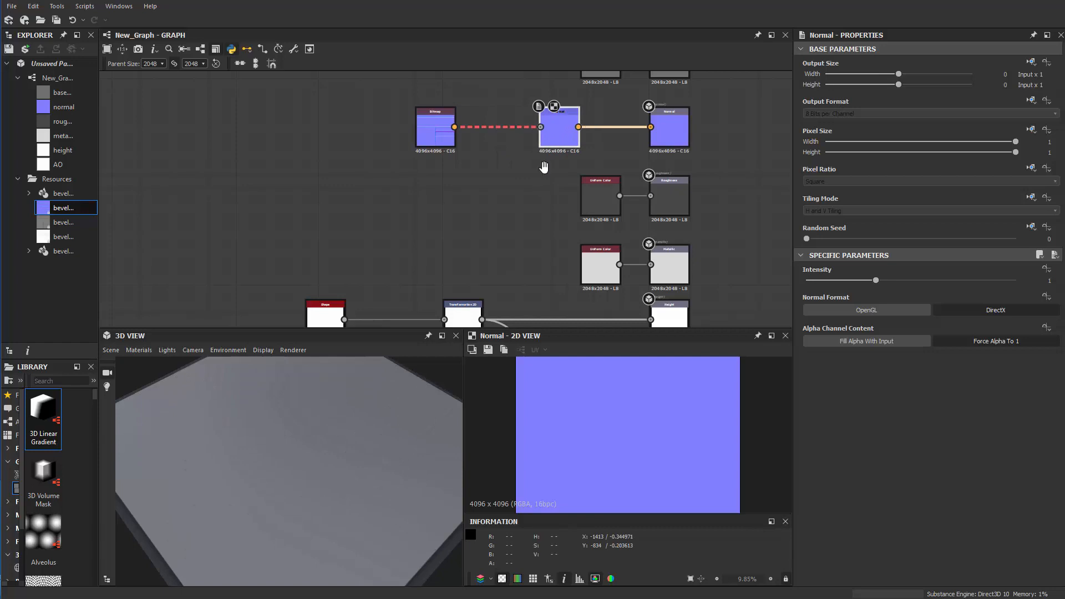
Feed the Transformation 2D output into the Normal node in place of the Bitmap, and nudge the Bitmap node aside
middle_drag(544, 167, 536, 188)
drag(555, 91, 496, 285)
middle_drag(421, 137, 413, 176)
mouse_move(442, 132)
mouse_down()
mouse_move(477, 132)
mouse_move(454, 132)
mouse_up()
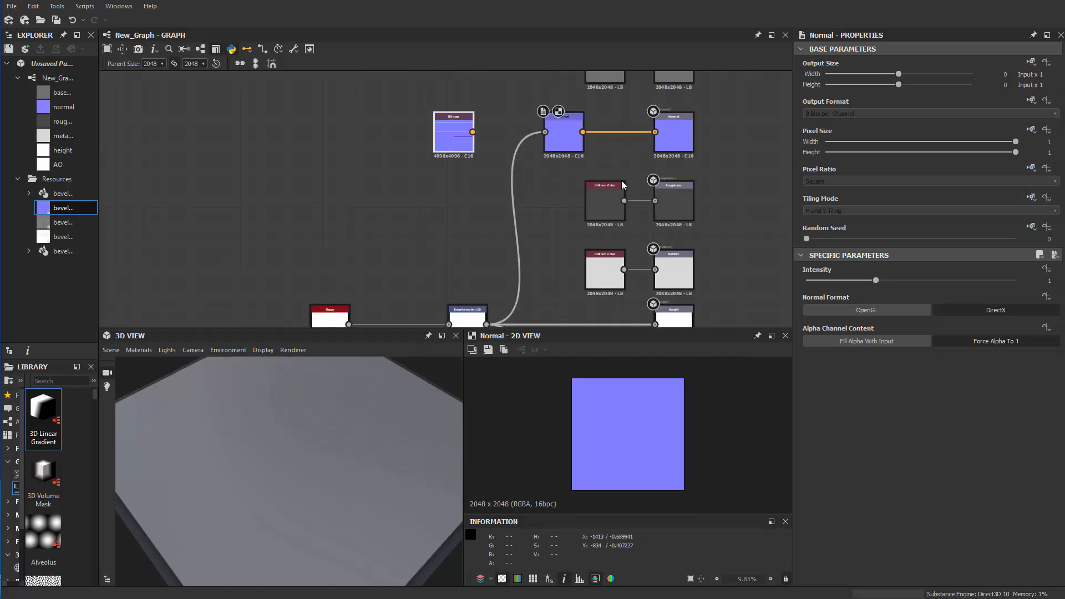
Move the Shape node far to the left of the Transformation 2D node to leave room for more nodes between them
scroll(451, 225, down, 1)
middle_drag(451, 224, 485, 93)
scroll(480, 189, up, 2)
drag(515, 187, 497, 185)
scroll(400, 222, down, 1)
middle_drag(400, 222, 395, 213)
drag(349, 491, 344, 366)
scroll(428, 247, up, 2)
middle_drag(283, 142, 403, 176)
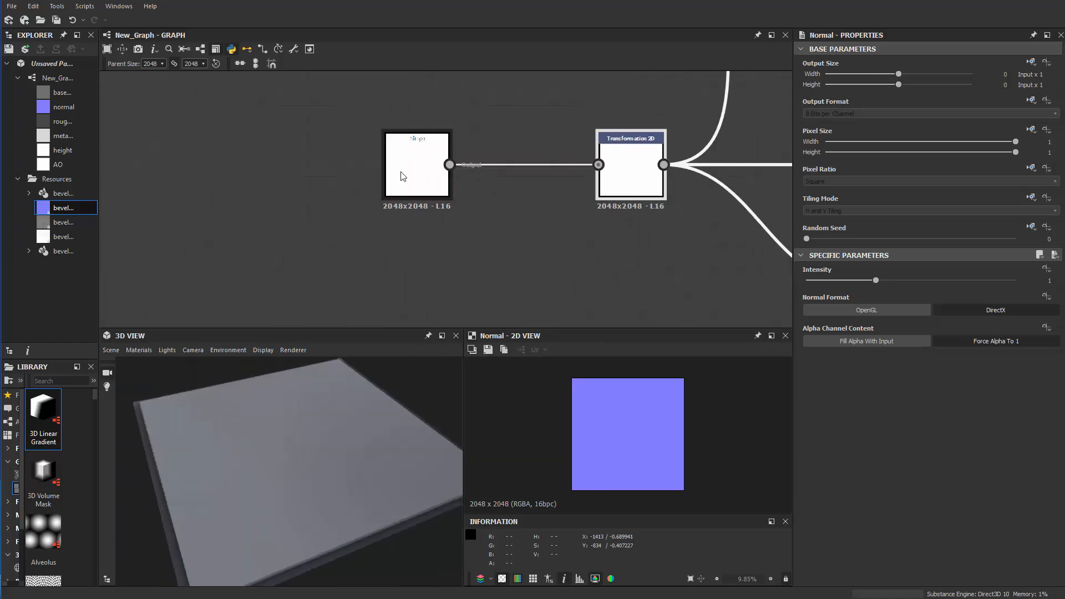
drag(403, 176, 164, 177)
scroll(300, 202, down, 2)
middle_drag(239, 200, 564, 221)
scroll(565, 221, up, 2)
drag(538, 198, 418, 198)
middle_drag(454, 212, 335, 197)
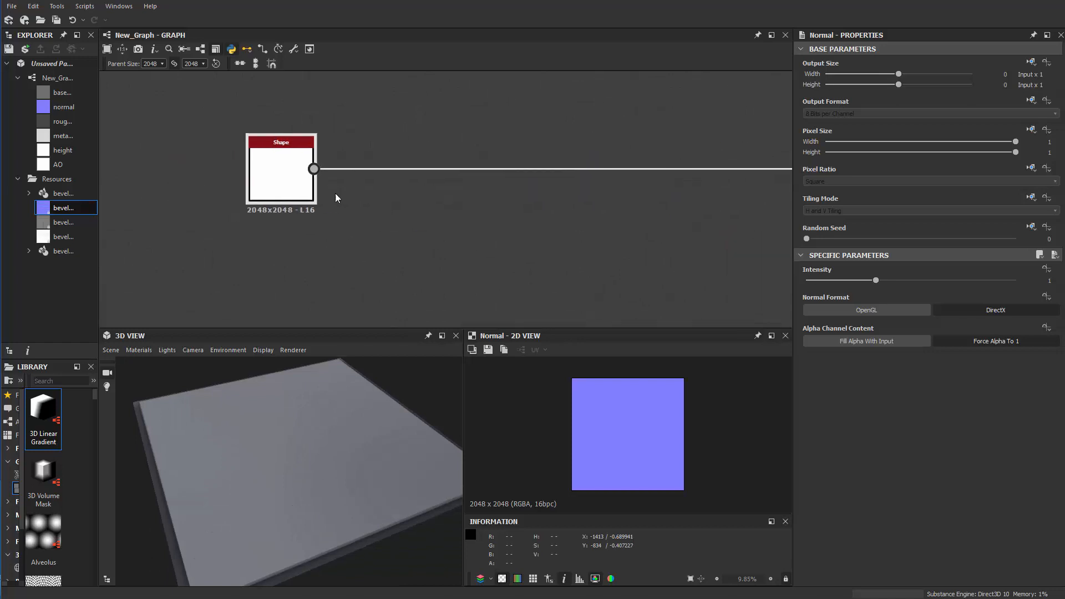
Insert a second Transformation 2D node into the link right after the Shape node
scroll(335, 197, down, 1)
click(392, 153)
key(space)
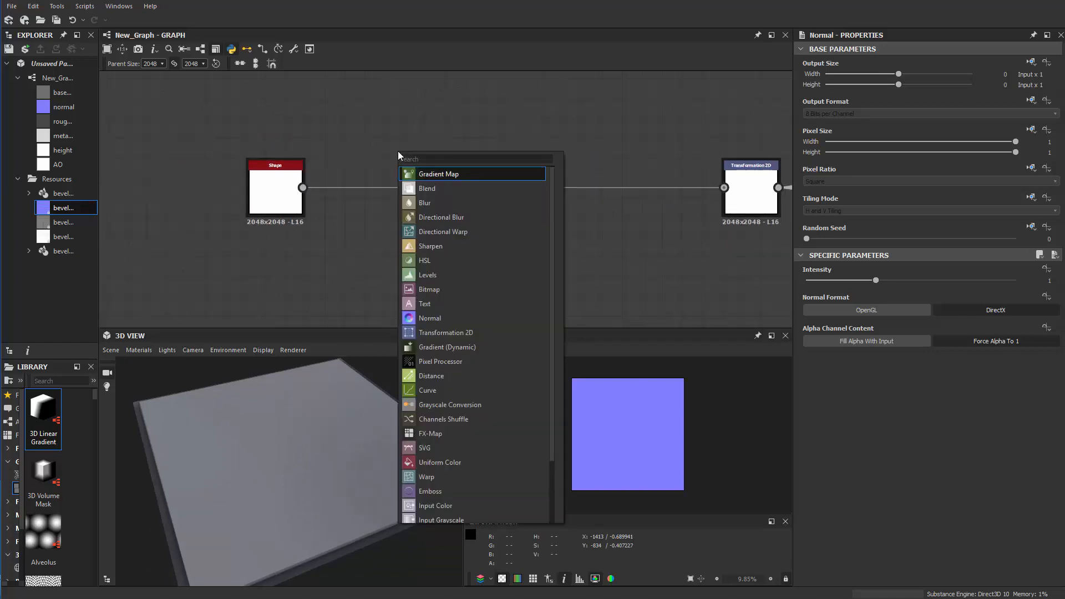
text(tra)
key(Return)
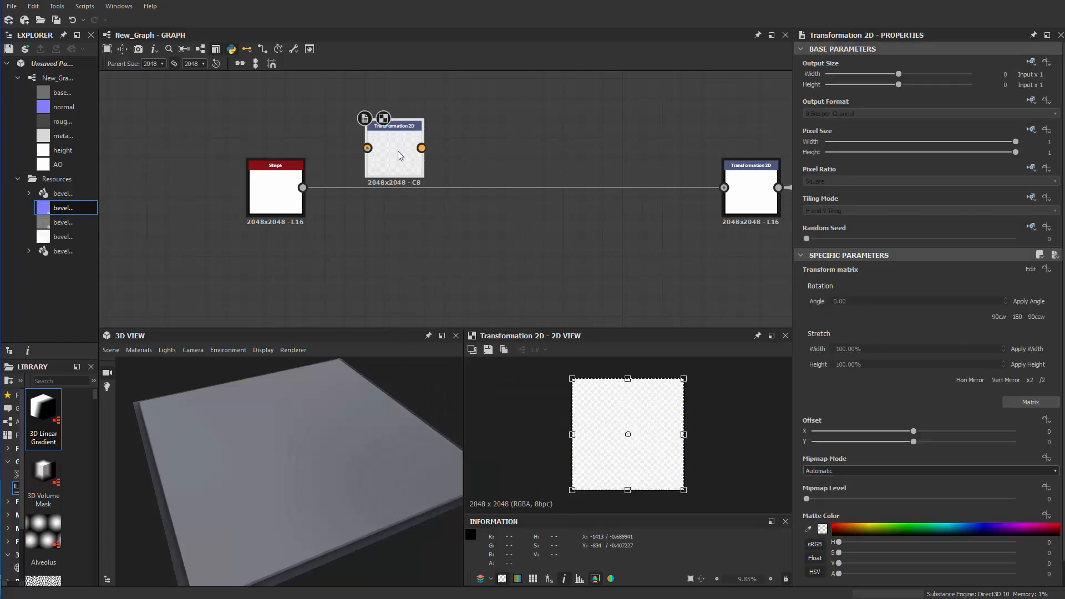
drag(302, 188, 741, 199)
drag(396, 155, 384, 194)
scroll(384, 194, up, 2)
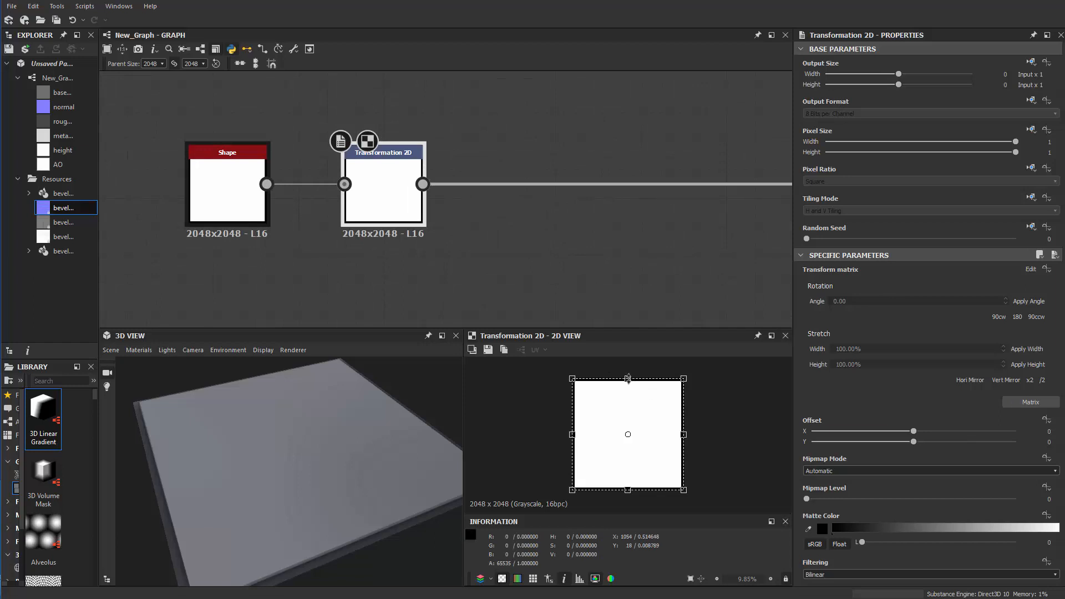
Squash the shape vertically about its centre with the new Transformation 2D node, to a little over a third of its height
drag(629, 379, 628, 425)
key(ctrl+z)
drag(628, 379, 627, 413)
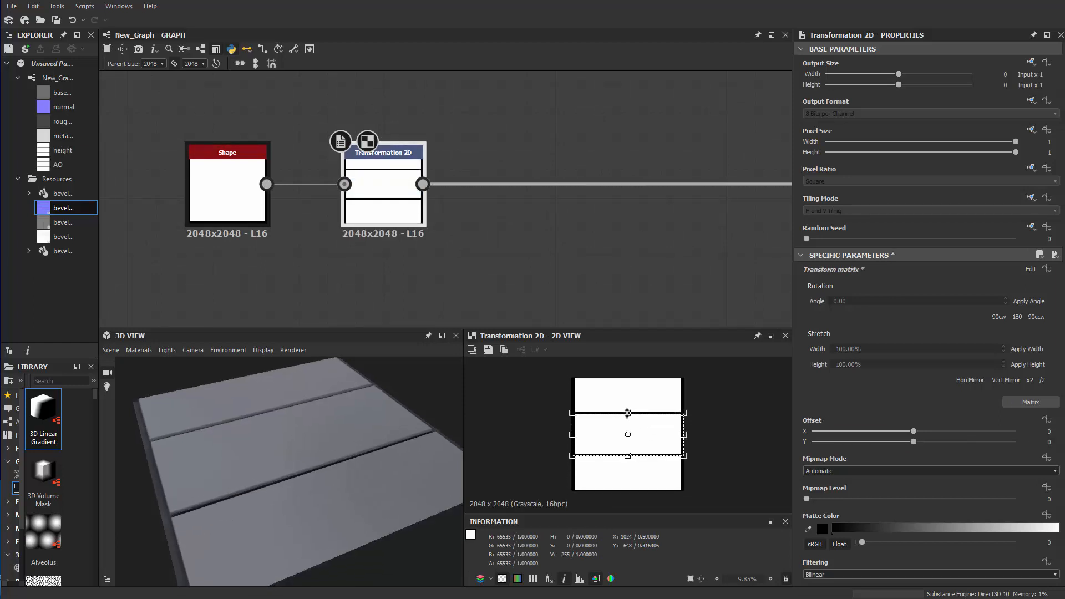
drag(288, 443, 267, 411)
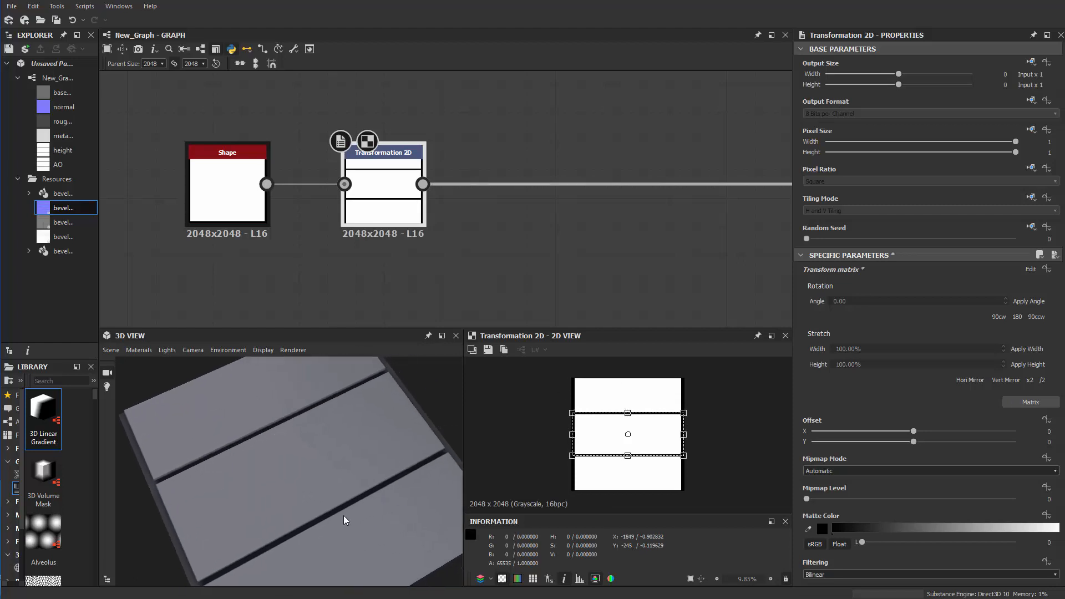
Set the Shape node's Tiling Mode inheritance to Absolute and choose No Tiling
click(227, 189)
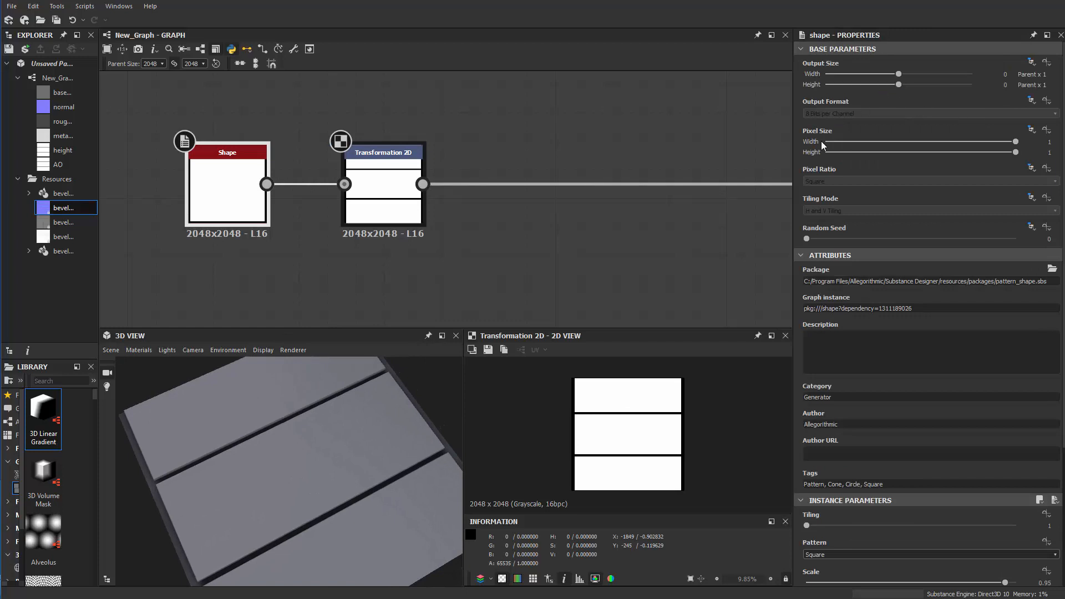
click(1037, 198)
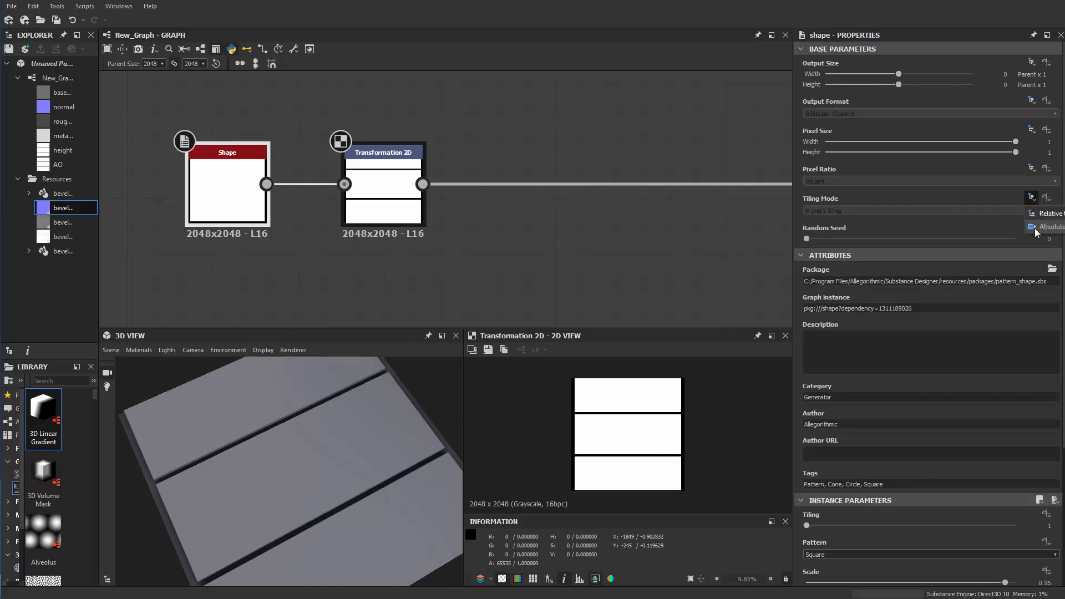
click(1040, 228)
click(873, 211)
click(821, 219)
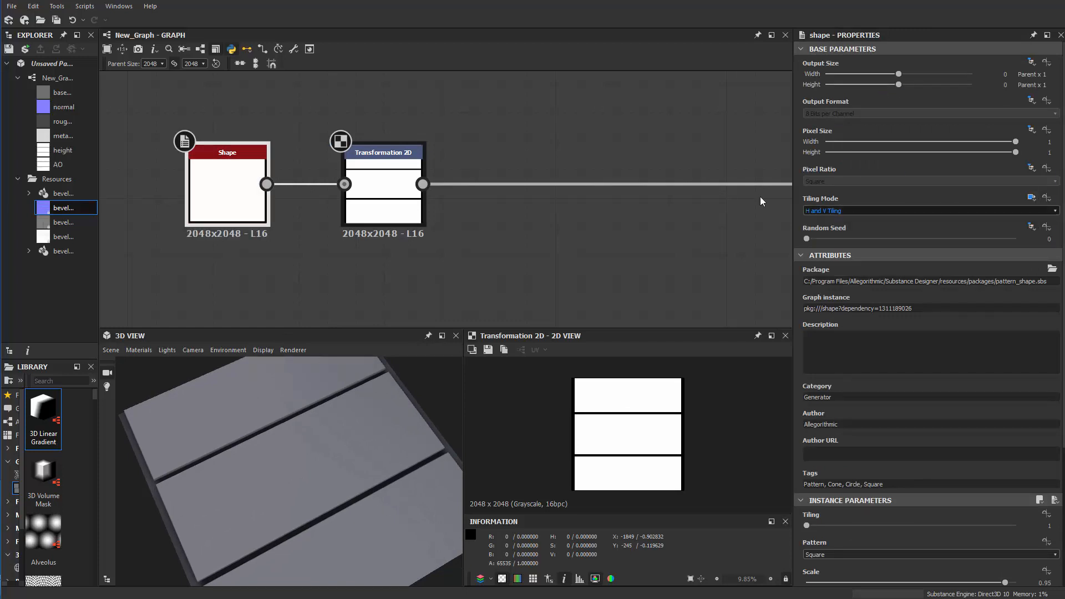
Check the inheritance options of the new Transformation 2D node's Tiling Mode
middle_drag(405, 274, 575, 248)
click(454, 201)
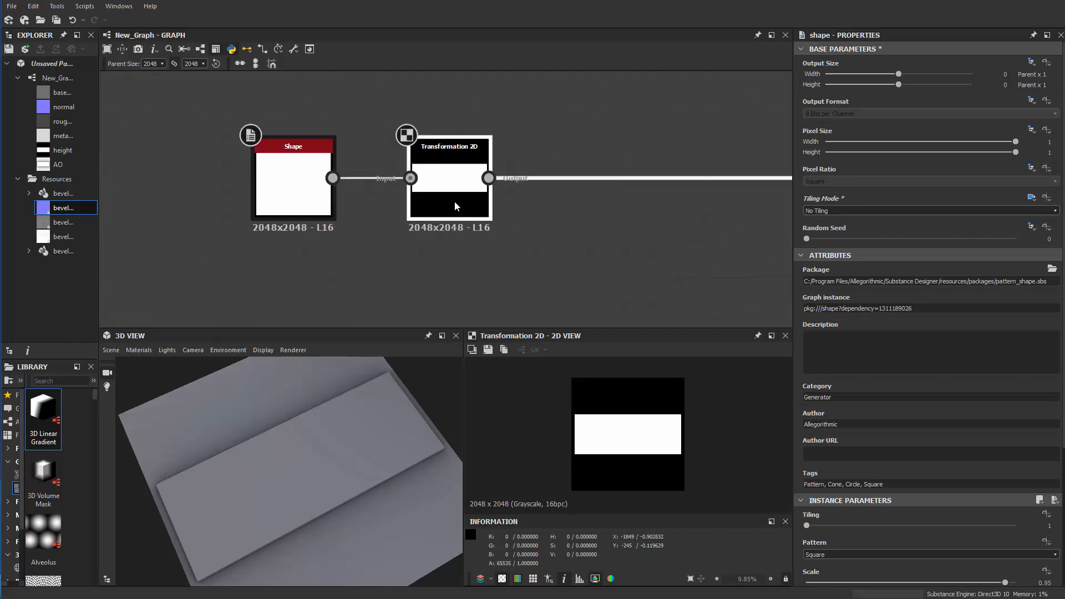
middle_drag(621, 205, 589, 214)
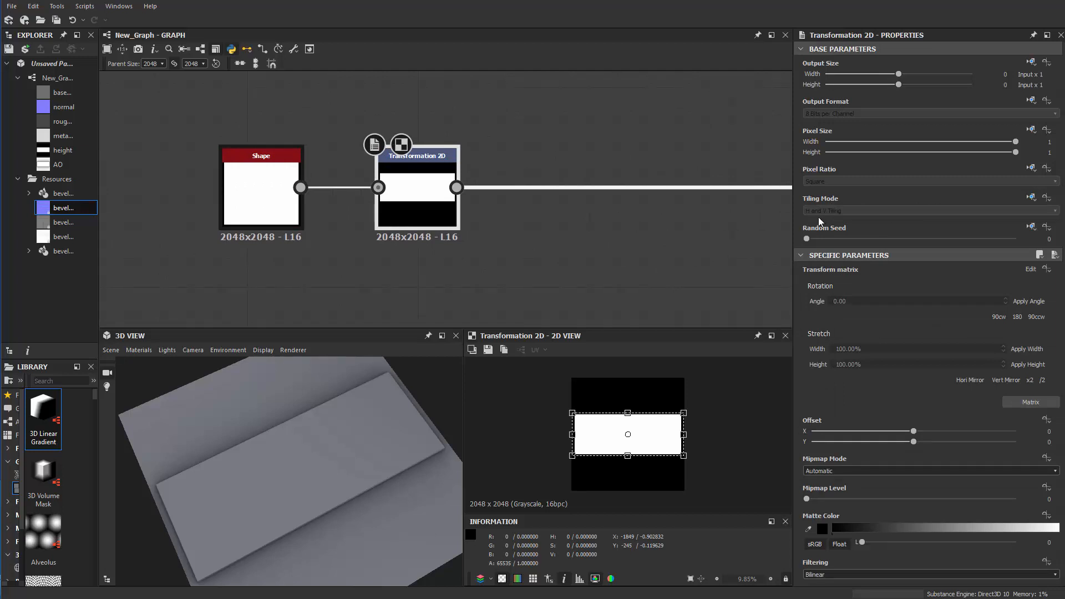
click(1031, 198)
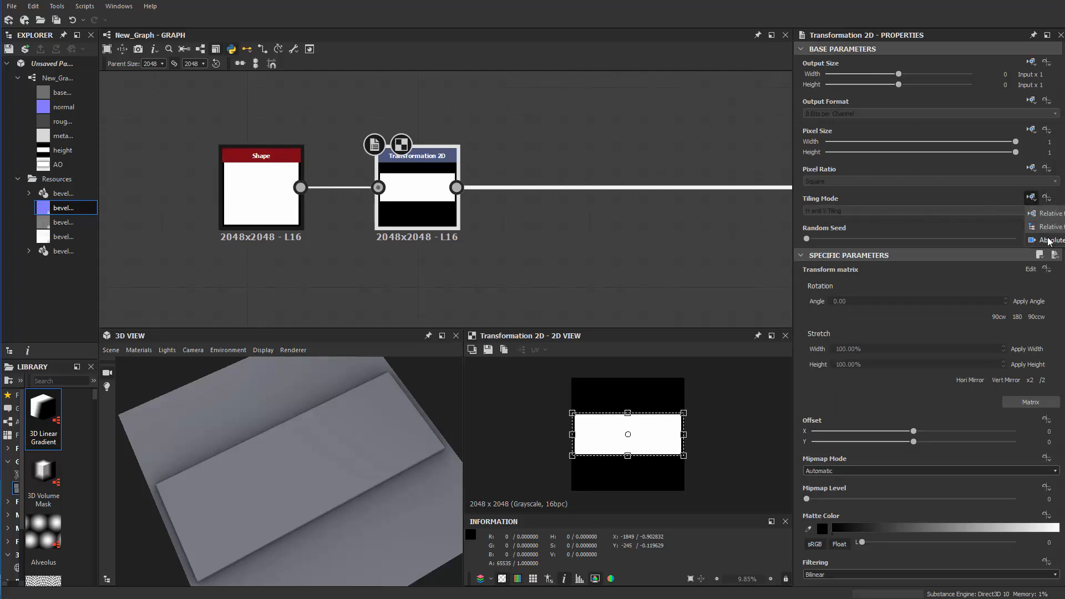
click(483, 259)
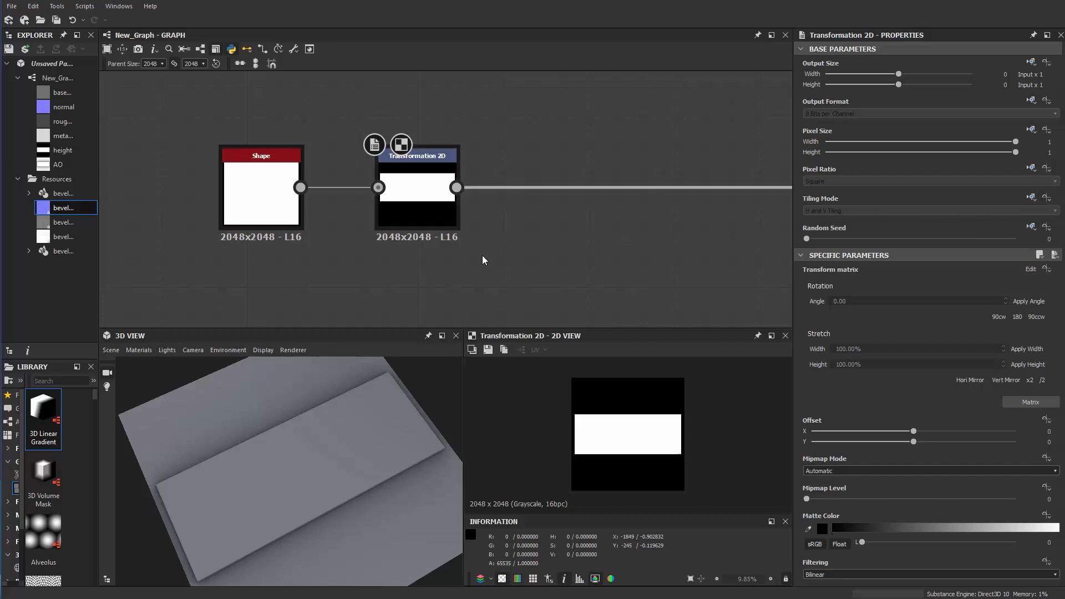
Nudge the Transformation 2D node slightly away from Shape and display it in the 2D view with its transform frame
middle_drag(482, 259, 555, 215)
drag(480, 180, 497, 181)
scroll(489, 210, down, 2)
middle_drag(487, 214, 402, 212)
scroll(402, 212, up, 1)
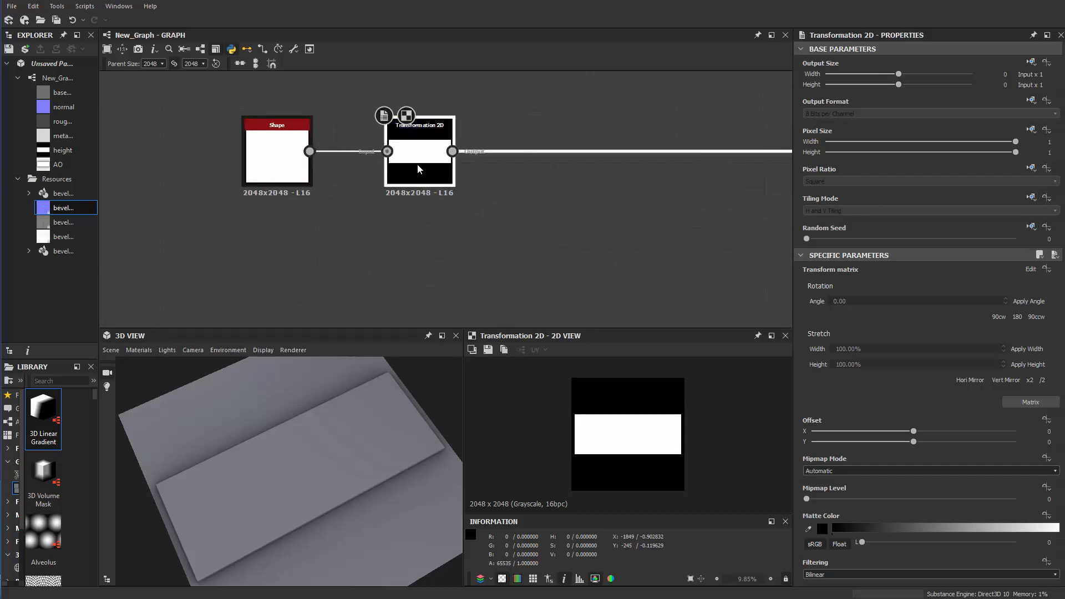
double_click(417, 164)
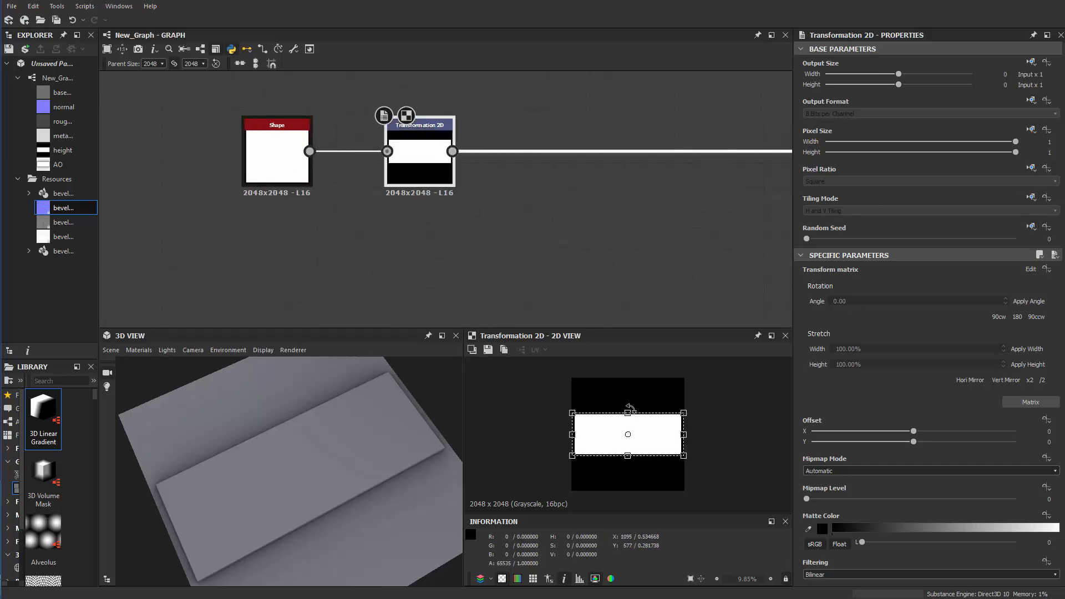
Squash the white bar slightly further in height about its centre with the Shape's Transformation 2D node
drag(627, 411, 632, 414)
click(406, 261)
middle_drag(406, 261, 469, 260)
scroll(330, 249, up, 1)
middle_drag(335, 175, 334, 139)
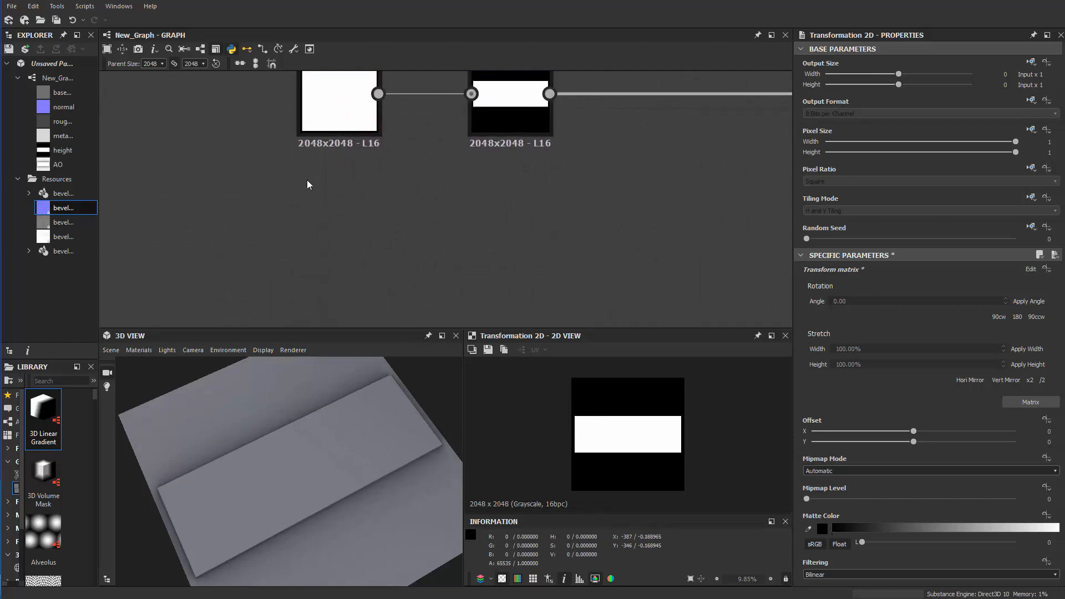
Add a Polygon 1 node to the graph in the free area below the Shape node
middle_drag(310, 219, 312, 240)
key(space)
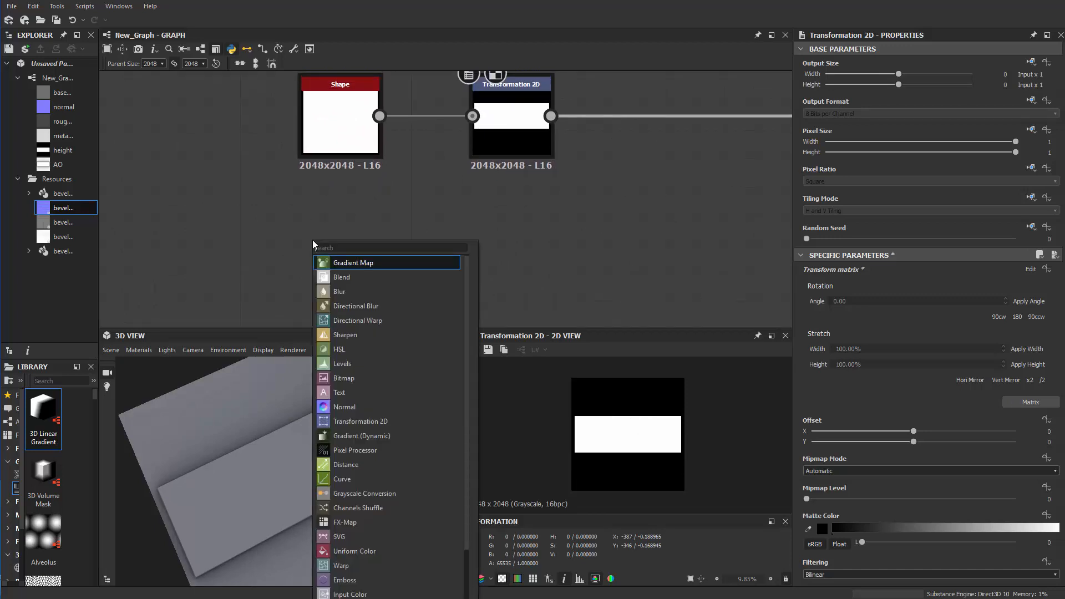
text(o)
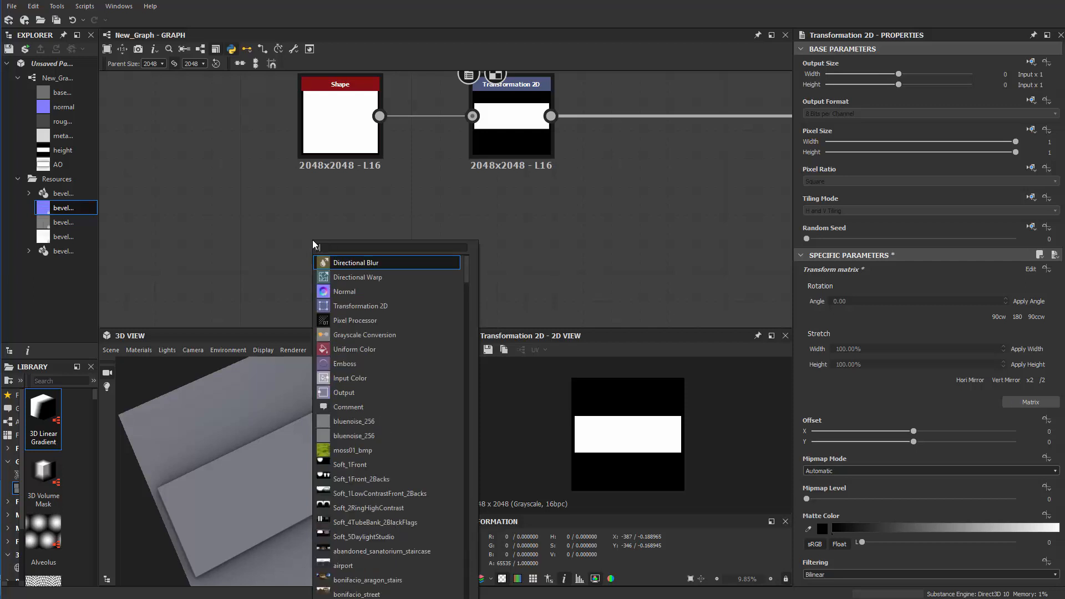
key(BackSpace)
text(plo)
key(BackSpace)
key(BackSpace)
key(BackSpace)
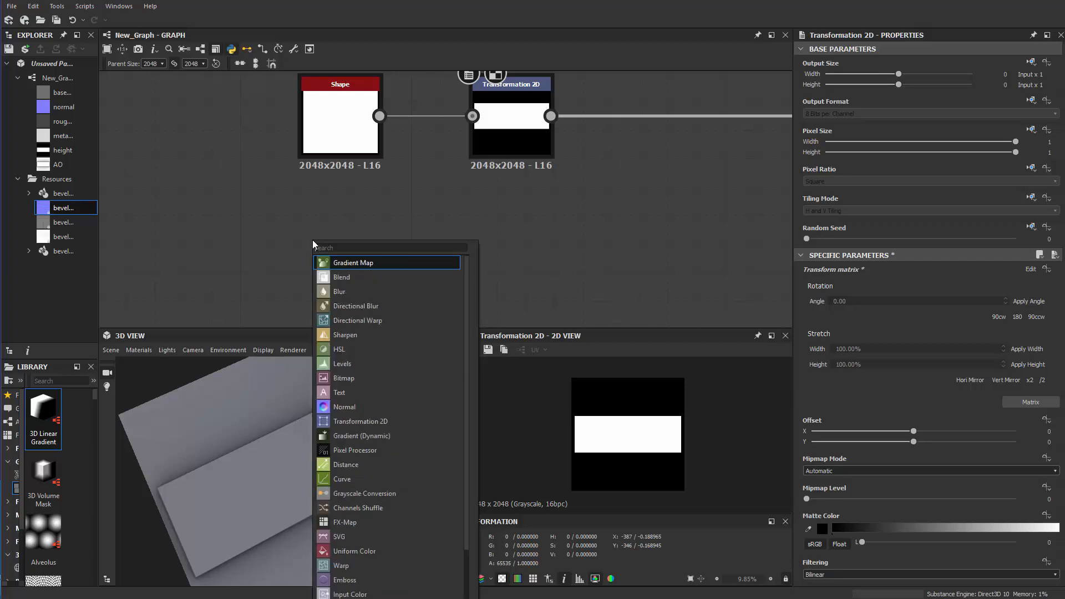
text(polyg)
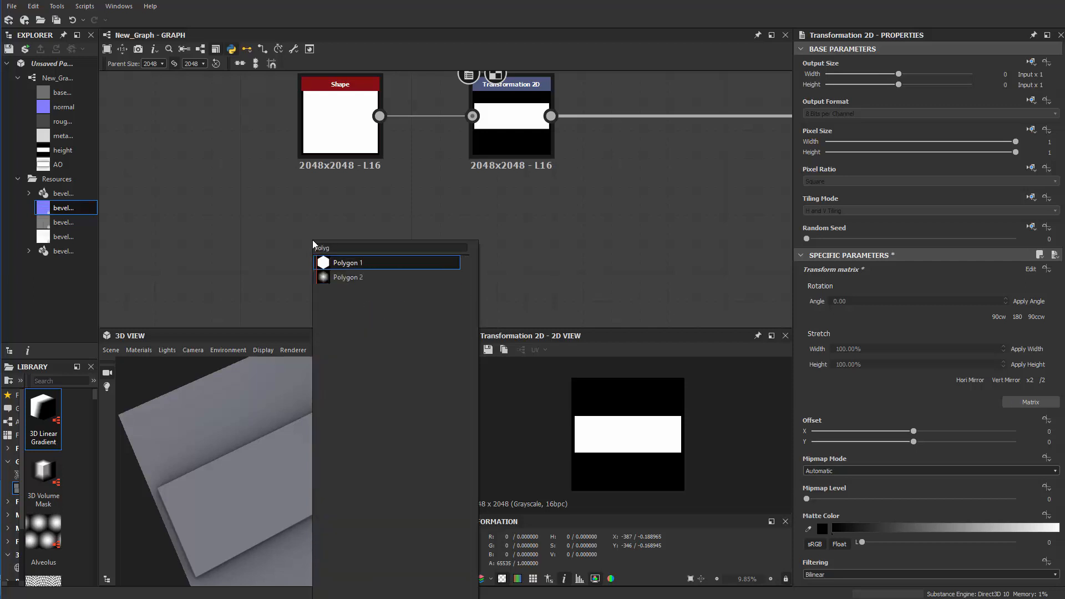
key(Return)
Move the Polygon 1 node directly above the Shape node, aligned with it
scroll(320, 221, down, 2)
middle_drag(420, 224, 495, 276)
drag(366, 294, 405, 137)
scroll(487, 149, up, 1)
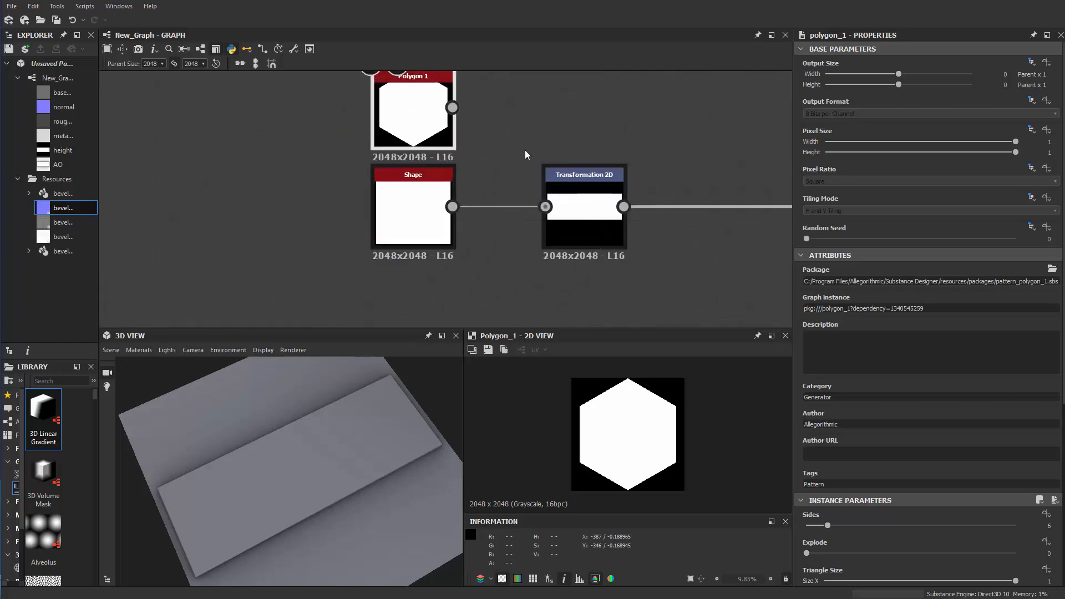
Set the Polygon 1 node's Sides to 8 to make an octagon
scroll(855, 492, down, 3)
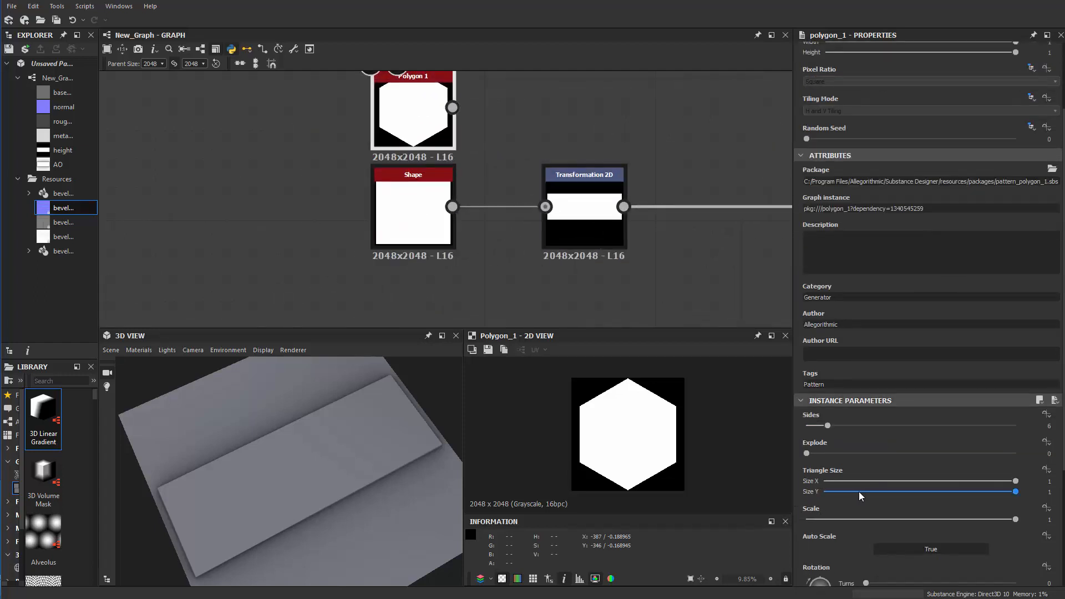
scroll(859, 491, down, 3)
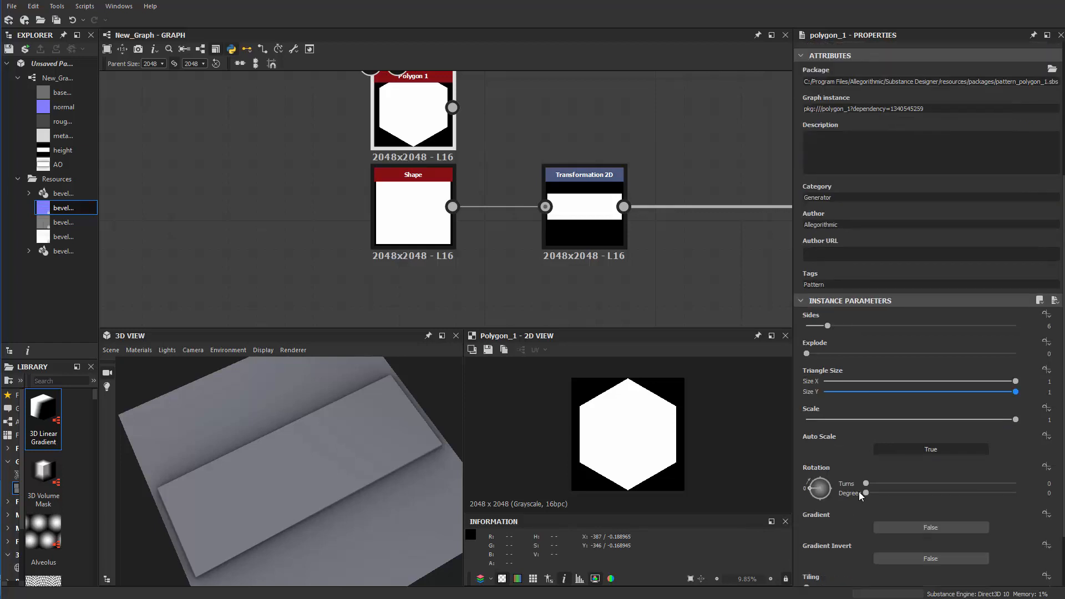
scroll(858, 492, down, 1)
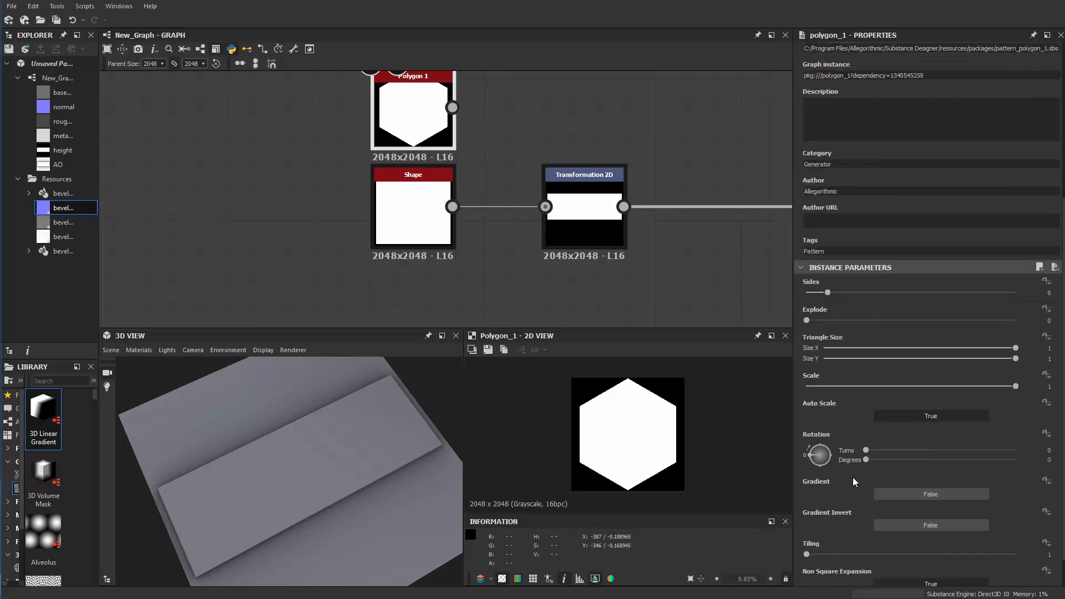
scroll(853, 477, down, 1)
scroll(848, 476, up, 1)
scroll(843, 485, down, 1)
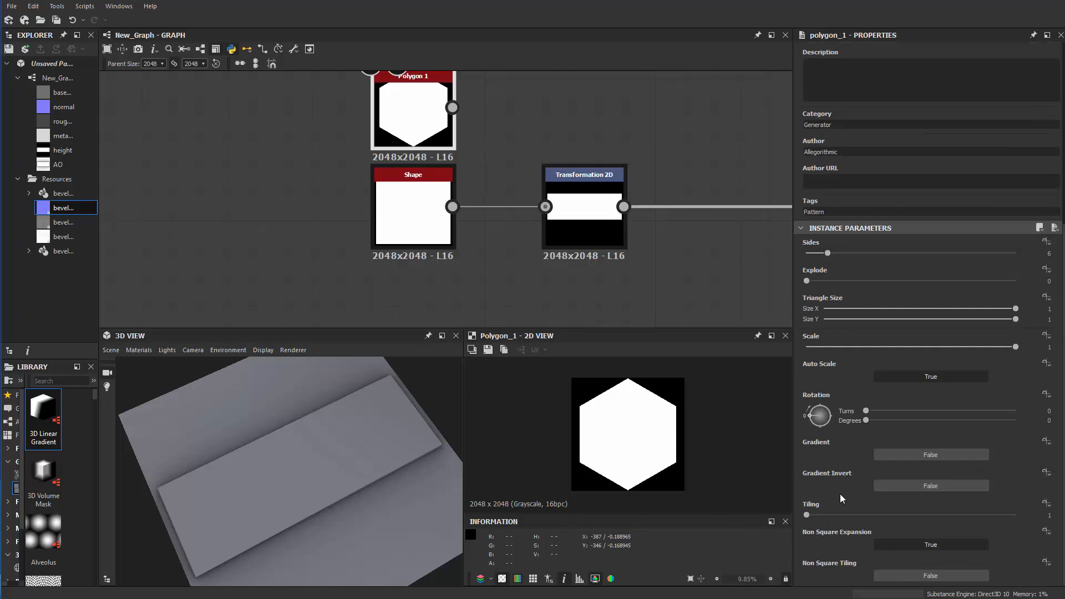
scroll(840, 458, up, 1)
scroll(853, 426, up, 1)
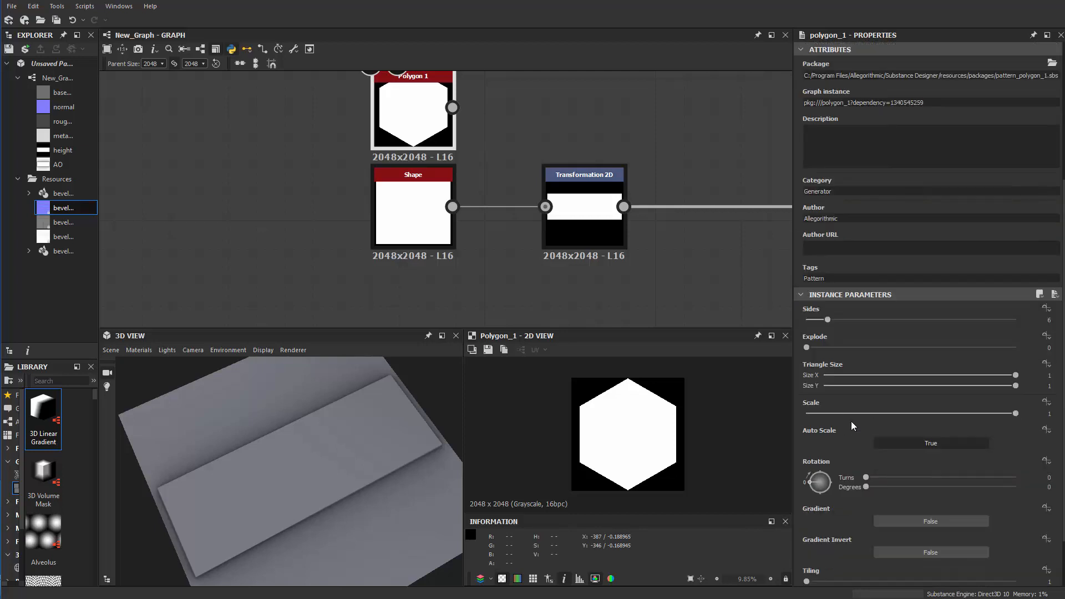
drag(827, 320, 844, 316)
middle_drag(535, 112, 538, 165)
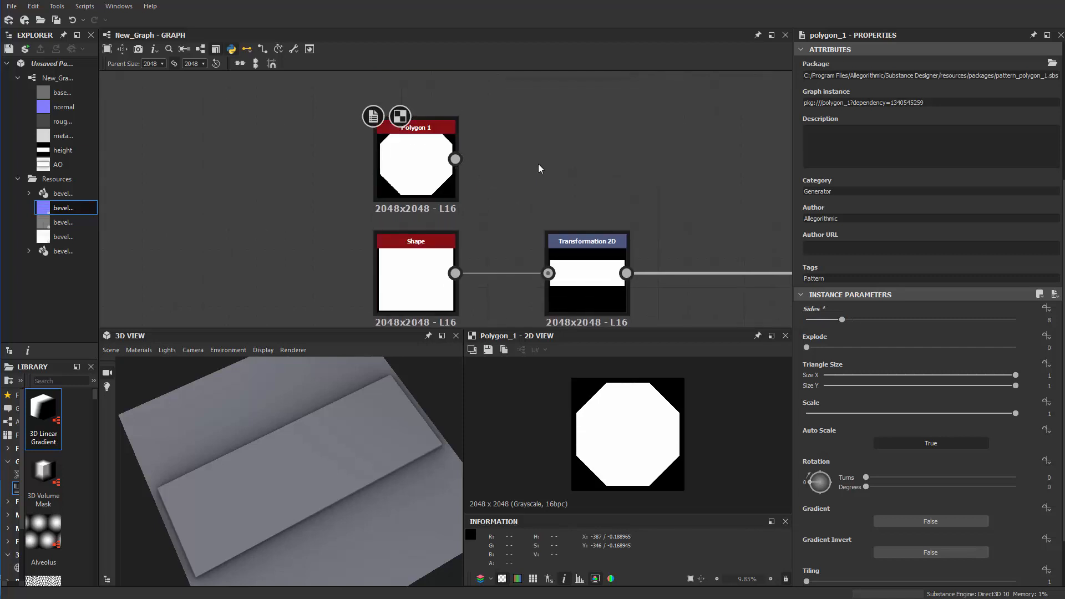
key(space)
text(t)
click(488, 178)
click(574, 134)
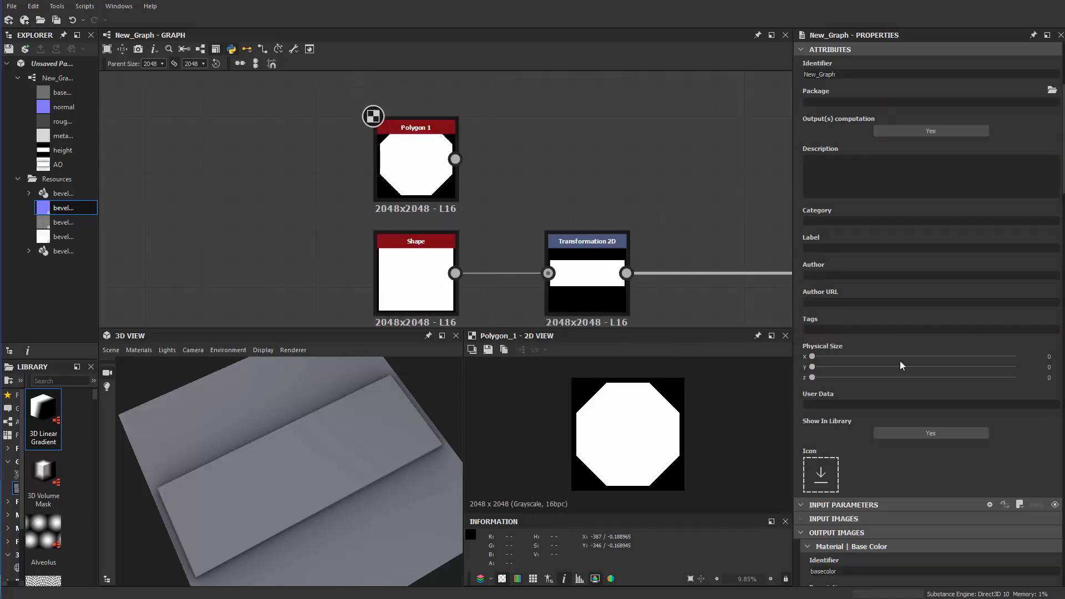
Set the graph's own Tiling Mode inheritance to Absolute and choose No Tiling
scroll(736, 160, up, 2)
scroll(737, 159, down, 3)
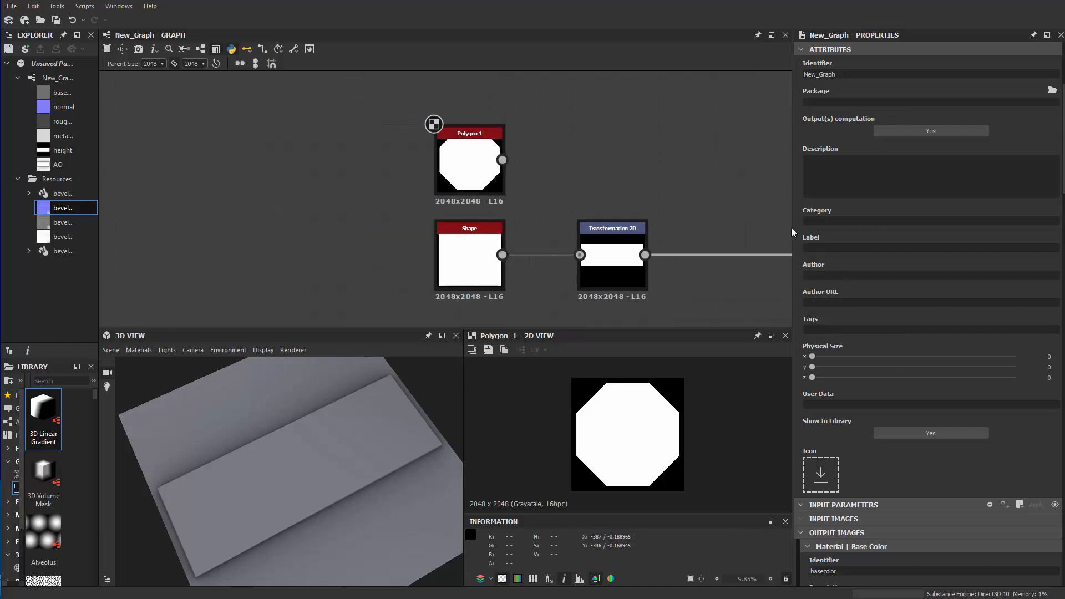
scroll(766, 212, up, 2)
scroll(752, 202, down, 2)
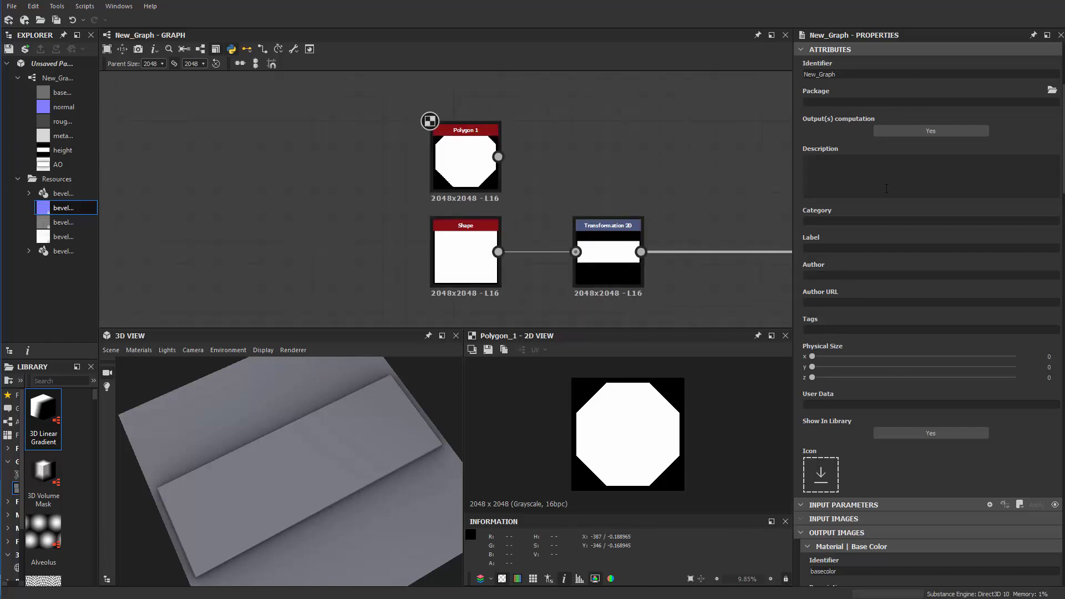
scroll(886, 188, down, 1)
scroll(890, 167, up, 5)
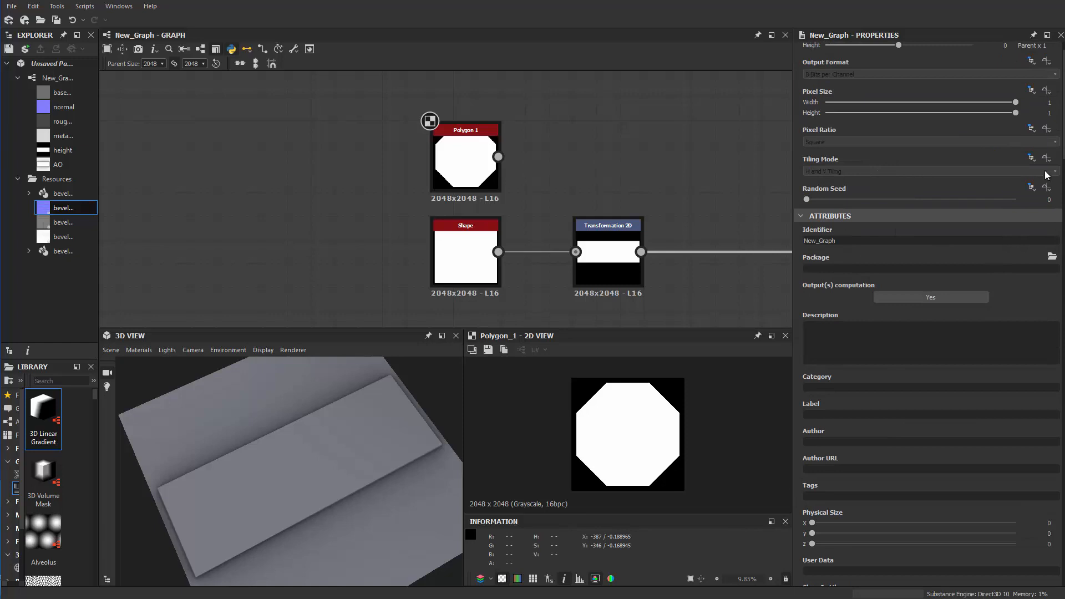
click(1036, 187)
click(963, 171)
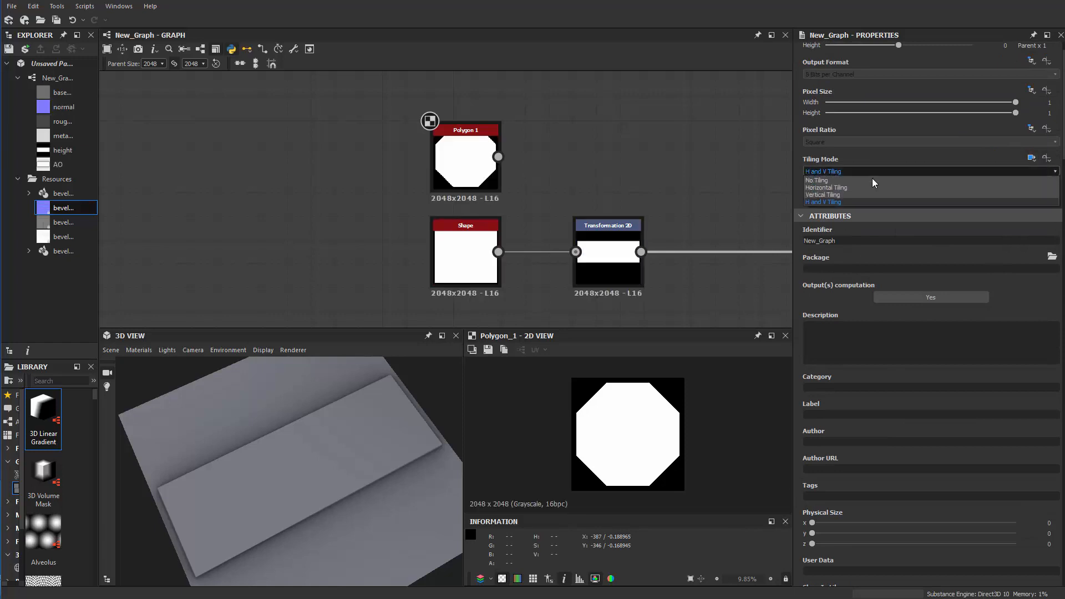
click(812, 185)
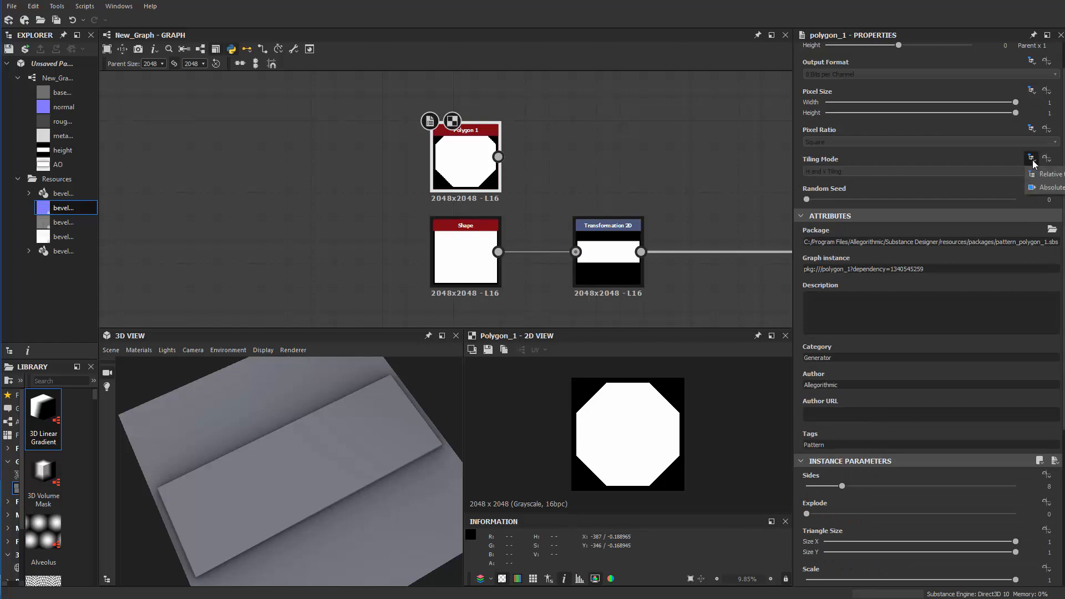
Feed Polygon 1 into a new Transformation 2D node, shrink the octagon to about 60% and move it over the upper edge with Y offset about 0.6388
middle_drag(540, 148, 484, 148)
scroll(484, 149, up, 2)
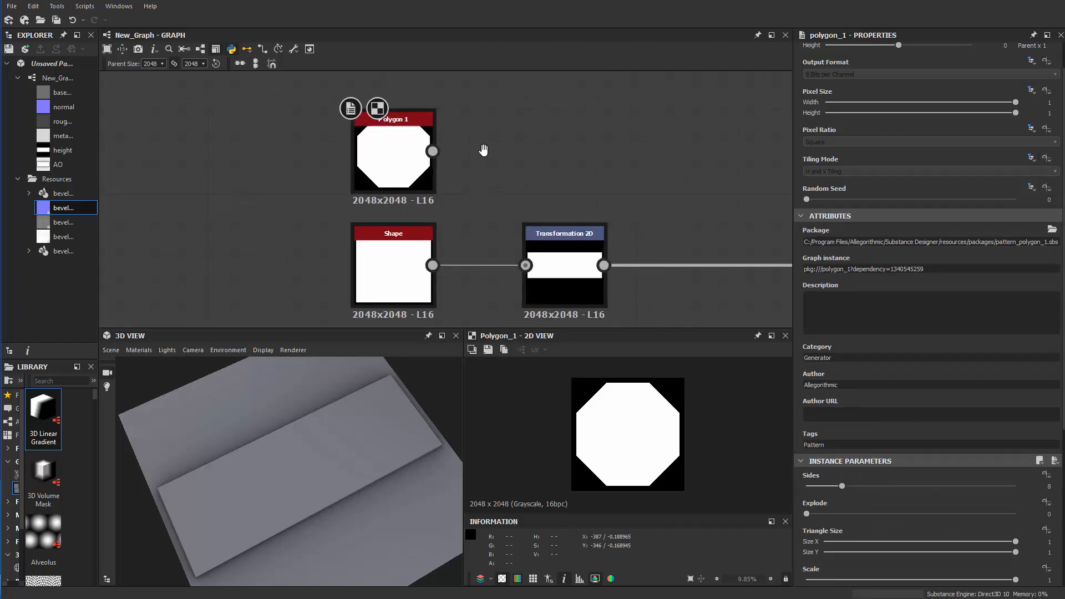
key(space)
text(tr)
click(532, 171)
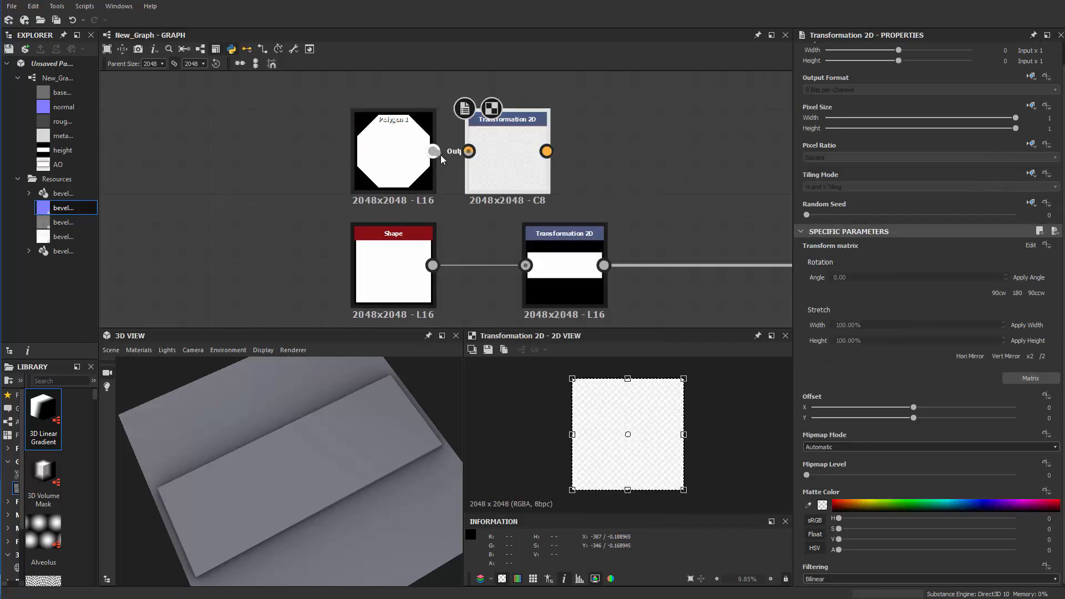
drag(436, 153, 569, 170)
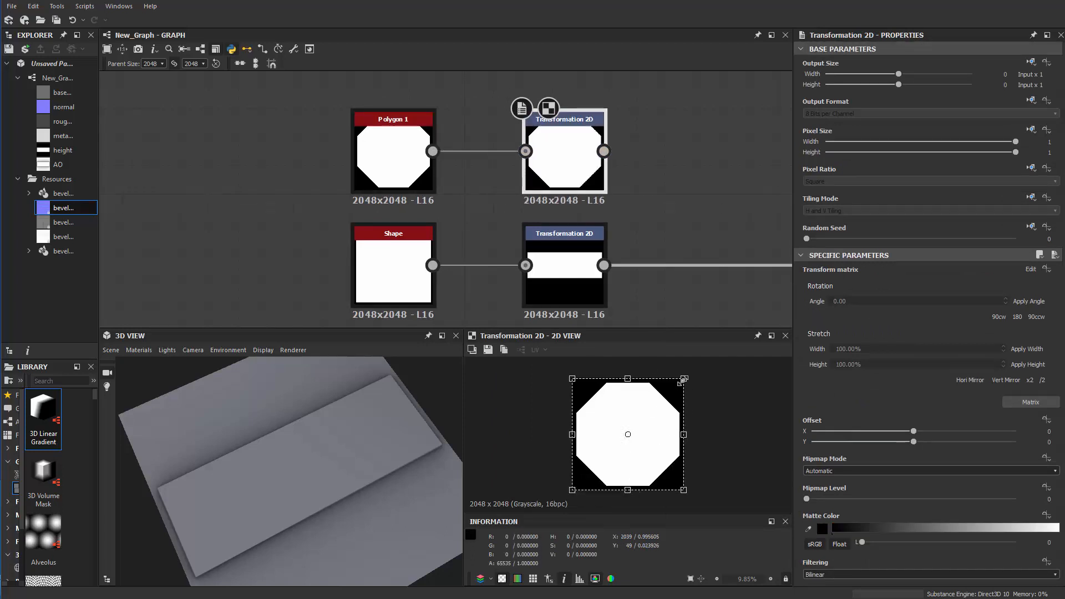
drag(681, 382, 645, 373)
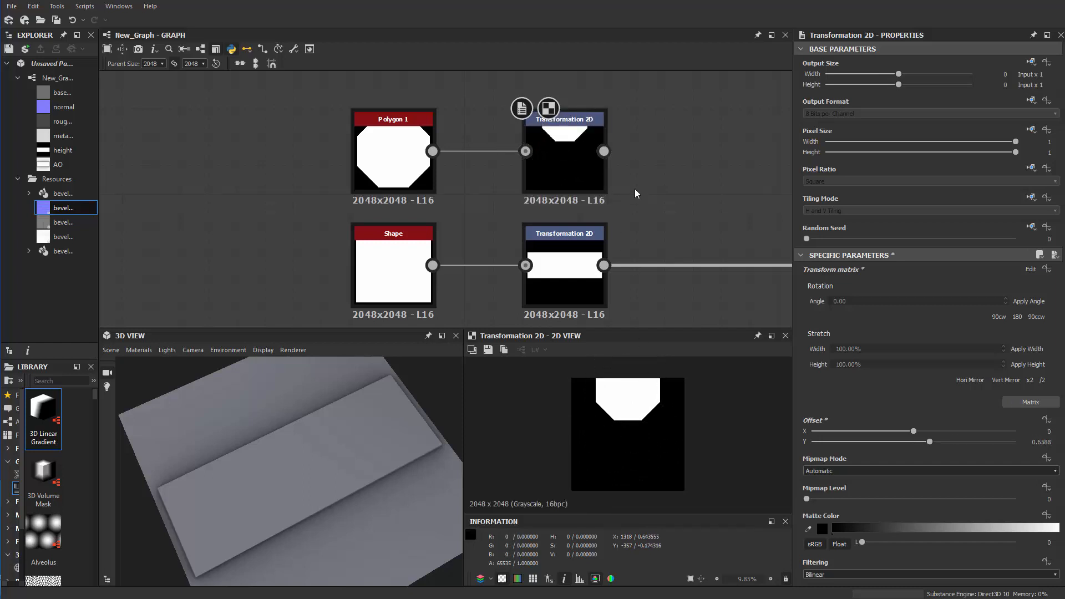
Add a Blend node with the transformed octagon as foreground and the transformed bar as background, using Subtract blending mode
key(space)
text(b)
click(683, 213)
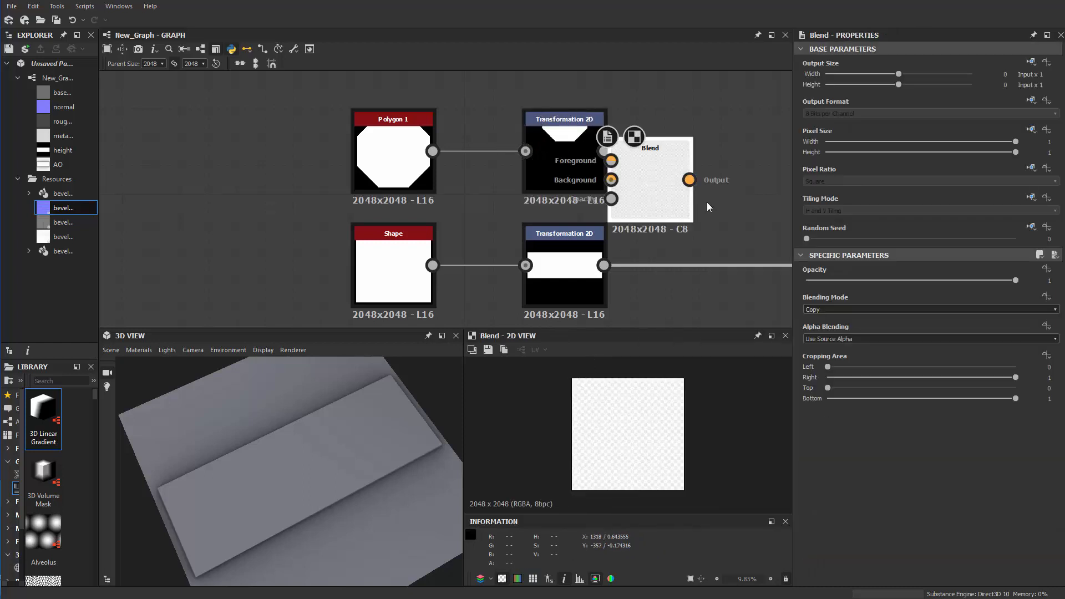
drag(603, 267, 603, 265)
drag(604, 151, 696, 183)
click(826, 310)
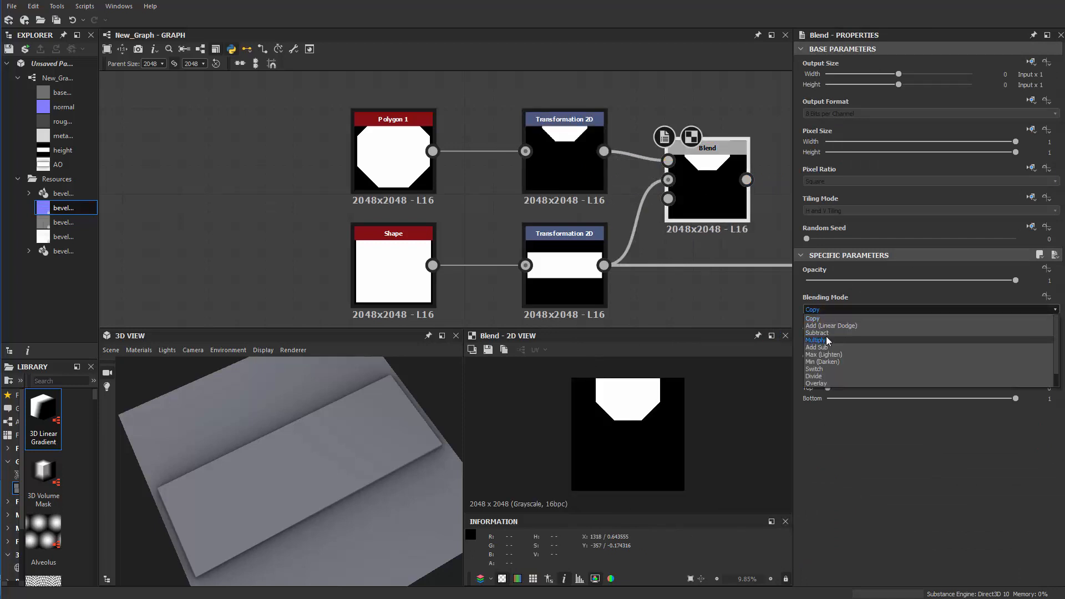
click(825, 334)
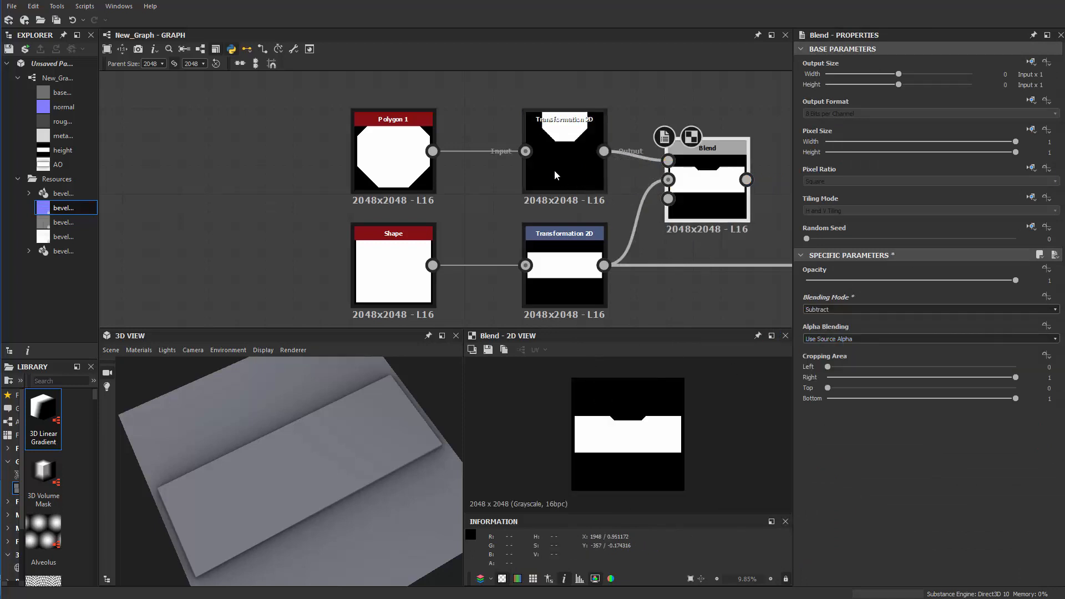
Lower the octagon slightly into the bar and preview the Blend result while the octagon's Transformation 2D node stays selected
click(600, 161)
mouse_move(623, 388)
mouse_down()
mouse_move(630, 408)
mouse_move(629, 397)
mouse_up()
double_click(714, 209)
middle_drag(693, 248, 497, 229)
click(367, 157)
Try to adjust the octagon's transform frame over the Blend preview and undo the latest changes
shift+drag(630, 381, 633, 384)
key(ctrl+z)
key(ctrl+z)
key(ctrl+z)
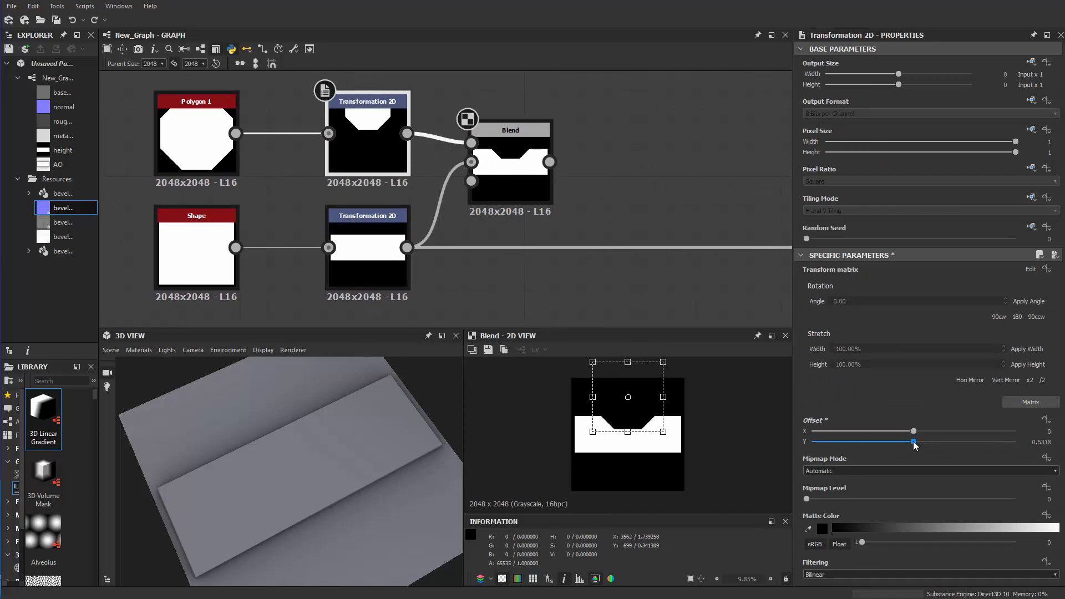
Set the octagon's Y offset to 0.44 to deepen the notch, and move the Blend node down between its two inputs
drag(914, 441, 904, 443)
middle_drag(583, 302, 561, 325)
drag(471, 235, 471, 263)
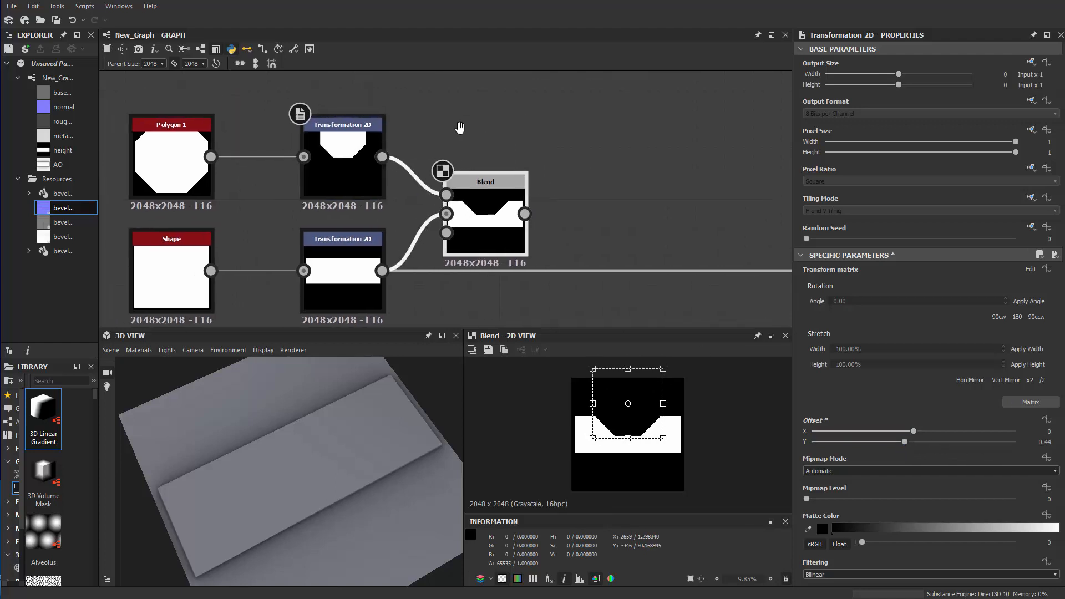
middle_drag(470, 112, 474, 119)
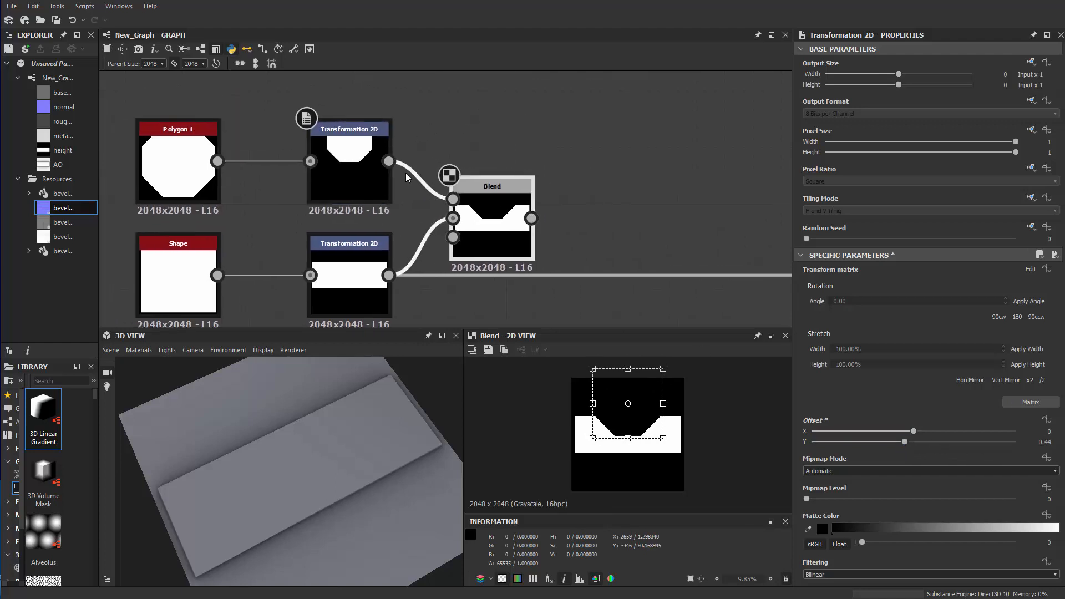
middle_drag(386, 200, 427, 140)
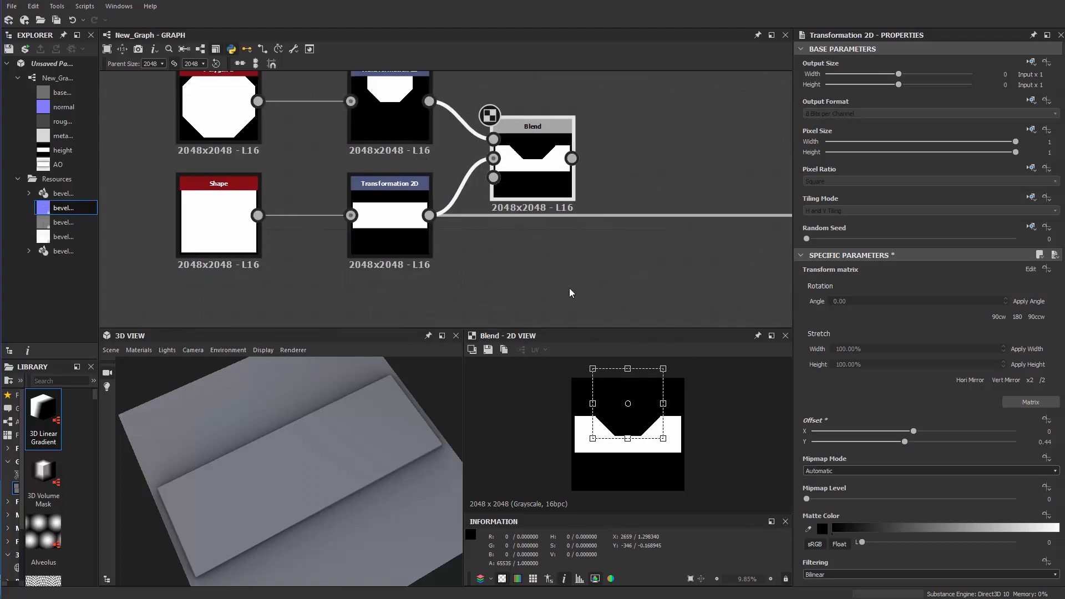
Move the octagon down to notch the bar's lower edge instead, with Y offset about -0.5294
drag(625, 425, 625, 488)
click(586, 287)
middle_drag(608, 138, 606, 147)
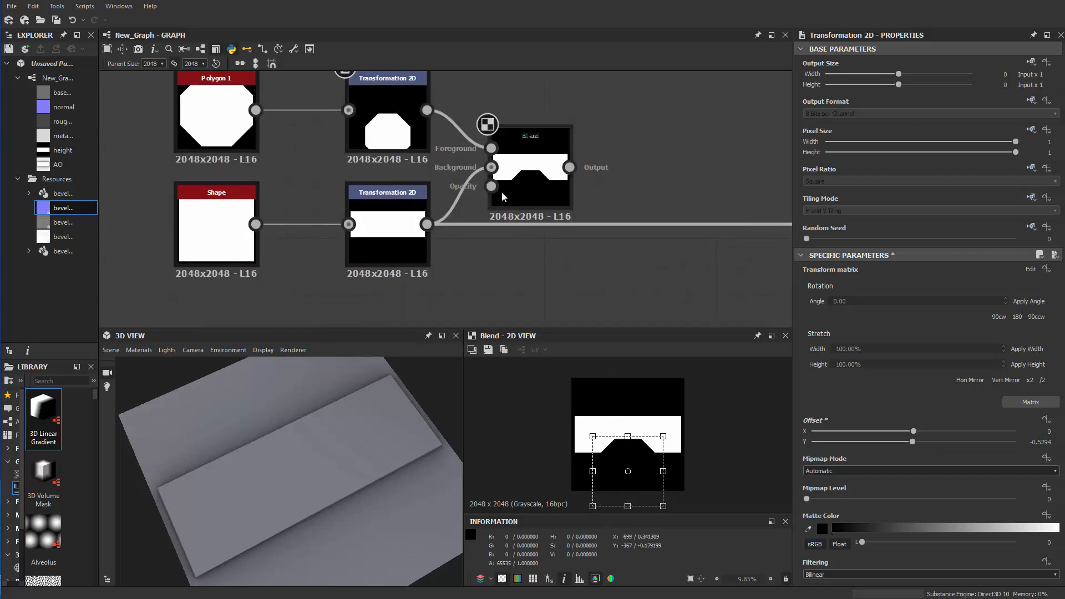
middle_drag(474, 280, 476, 234)
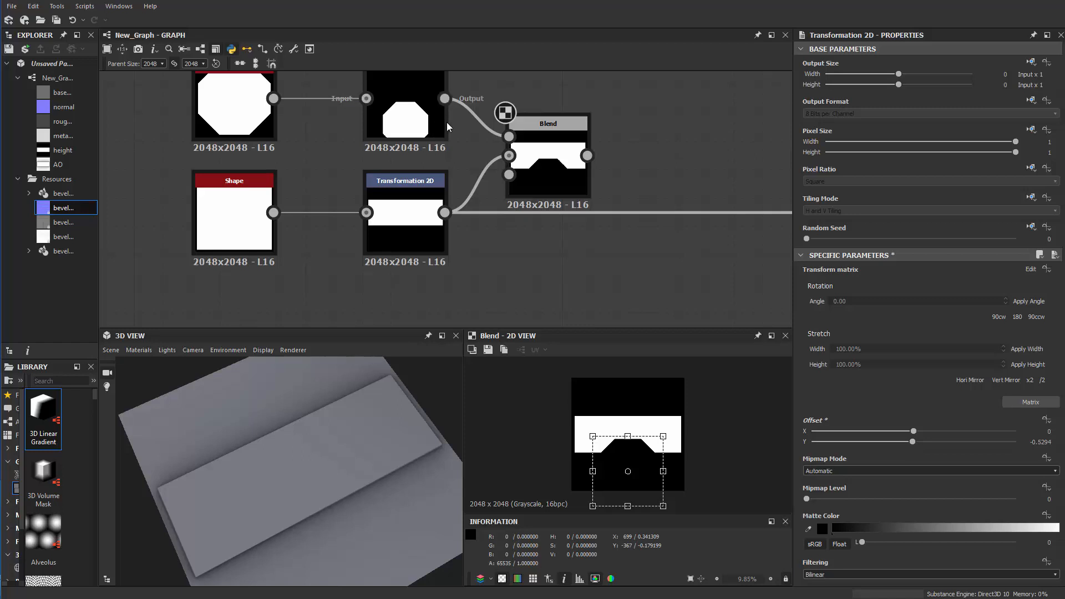
Feed the octagon's transform into another Transformation 2D node placed below Blend, and shift its shape down, slightly shrunk, with Y offset about -0.0688
key(space)
text(tr)
click(492, 148)
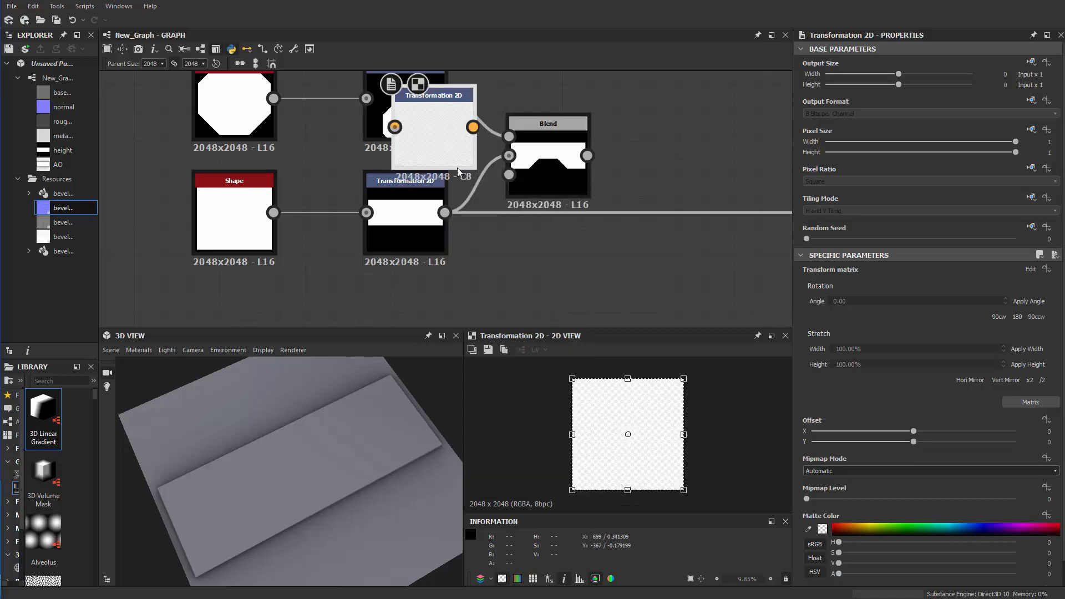
drag(457, 167, 543, 324)
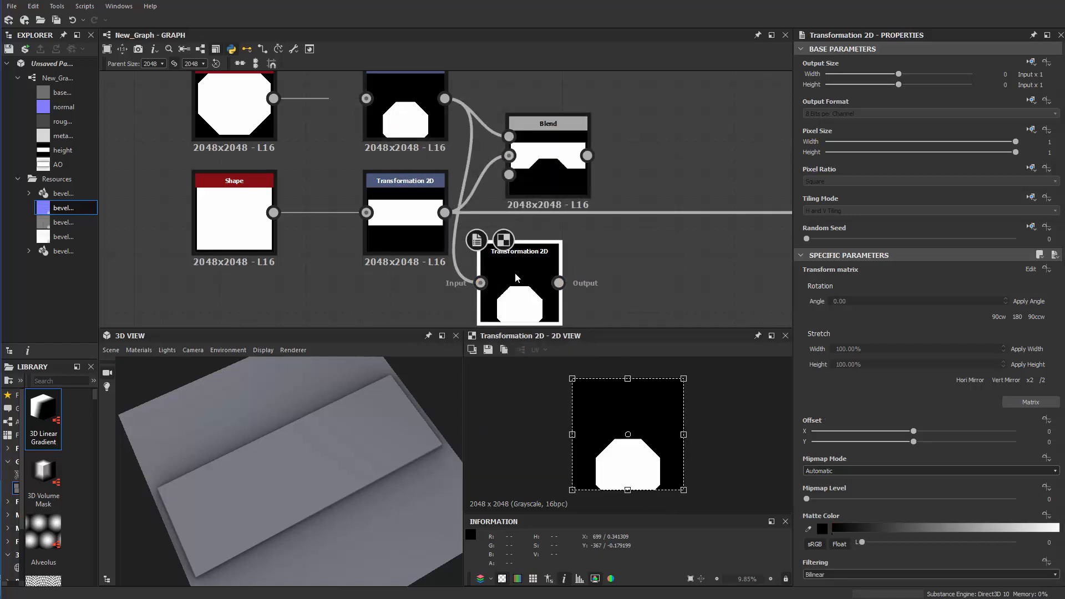
drag(515, 271, 529, 271)
drag(623, 465, 624, 476)
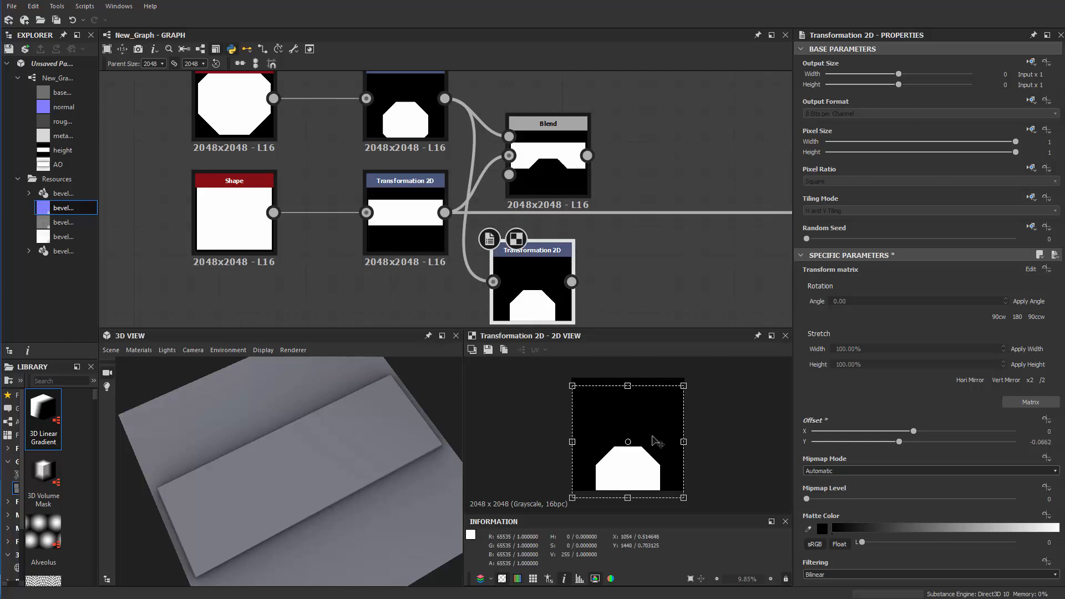
drag(682, 389, 681, 390)
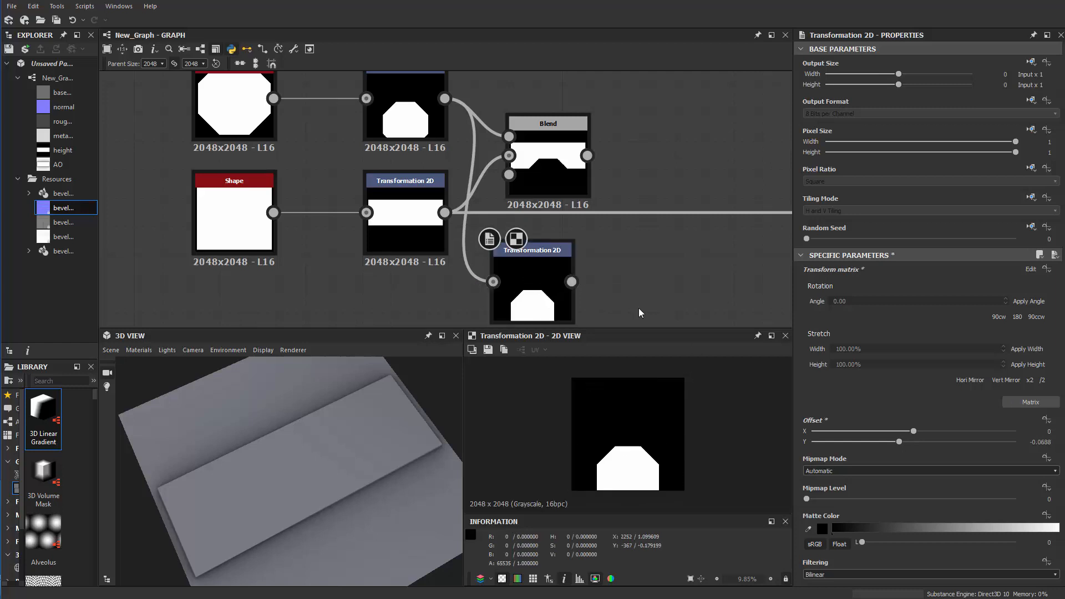
Feed the square Shape into a new Transformation 2D node, squash it into a lower bar with Y offset about -0.8124, and place it below the others
middle_drag(639, 308, 629, 287)
mouse_move(532, 262)
mouse_down()
mouse_move(532, 249)
mouse_move(537, 267)
mouse_up()
middle_drag(411, 282, 470, 235)
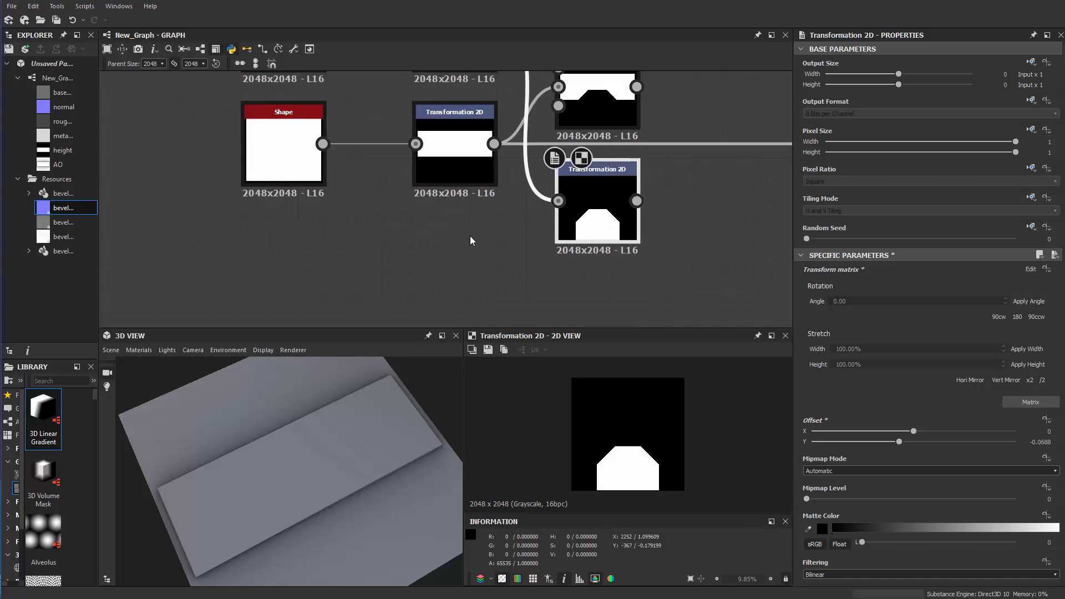
drag(404, 239, 414, 265)
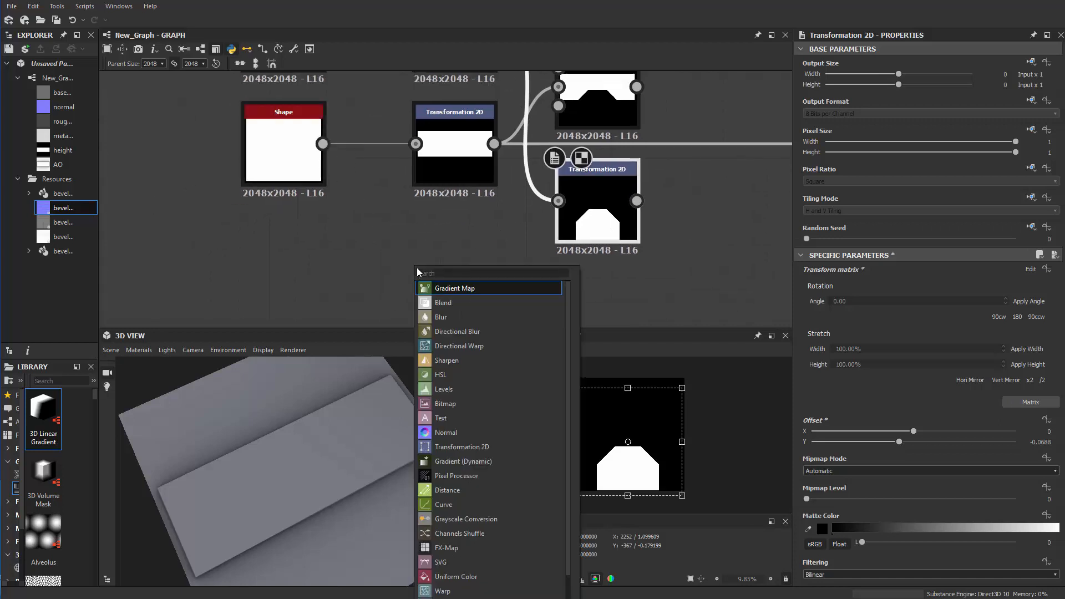
text(tr)
click(457, 292)
drag(745, 220, 604, 305)
drag(573, 264, 431, 236)
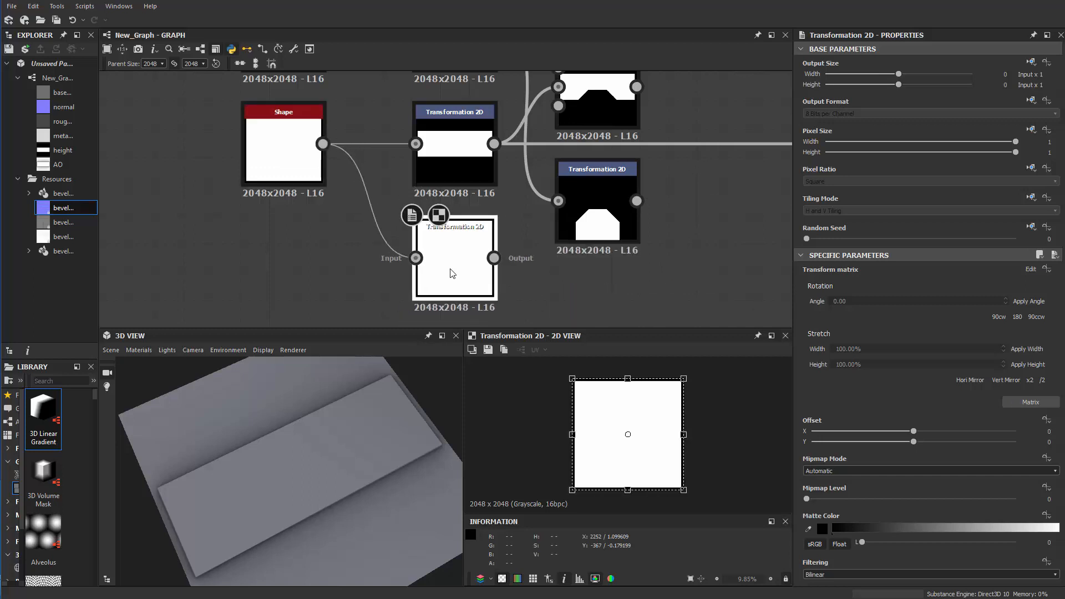
drag(627, 379, 628, 446)
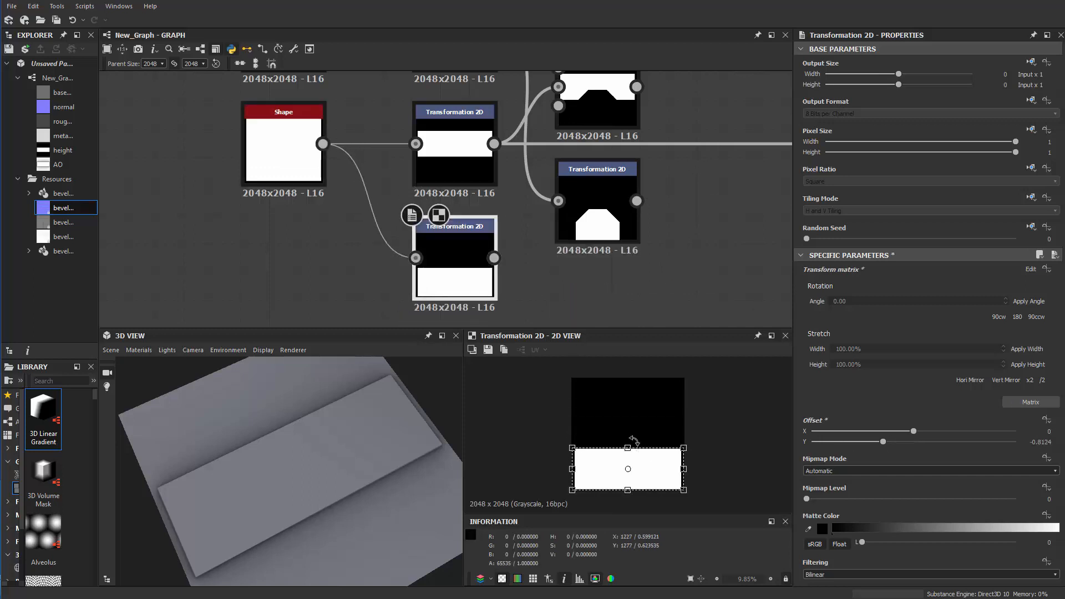
drag(465, 264, 613, 308)
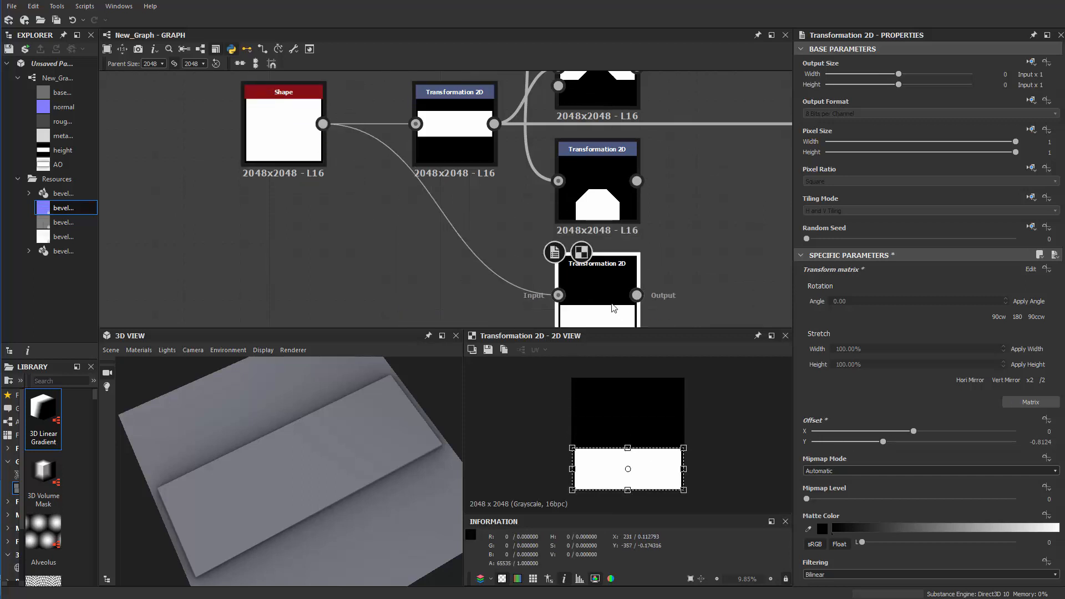
Add a Blend node with the lower octagon as foreground and the lower bar as background, using Add (Linear Dodge) mode
middle_drag(697, 207, 610, 217)
key(space)
text(blend)
key(Return)
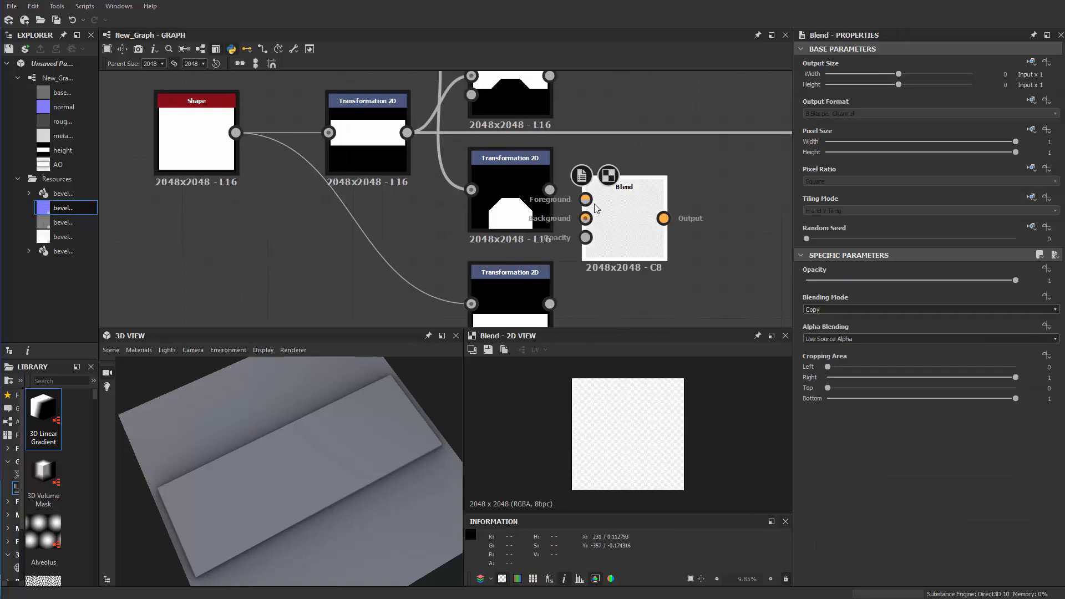
drag(556, 199, 557, 200)
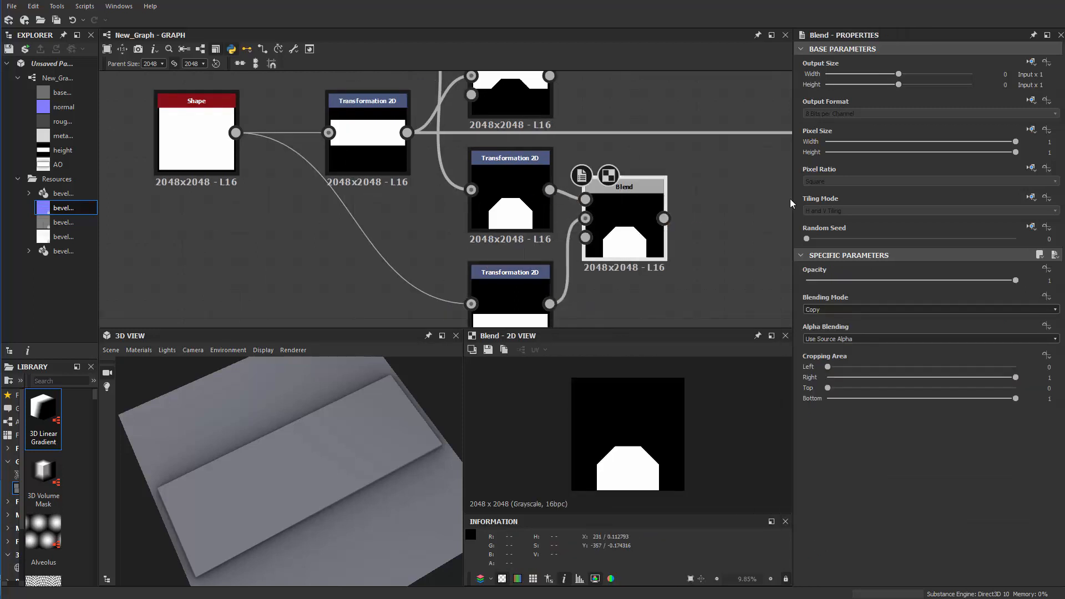
click(827, 309)
click(825, 327)
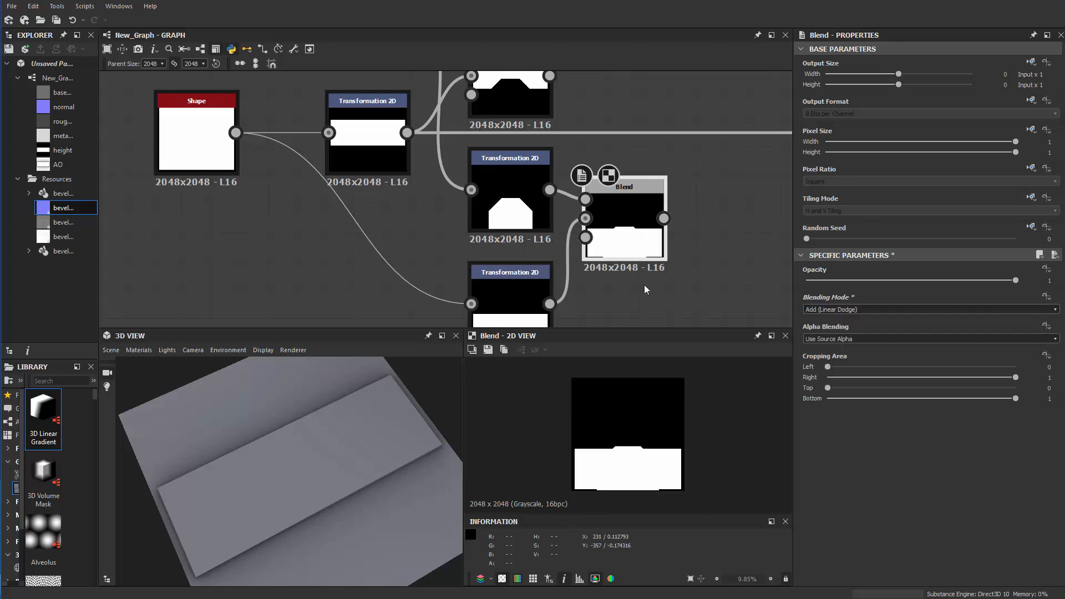
Squash the lower bar's transform frame further so the octagon protrudes above it, with Y offset about -1.4453
middle_drag(536, 313, 531, 294)
click(531, 294)
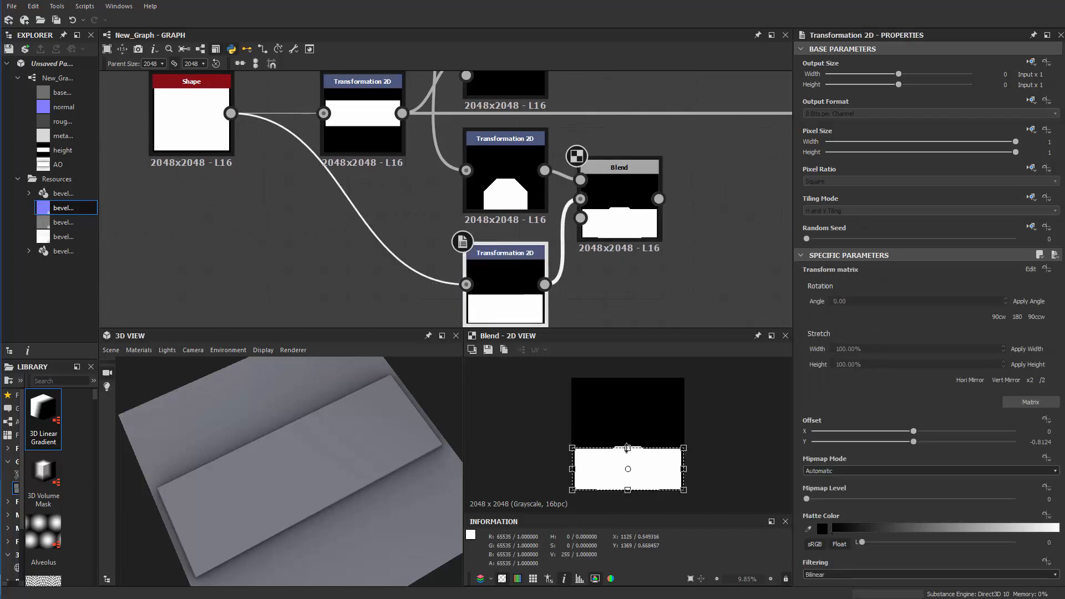
drag(628, 458, 636, 467)
scroll(679, 260, up, 6)
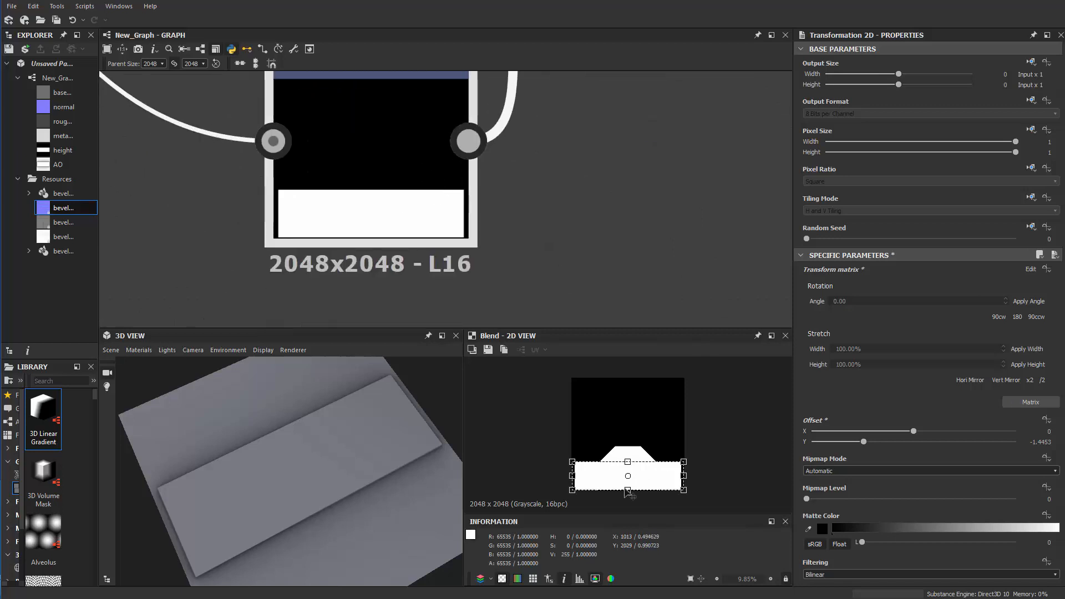
drag(627, 491, 627, 500)
click(570, 305)
Move the notched bar's Blend node over to line up above the lower Blend node
scroll(626, 229, down, 3)
middle_drag(630, 227, 571, 344)
click(593, 209)
scroll(615, 179, down, 2)
middle_drag(668, 158, 633, 256)
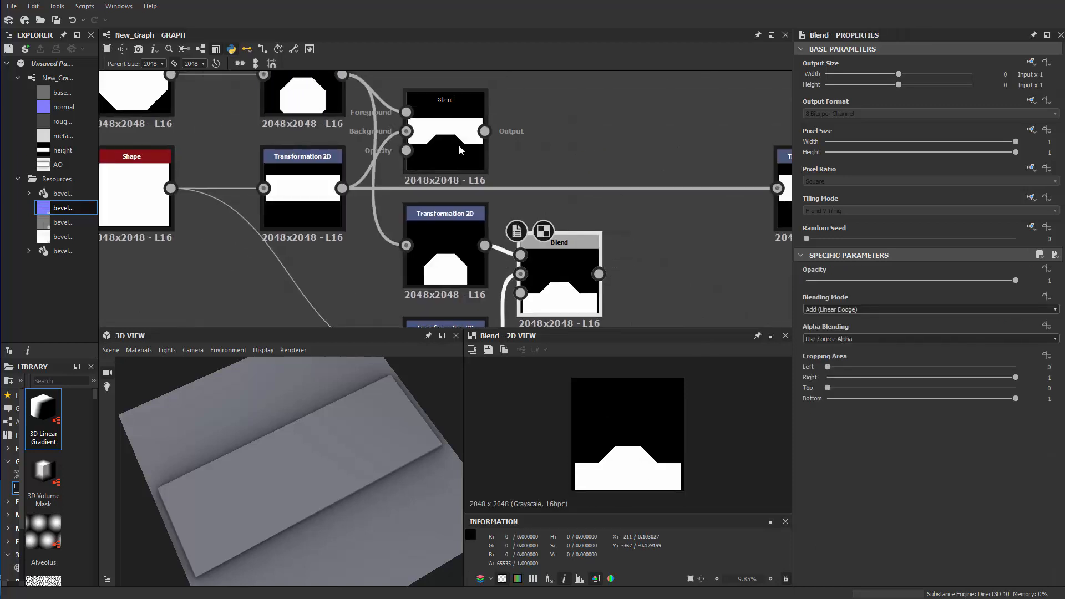
drag(476, 149, 611, 152)
middle_drag(680, 146, 630, 150)
Add a third Blend node with the upper Blend as foreground and the lower Blend as background, and feed it into the final Transformation 2D
key(space)
text(b)
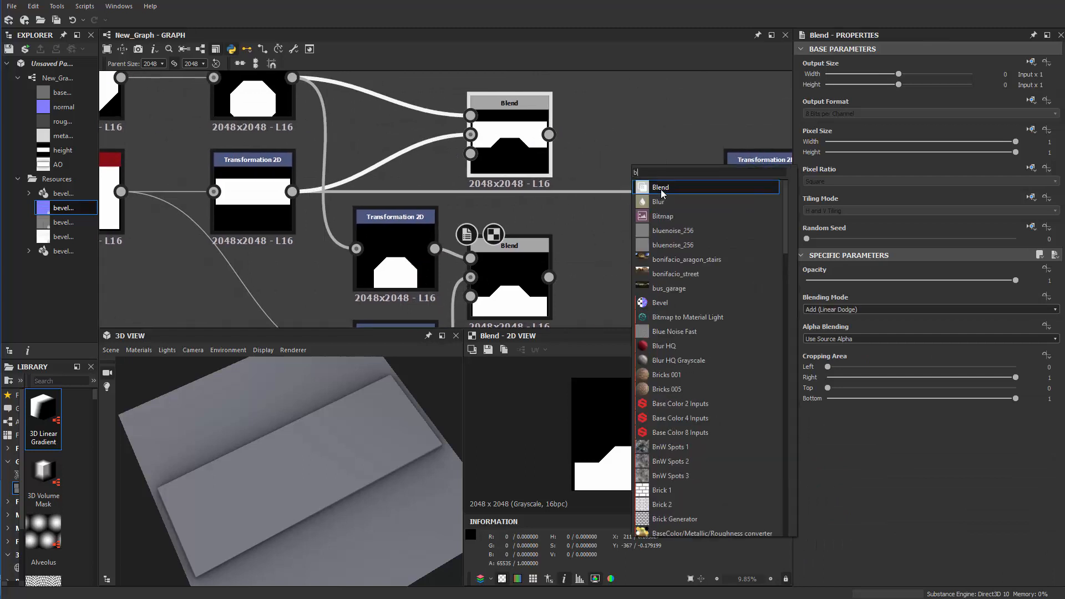
click(661, 188)
drag(612, 136, 549, 277)
drag(548, 135, 612, 116)
drag(632, 126, 734, 205)
scroll(452, 202, down, 3)
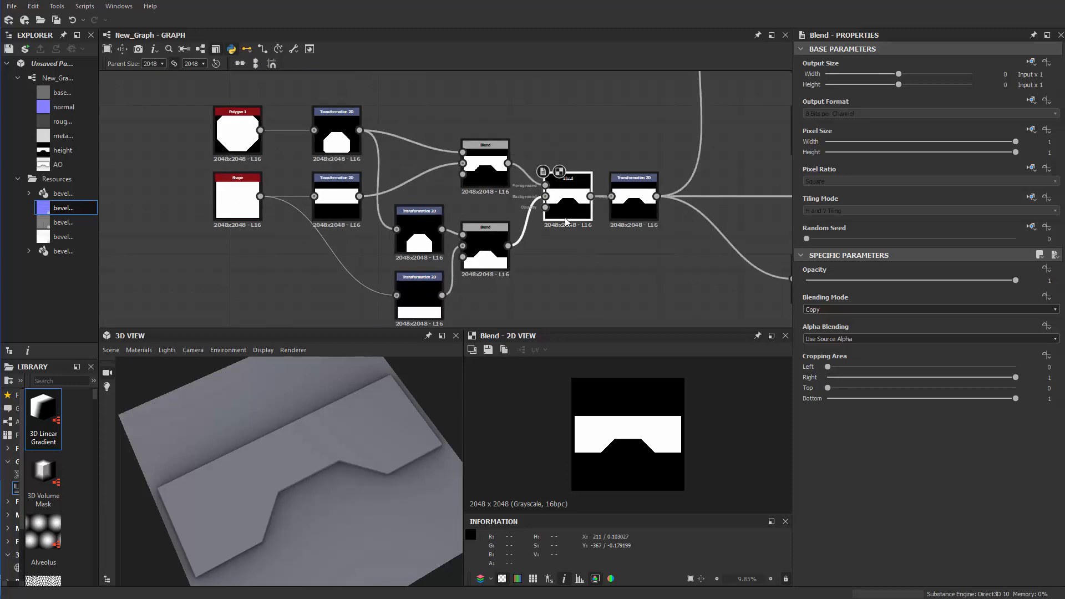
Display the graph links as right-angled lines and spread the shape-building nodes away from the final Transformation 2D node
middle_drag(435, 101, 515, 89)
click(263, 51)
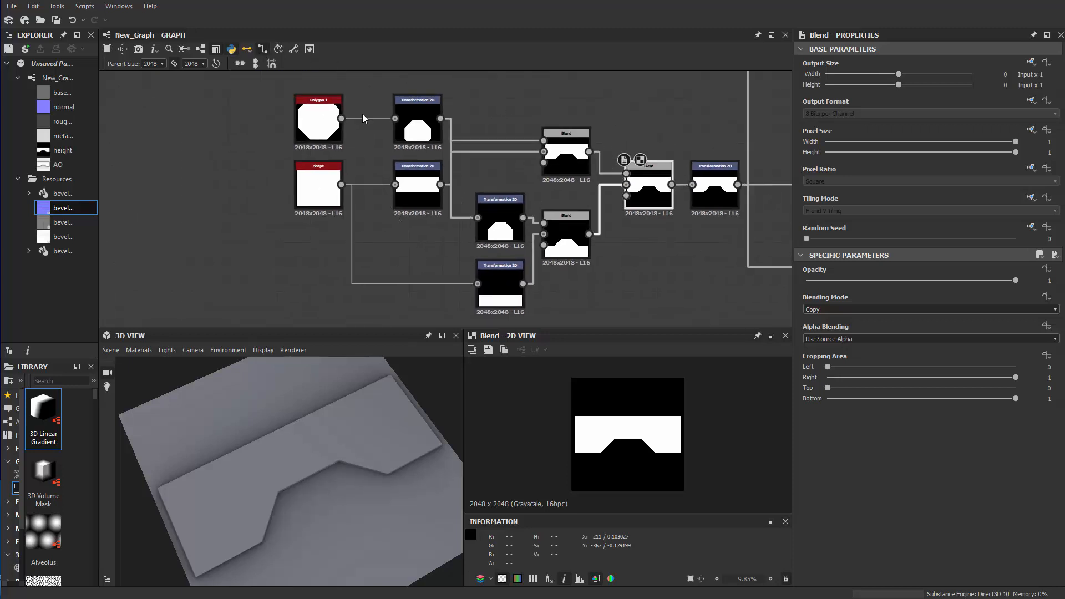
scroll(441, 221, down, 1)
middle_drag(382, 229, 276, 236)
drag(552, 218, 545, 218)
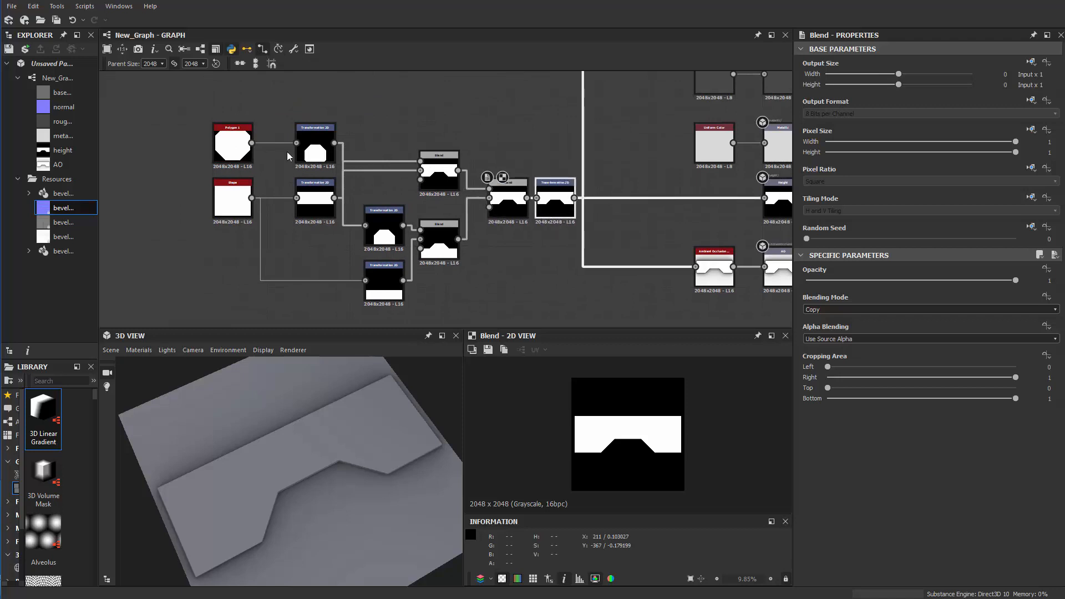
drag(145, 108, 547, 295)
drag(542, 216, 637, 211)
click(515, 218)
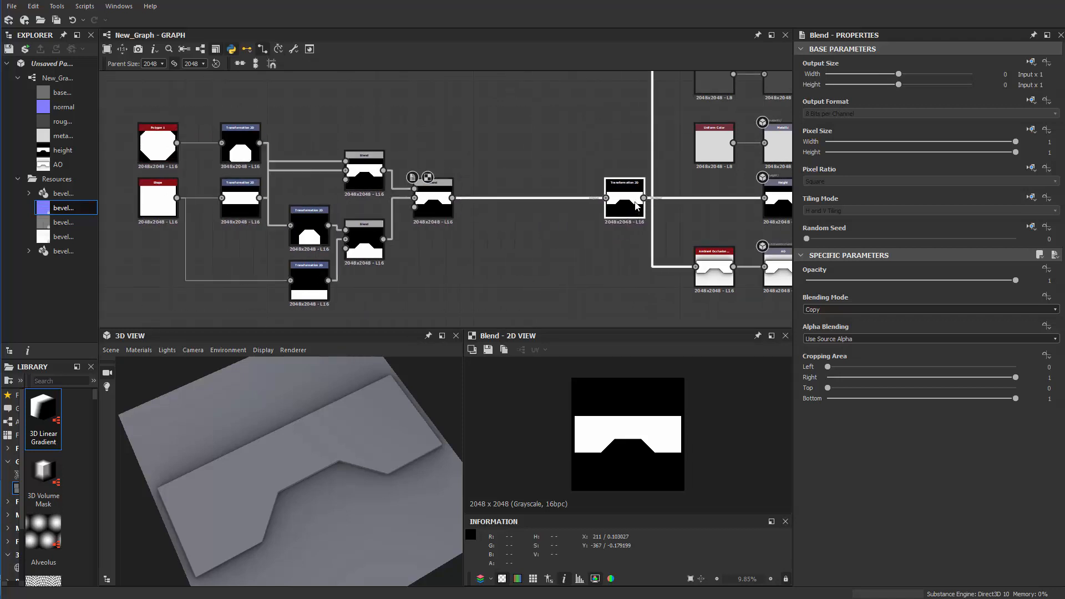
Set the third Blend node's blending mode to Add (Linear Dodge) so both interlocking pieces are combined
scroll(431, 234, up, 2)
middle_drag(432, 234, 463, 227)
click(446, 186)
click(814, 309)
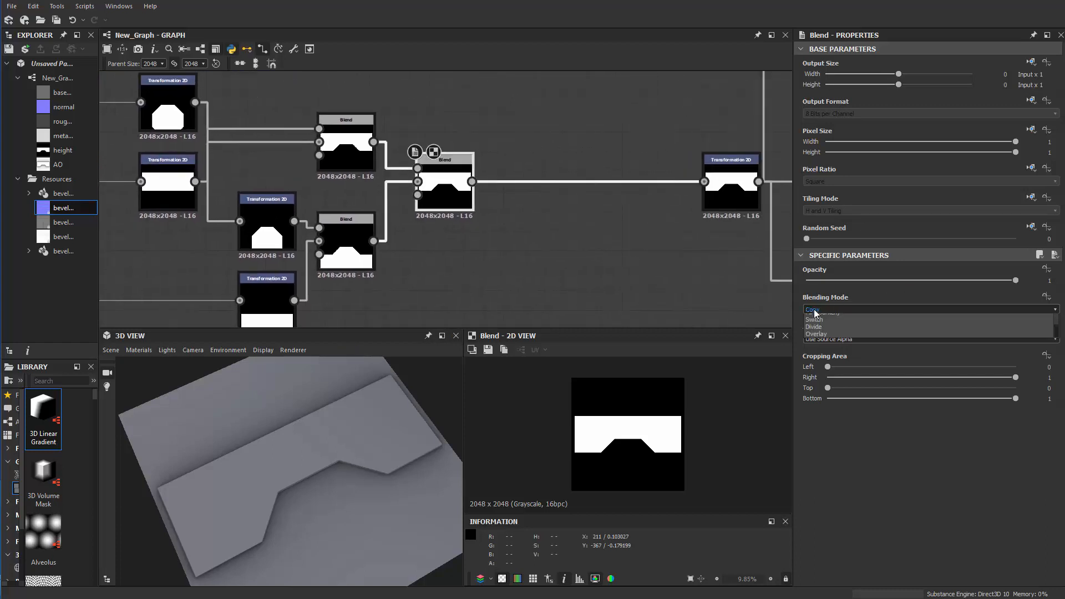
click(820, 322)
scroll(475, 226, up, 3)
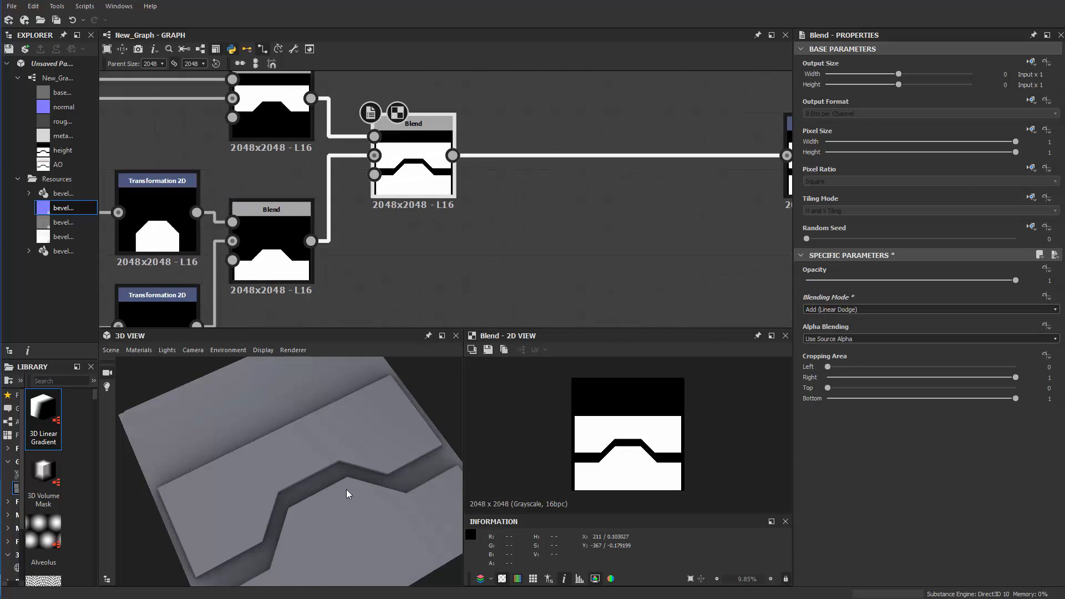
Add a Transformation 2D node below the third Blend and feed the lower Blend's output into it
middle_drag(384, 286, 556, 274)
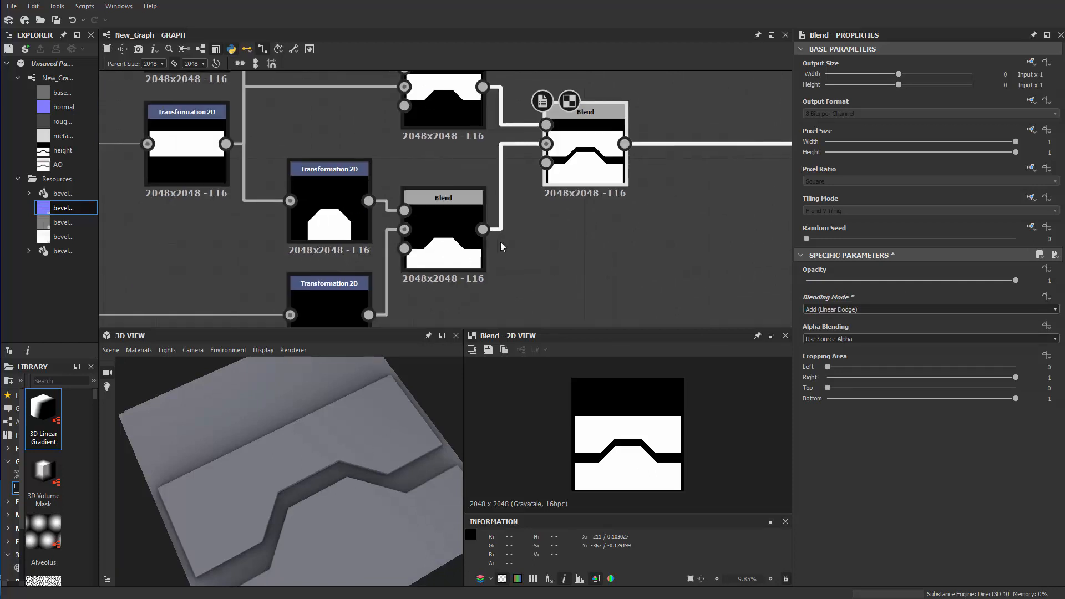
key(space)
text(t)
click(550, 276)
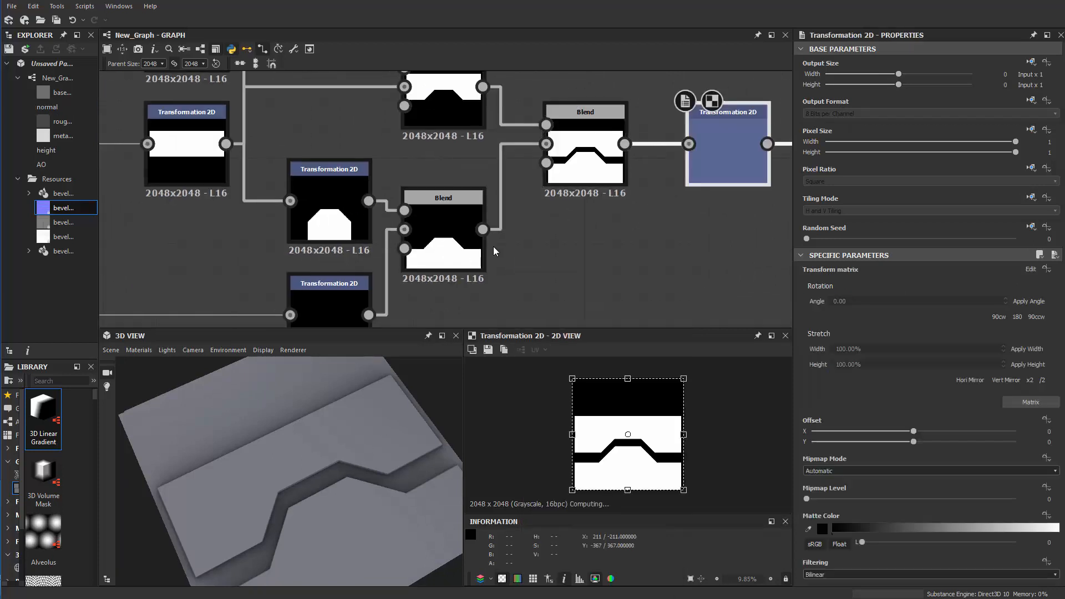
drag(733, 158, 603, 271)
drag(482, 229, 559, 258)
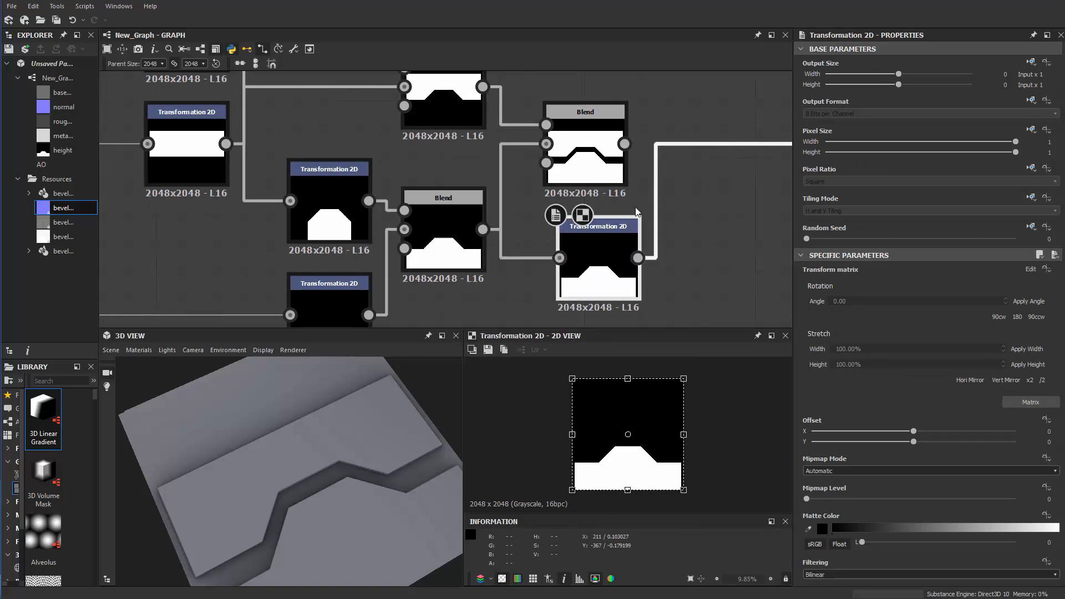
Route the new Transformation 2D into the third Blend's background, reconnect that Blend to the final Transformation 2D, and move it between them
middle_drag(633, 187, 498, 222)
drag(489, 178, 643, 201)
scroll(644, 200, down, 3)
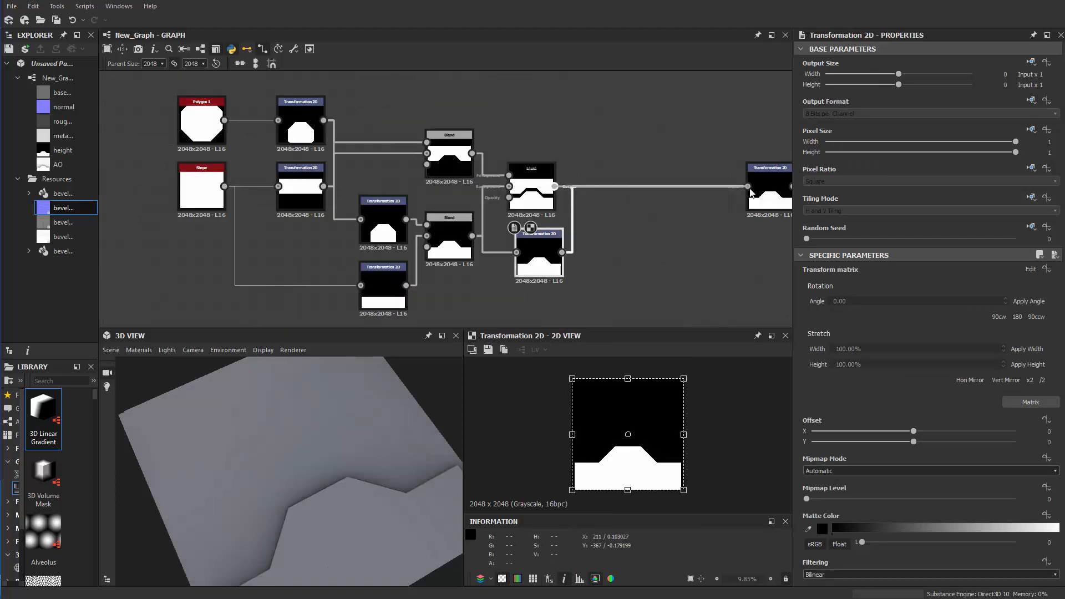
drag(750, 193, 748, 187)
drag(524, 210, 637, 198)
Try to stretch and shift the lower piece's transform frame towards the notched bar, and undo the changes
click(548, 266)
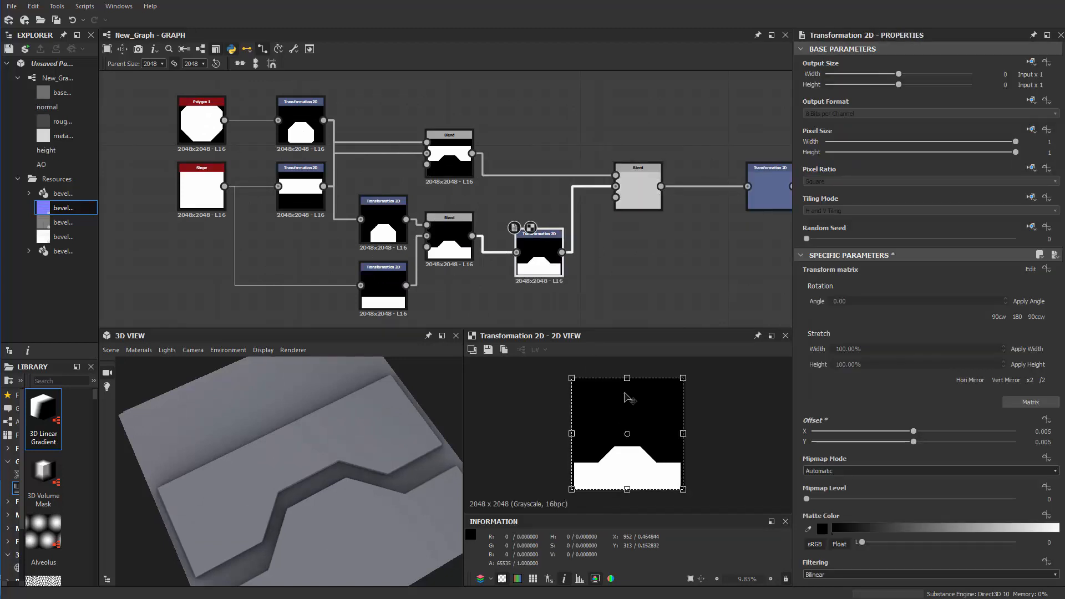
drag(627, 379, 630, 361)
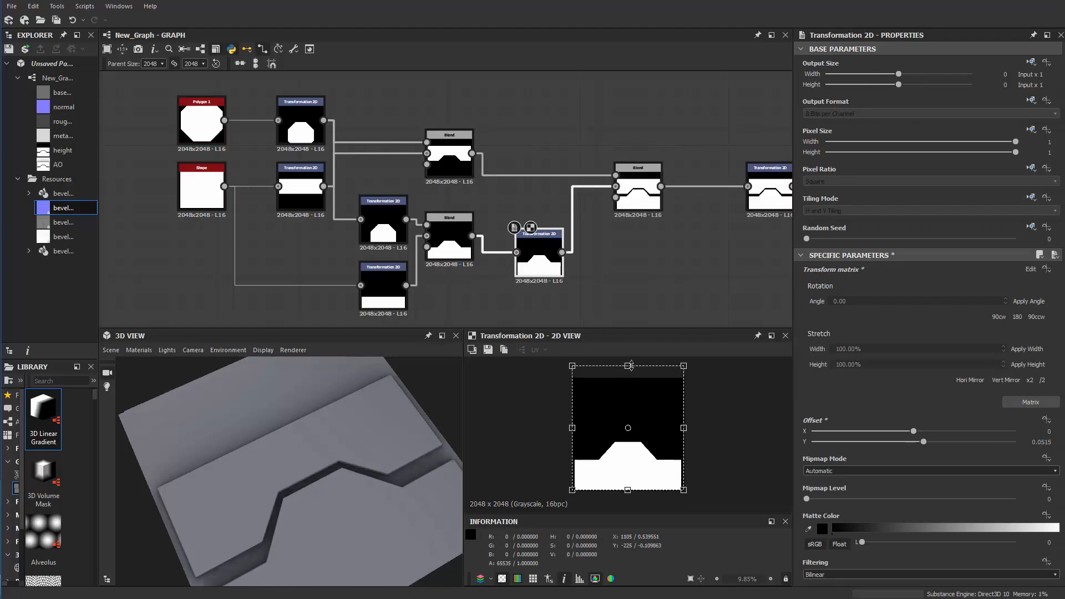
drag(340, 488, 331, 519)
key(ctrl+z)
key(ctrl+z)
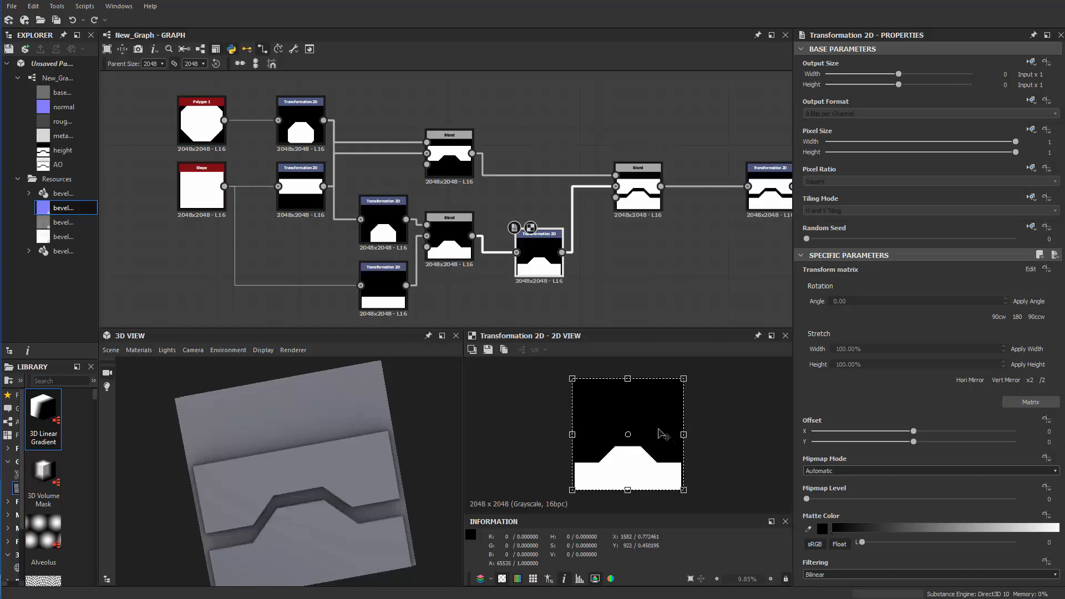
drag(651, 473, 657, 470)
key(ctrl+z)
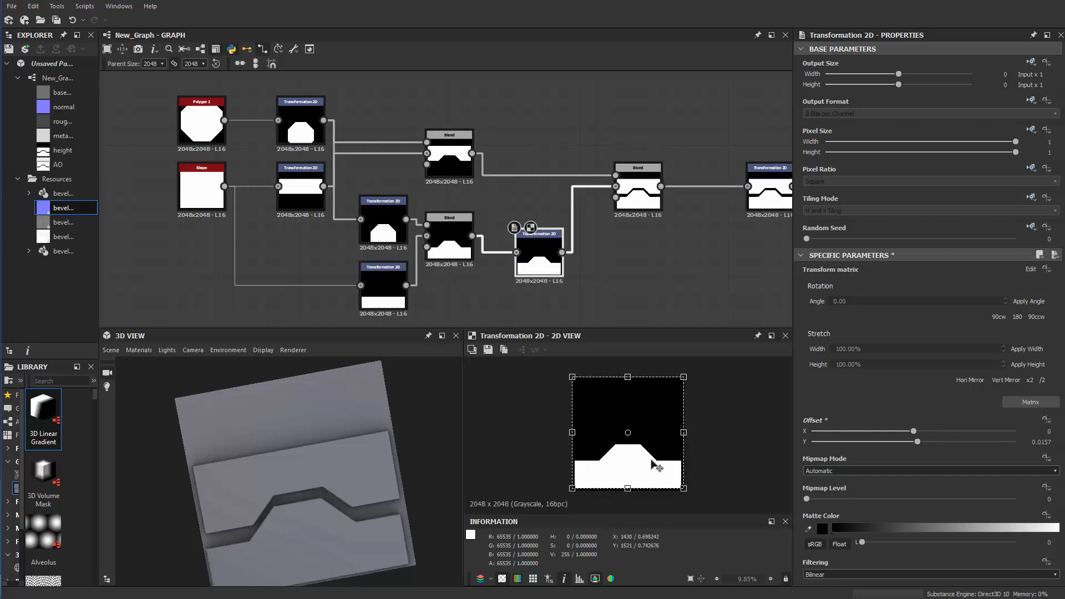
Set the lower piece's Y offset to 0.04 to narrow the gap between the two interlocking pieces
drag(913, 441, 923, 436)
scroll(581, 269, down, 2)
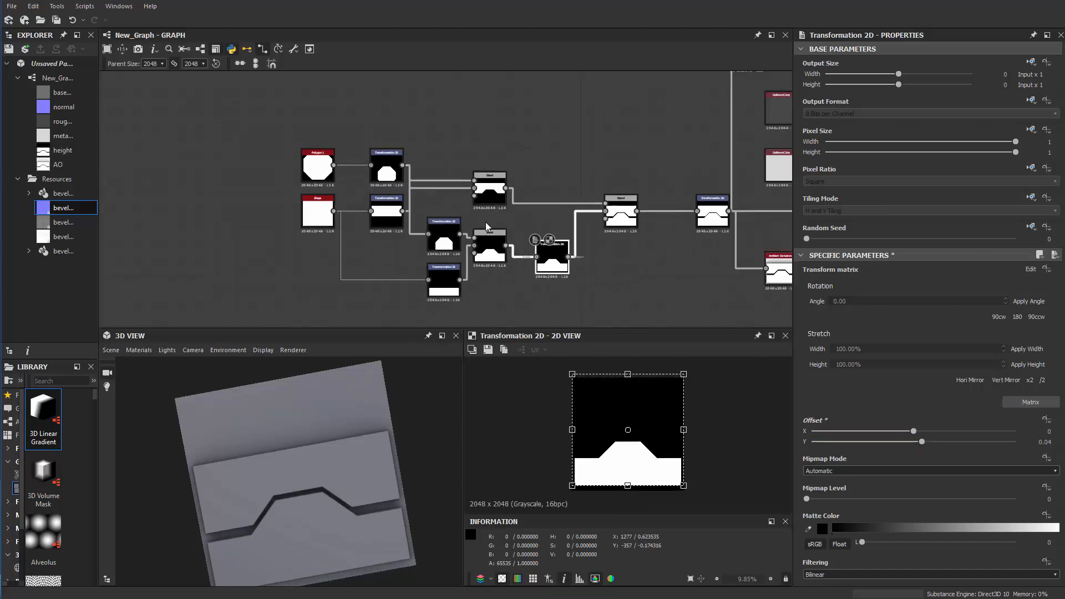
middle_drag(491, 134, 484, 158)
scroll(478, 164, up, 1)
scroll(429, 155, up, 1)
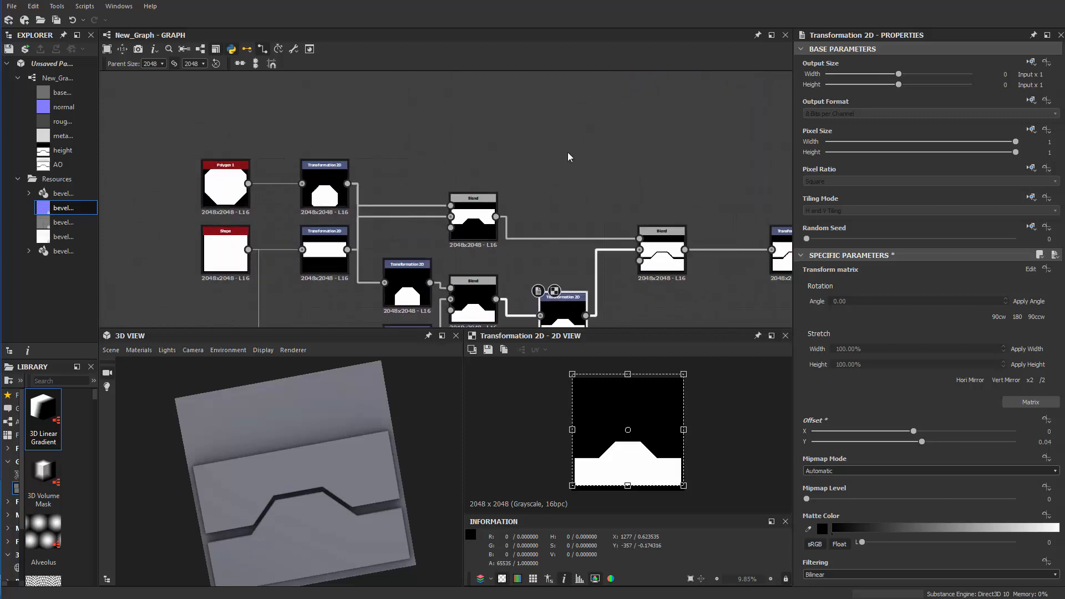
Add another square Shape node above the upper Blend and set its scale to 0.86
key(space)
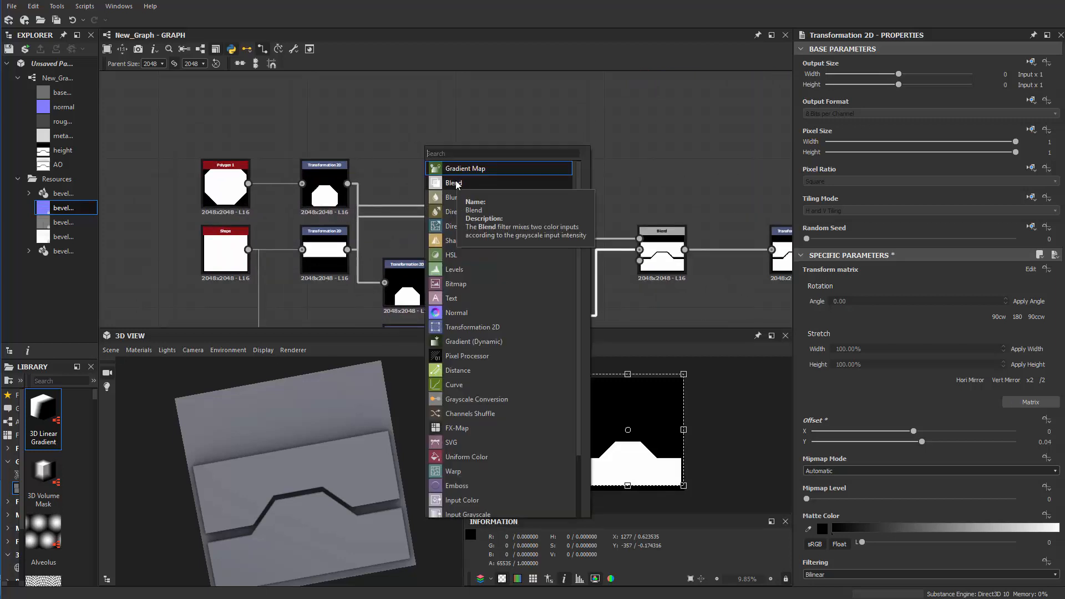
text(sha)
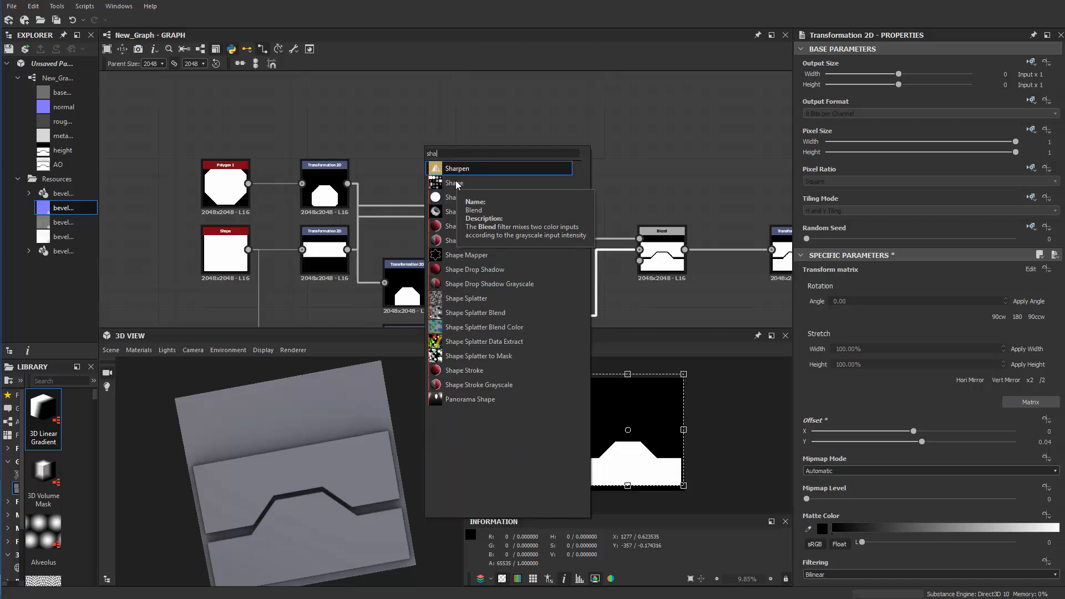
click(455, 183)
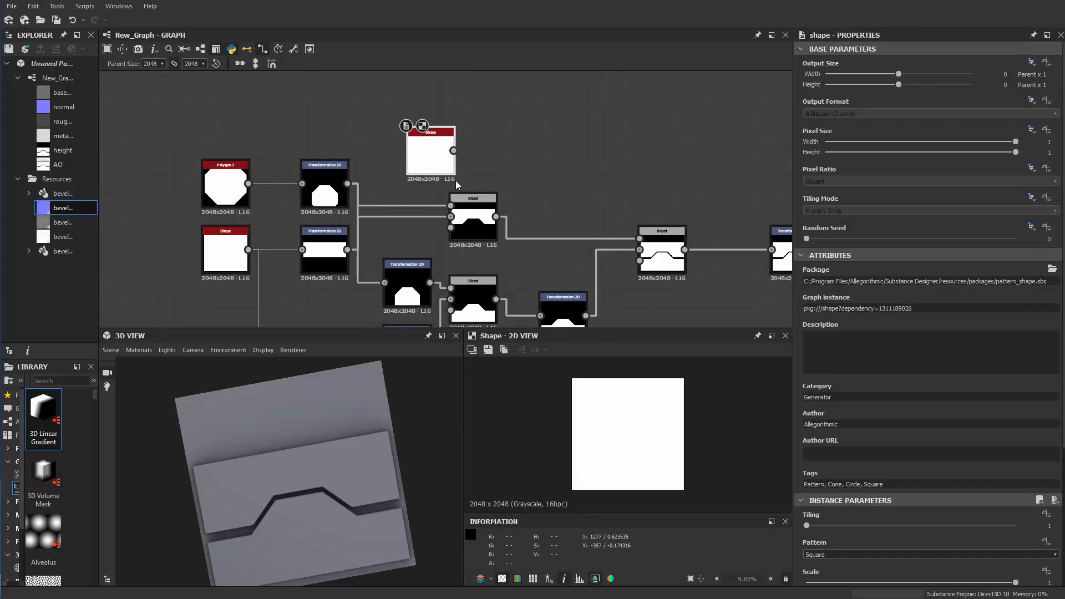
drag(440, 166, 476, 146)
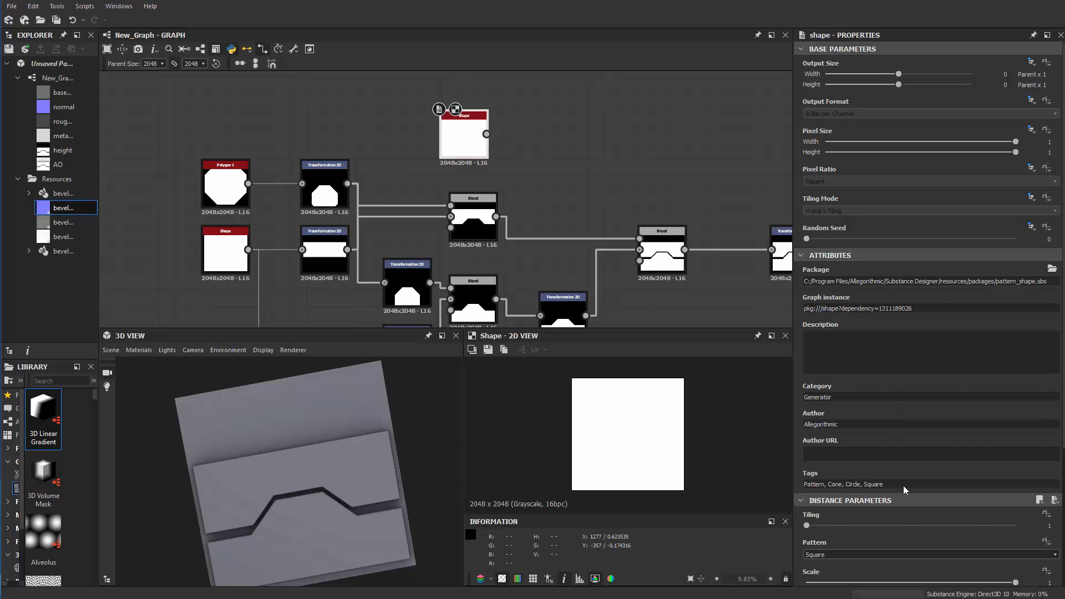
scroll(883, 542, down, 2)
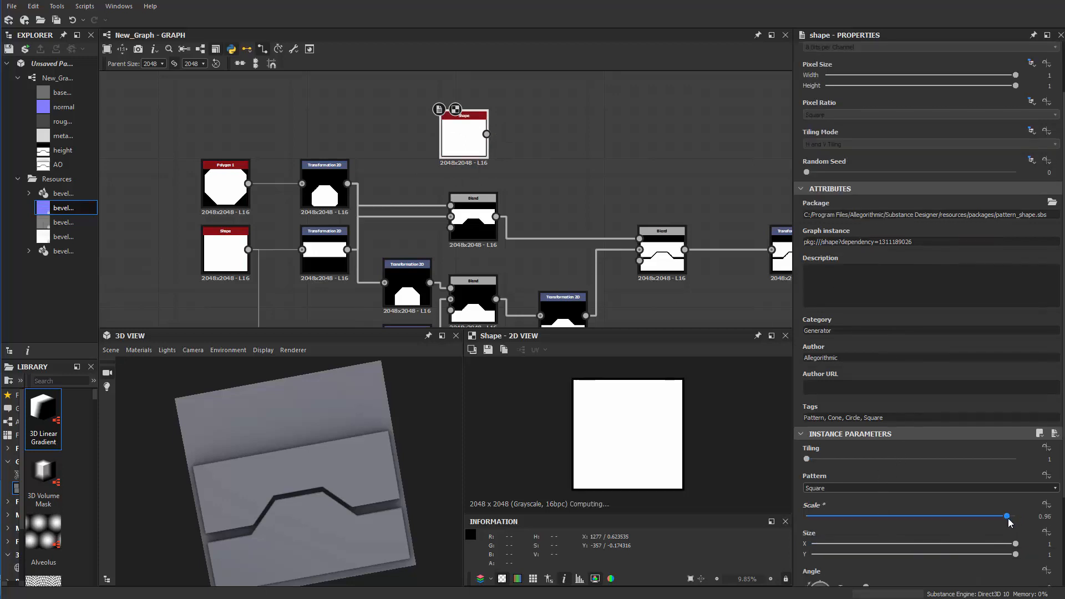
drag(1003, 520, 986, 521)
Feed the new, smaller square Shape into another Transformation 2D node
scroll(521, 189, up, 4)
key(space)
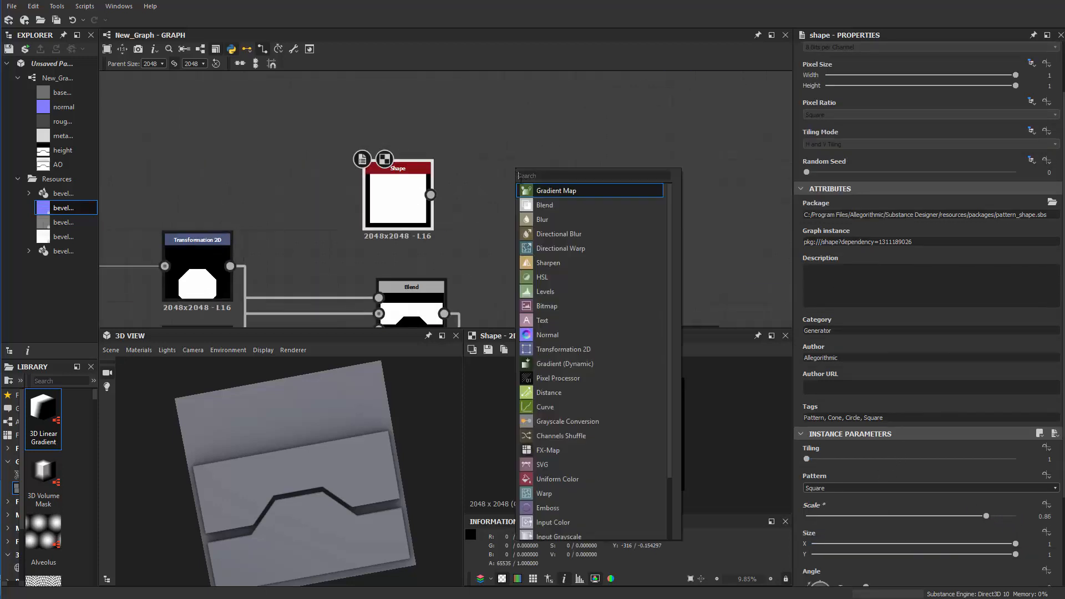
text(tr)
click(562, 195)
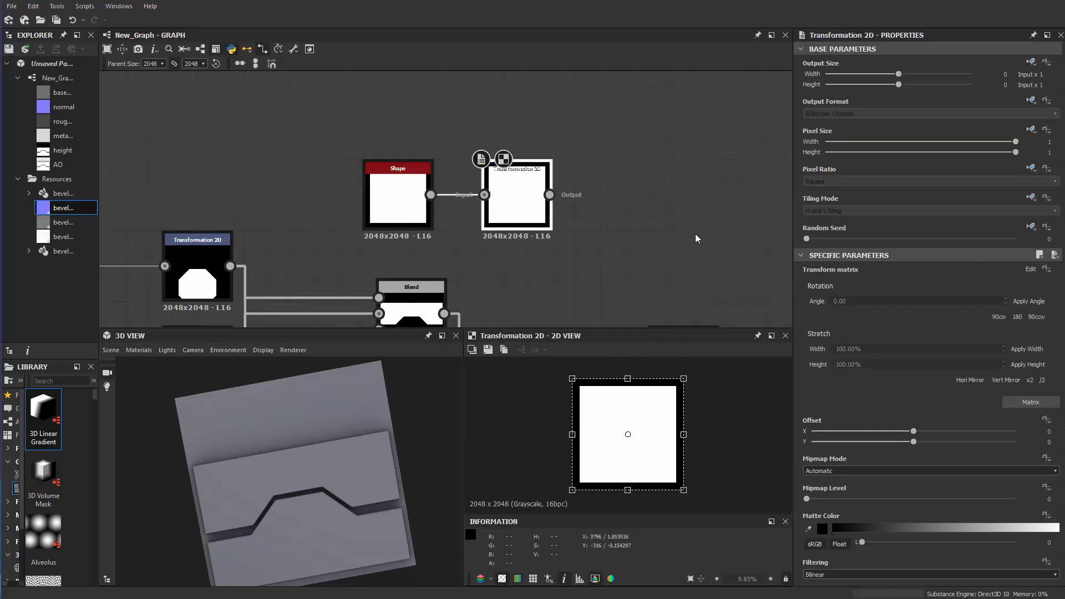
Make the new Transformation 2D's tiling mode absolute with H and V Tiling, keeping its pixel ratio relative to input
click(1045, 211)
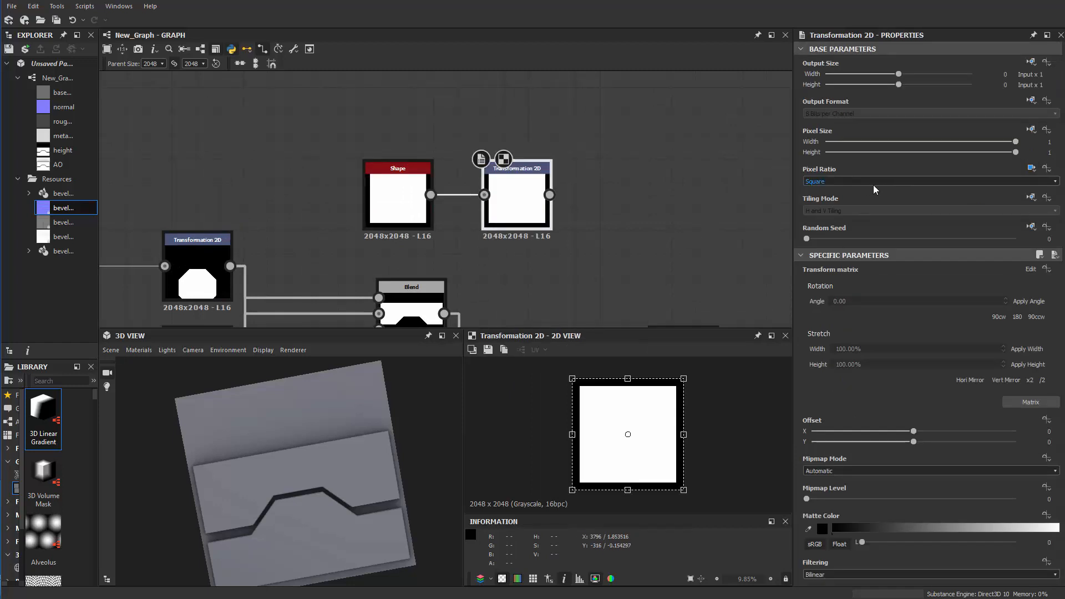
click(1045, 169)
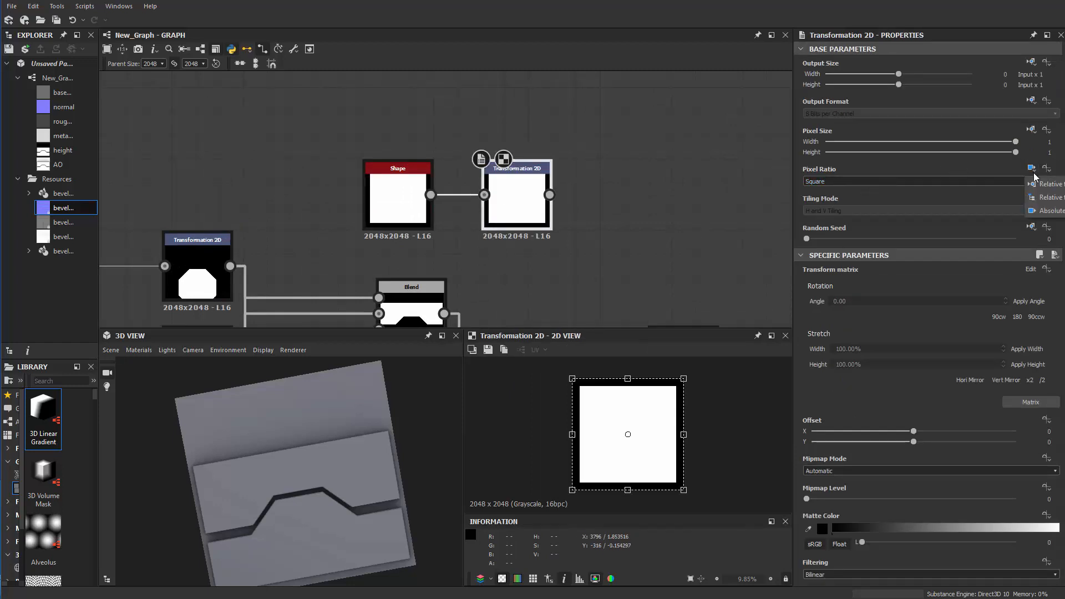
click(1041, 188)
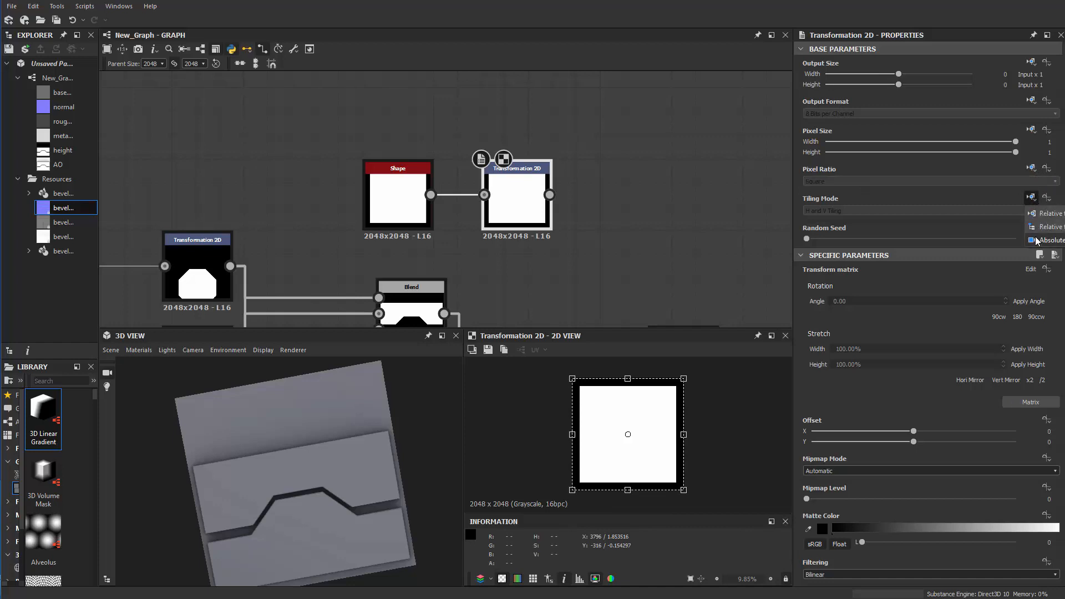
click(1036, 240)
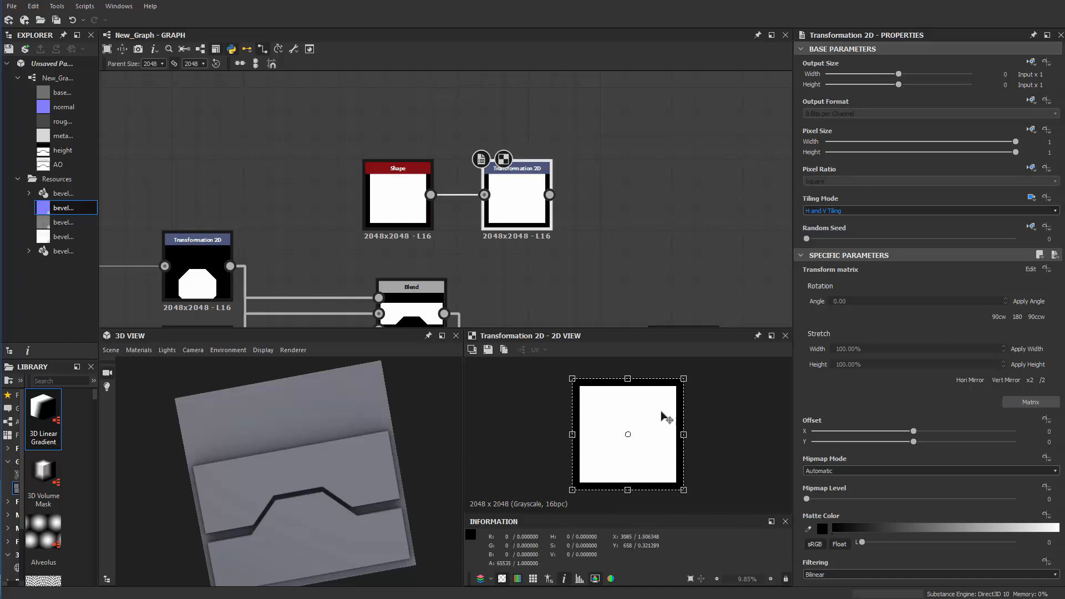
Squash the square's transform frame into a thin full-width strip at the lower edge, with offsets X 0 and Y -2.6675, so it tiles as planks
drag(625, 422, 620, 472)
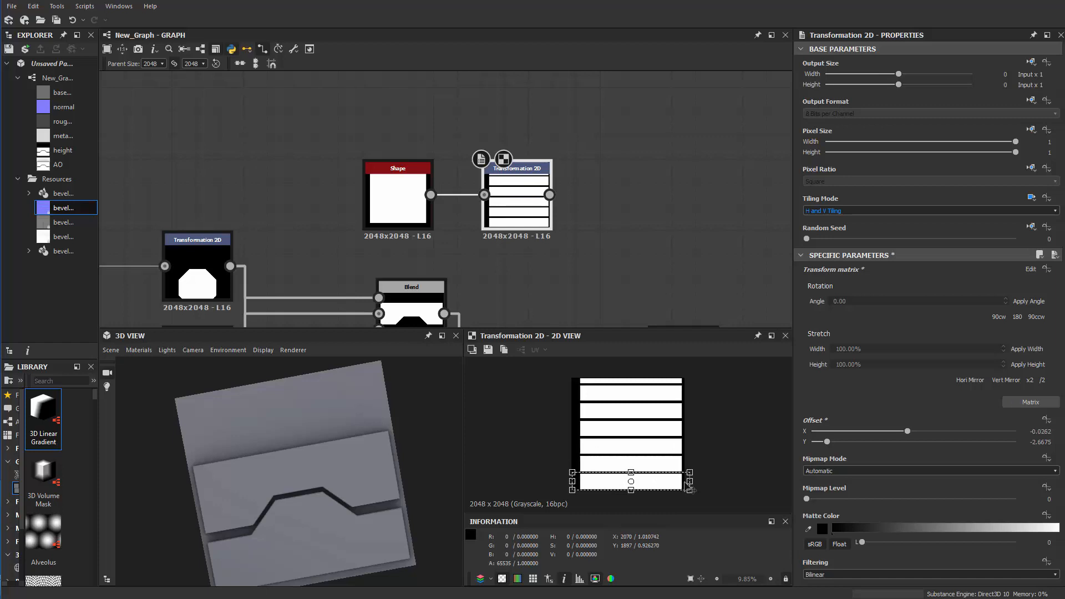
drag(690, 487, 690, 481)
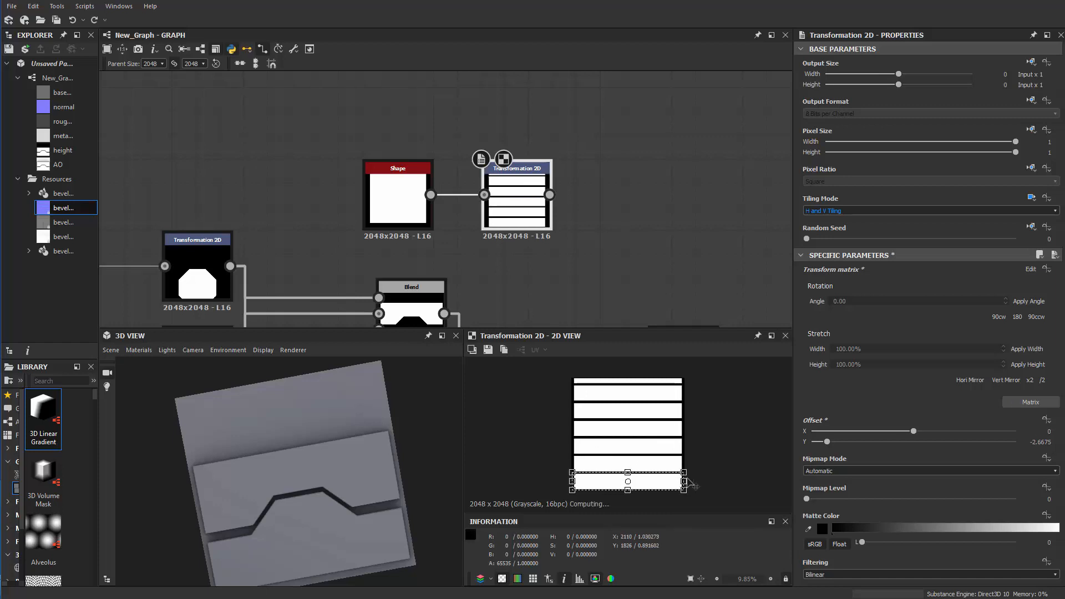
Set the smaller square Shape's scale to 0.89
middle_drag(543, 317, 550, 220)
scroll(482, 217, up, 6)
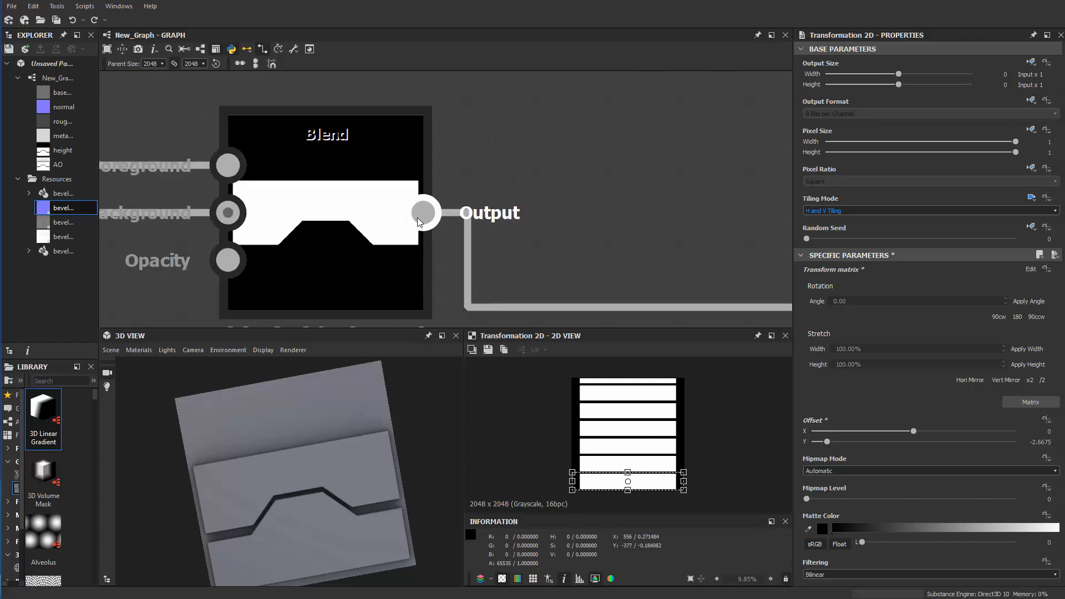
scroll(594, 142, down, 3)
middle_drag(596, 140, 675, 189)
middle_drag(528, 178, 543, 287)
click(548, 183)
scroll(847, 545, down, 2)
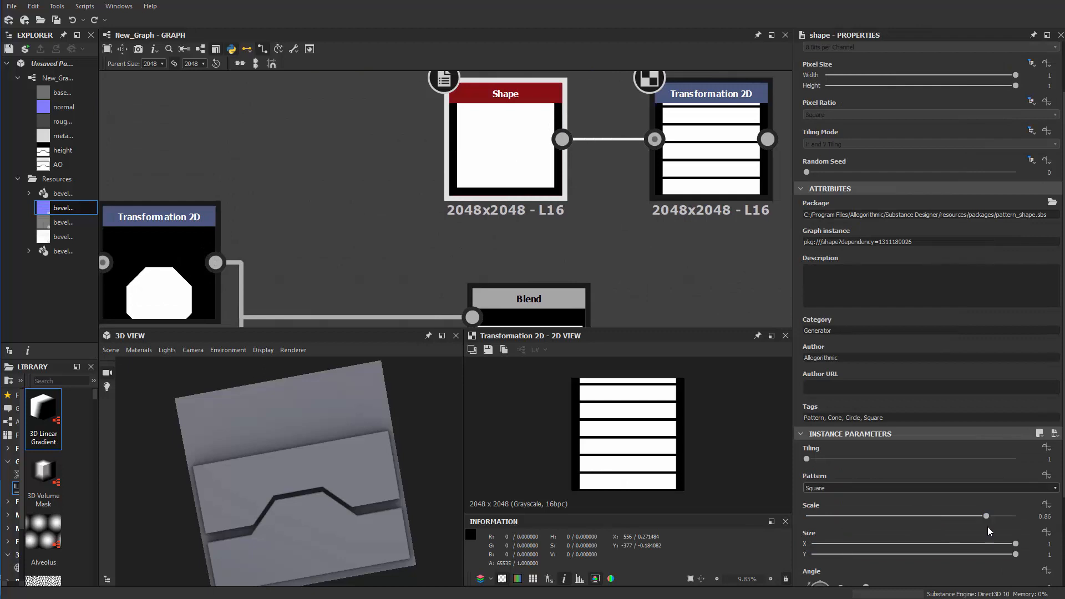
drag(986, 516, 992, 516)
Feed the plank Transformation 2D from the original square Shape and delete the duplicate Shape node
scroll(410, 252, down, 3)
middle_drag(411, 252, 501, 157)
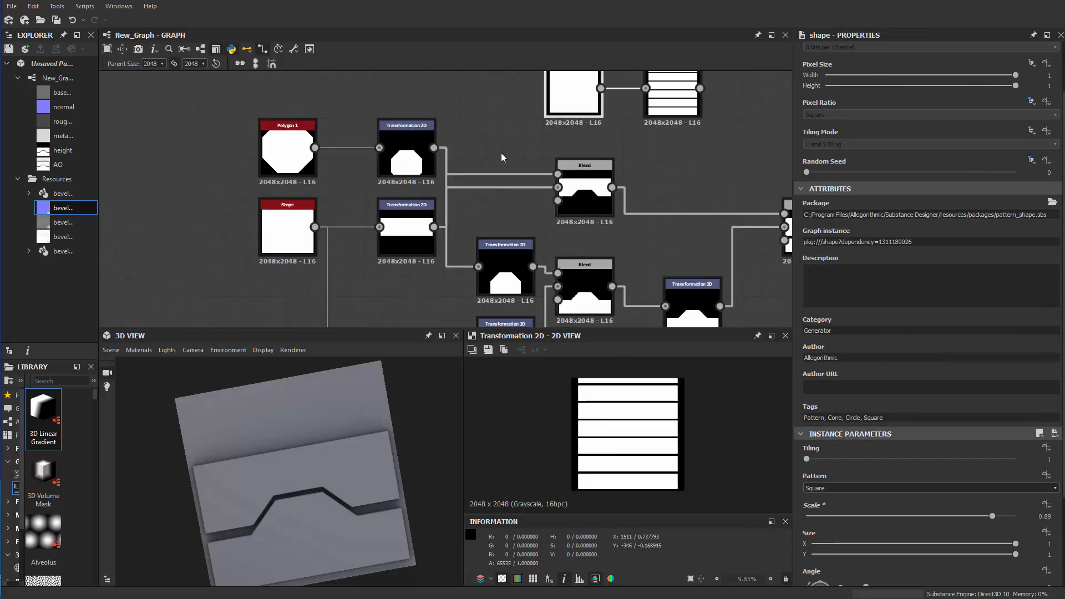
drag(619, 115, 471, 168)
drag(317, 228, 659, 100)
middle_drag(538, 147, 484, 206)
click(504, 149)
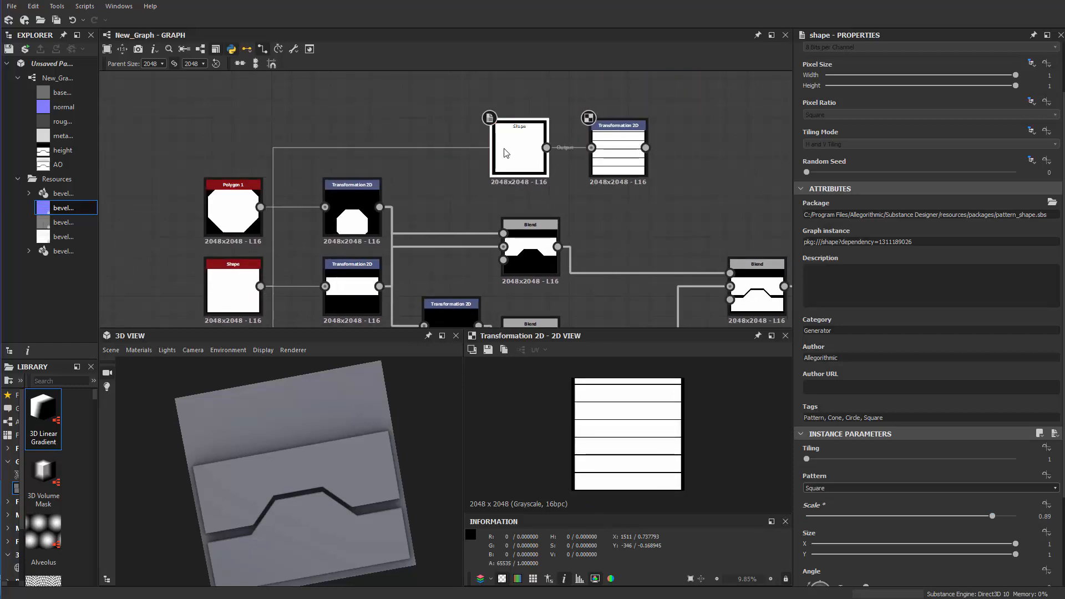
key(Delete)
drag(616, 170, 596, 170)
scroll(648, 182, up, 2)
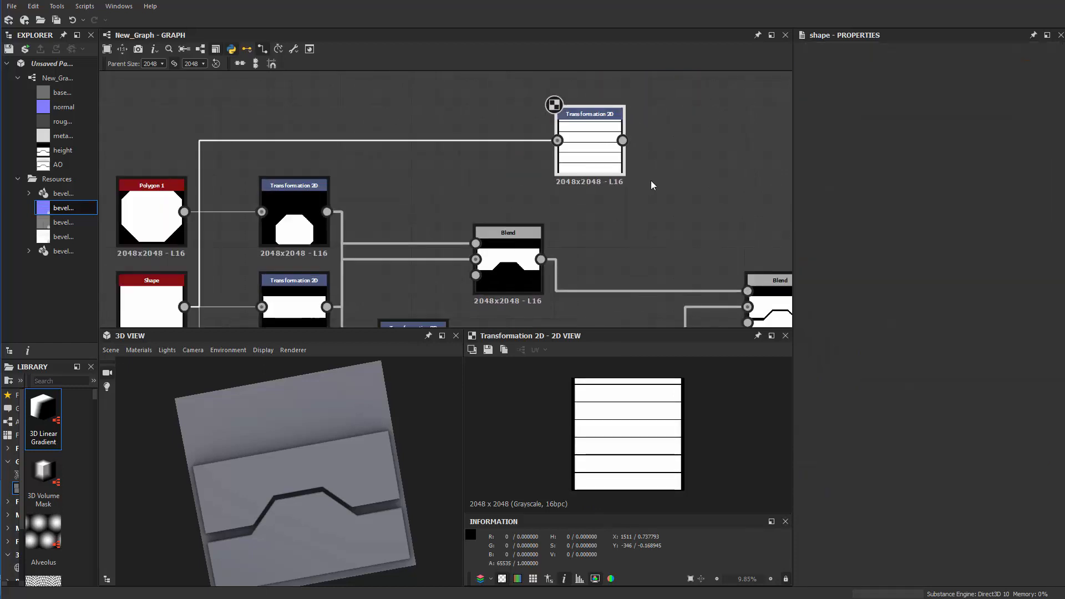
Stretch the plank strip's transform frame slightly taller, to a Y offset of -2.4804
click(583, 173)
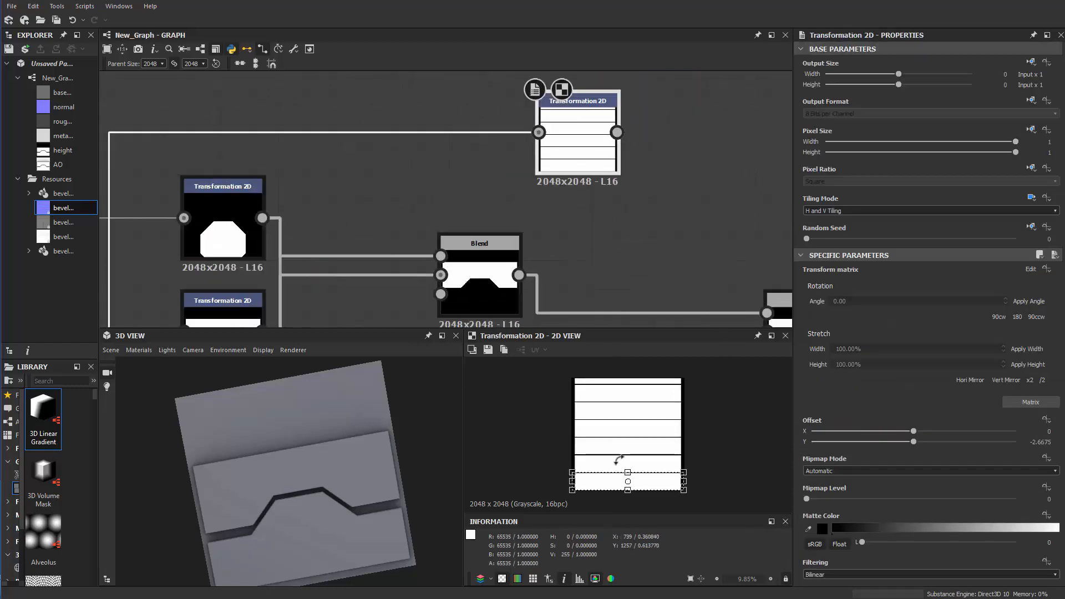
drag(627, 472, 623, 470)
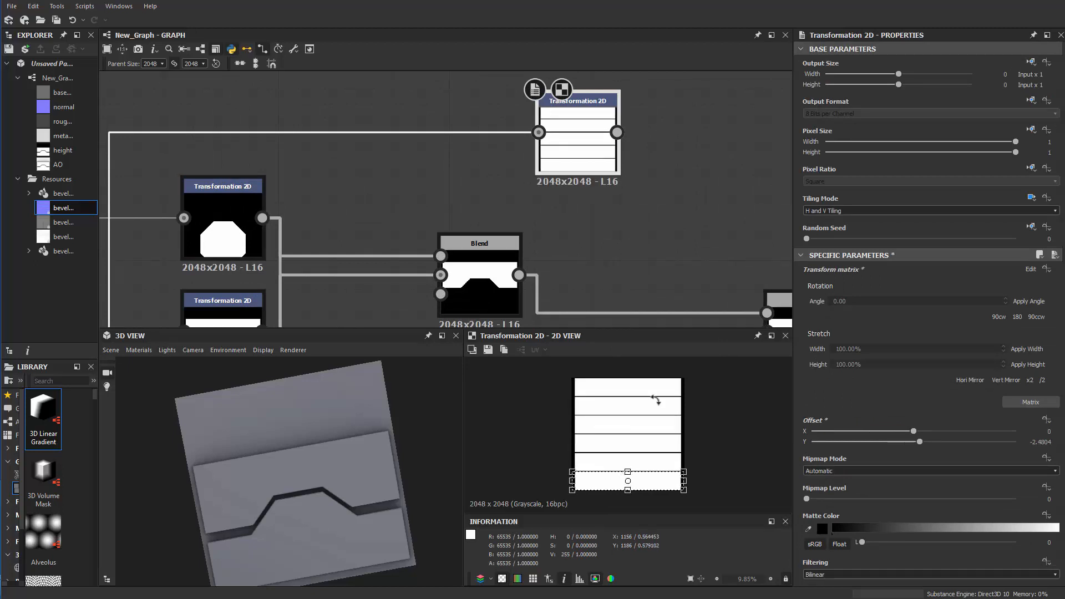
Add a second Transformation 2D node after the plank Transformation 2D and connect it to the plank output
middle_drag(617, 251, 527, 249)
scroll(570, 228, down, 1)
click(618, 168)
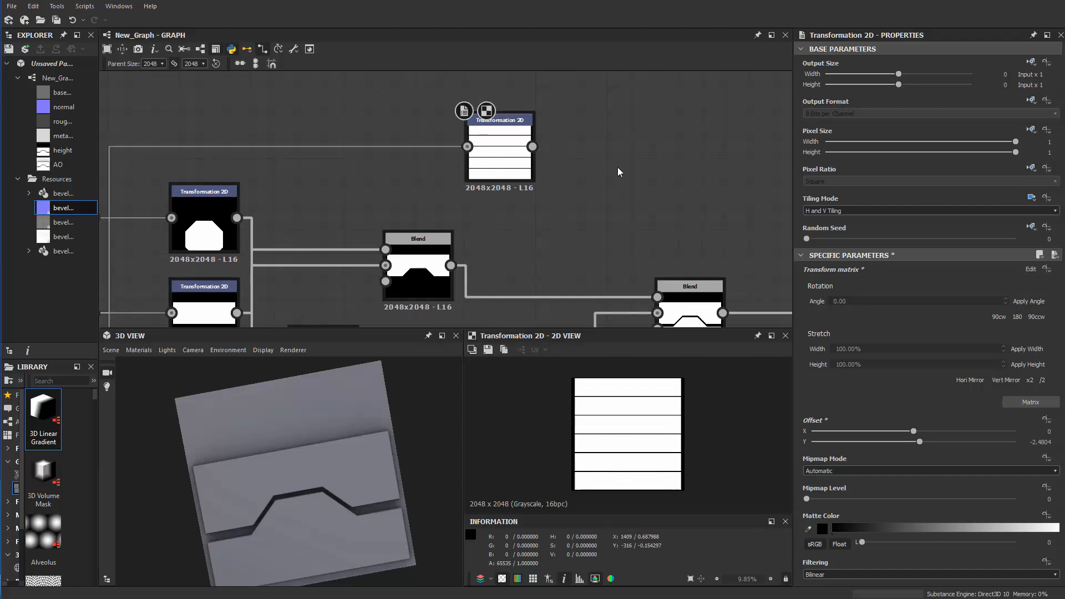
key(space)
text(t)
click(658, 203)
drag(532, 147, 591, 162)
Set the second Transformation 2D to No Tiling and squash its frame into a band along the upper edge, at Y offset 1.2435
click(1032, 170)
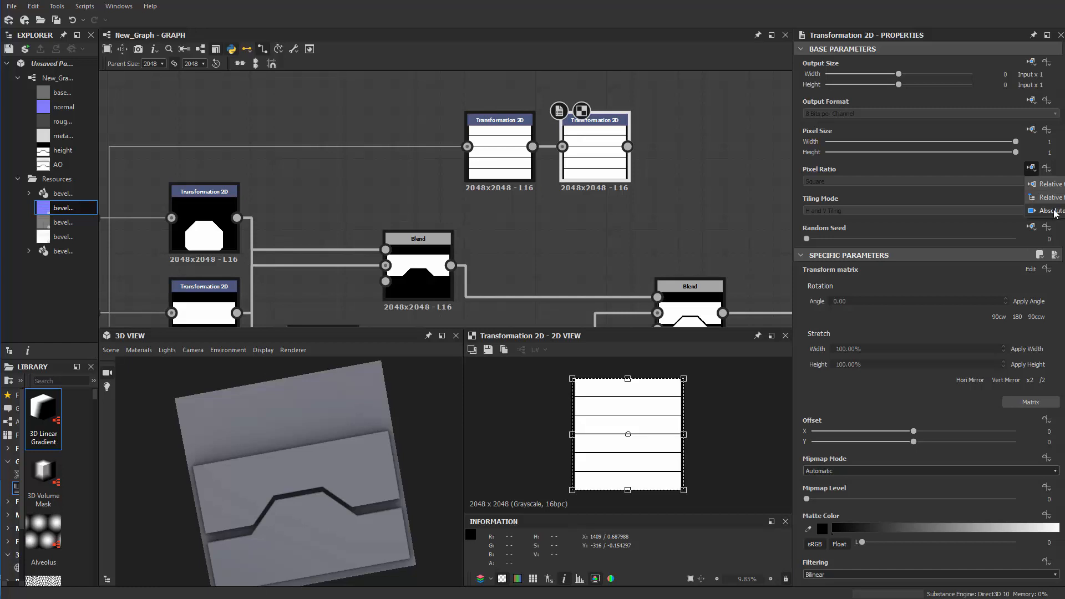
click(973, 192)
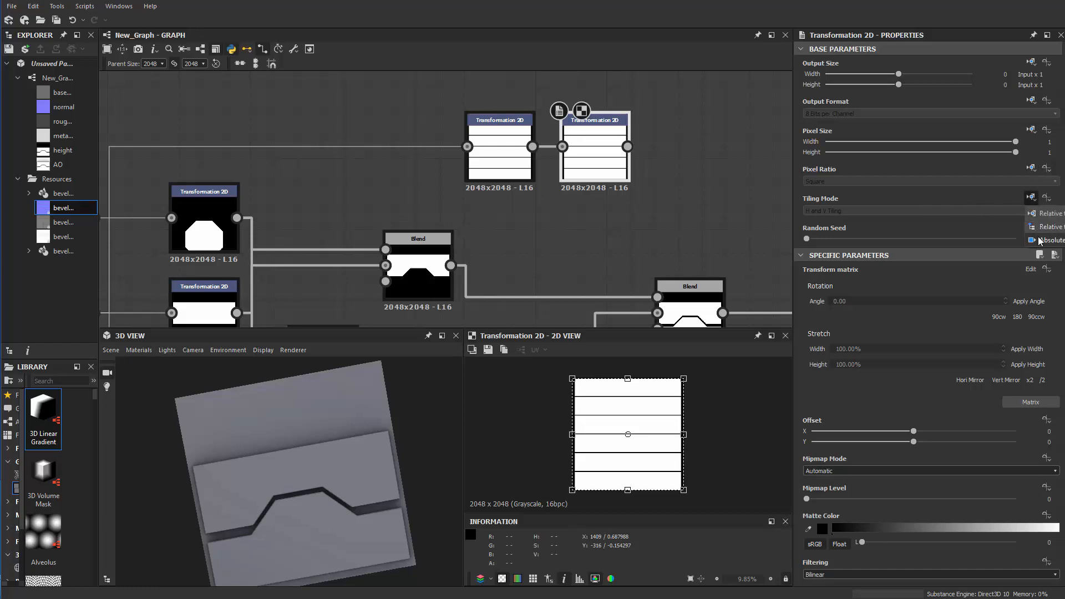
click(1040, 240)
click(831, 210)
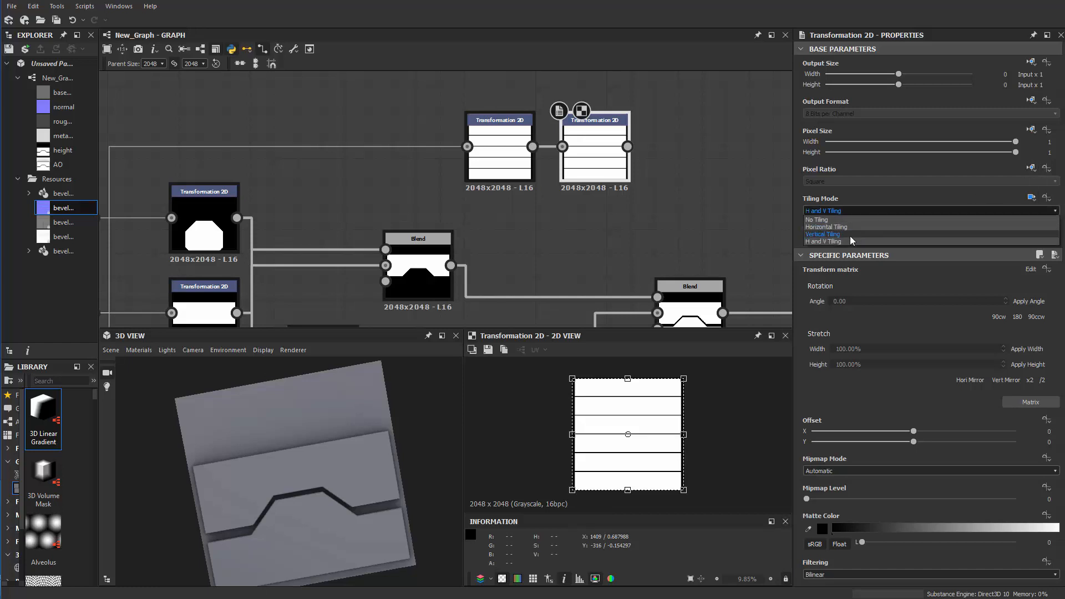
click(821, 220)
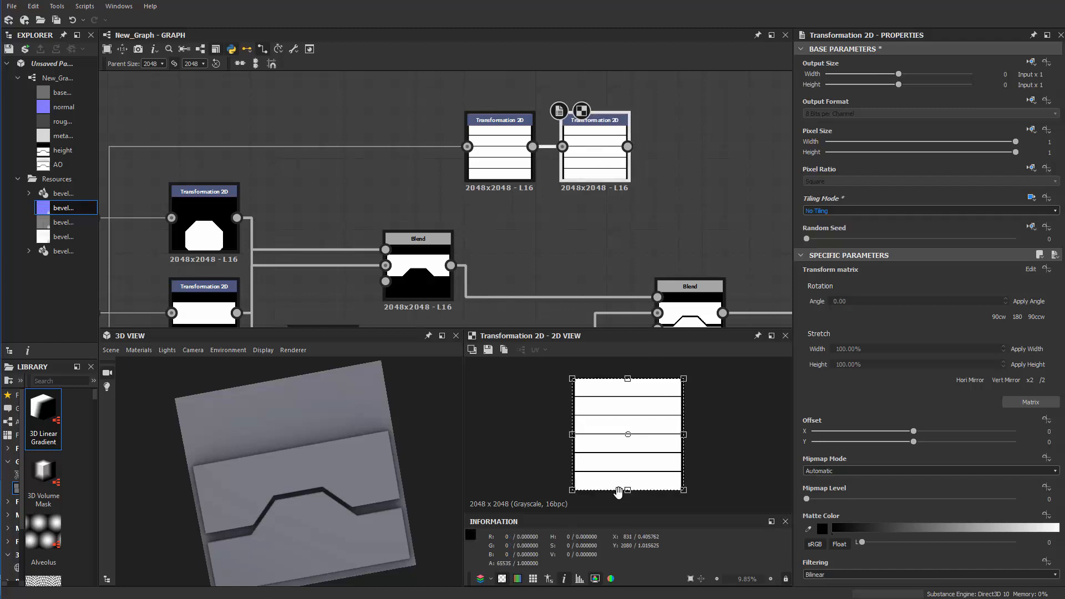
drag(627, 491, 642, 411)
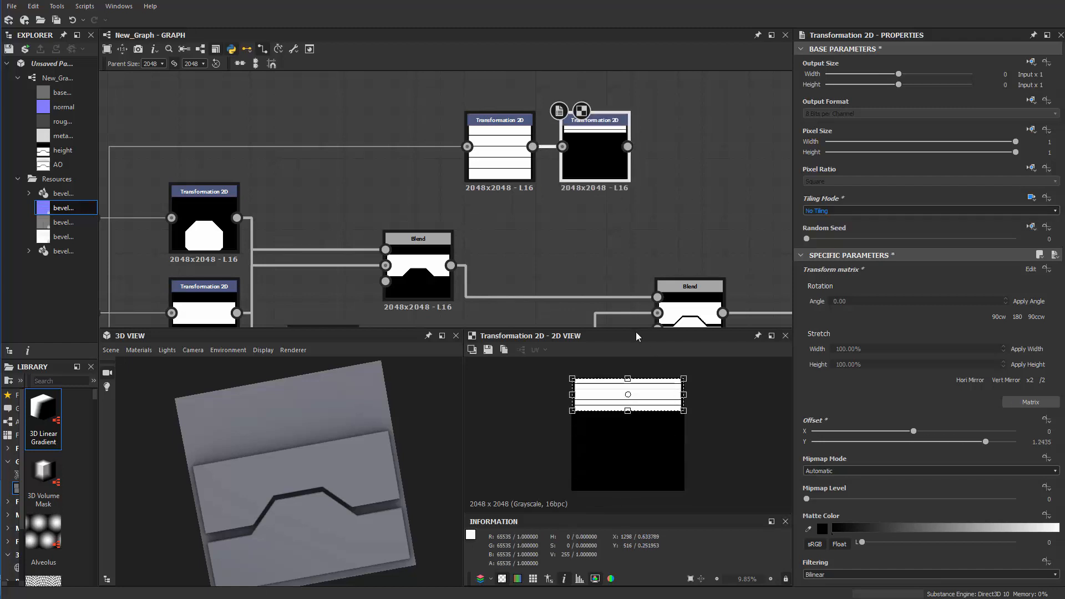
Space out the plank nodes and add a Blend with the plank band as foreground and the interlocking pieces' Blend as background
middle_drag(618, 199, 535, 209)
scroll(581, 141, up, 1)
drag(463, 144, 619, 148)
middle_drag(648, 211, 518, 182)
key(space)
text(b)
click(584, 209)
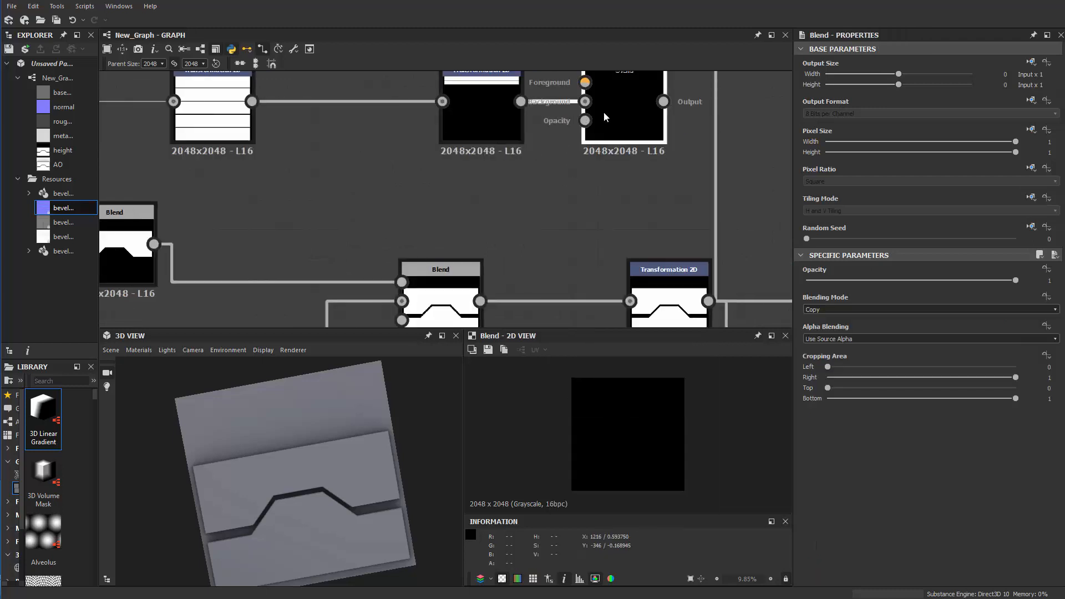
drag(605, 117, 577, 248)
drag(496, 291, 484, 300)
drag(520, 102, 530, 132)
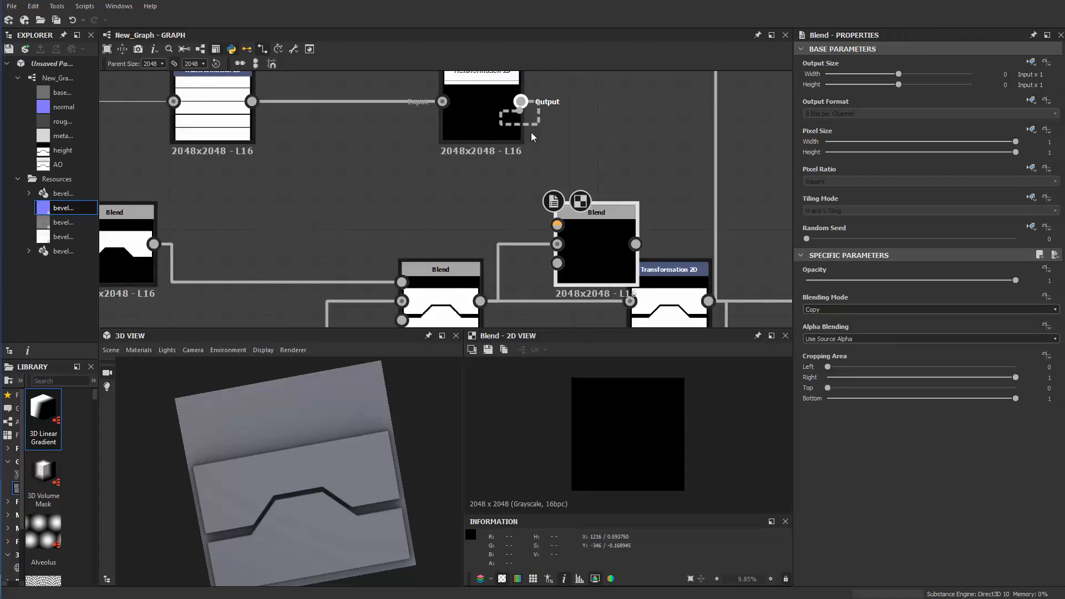
drag(559, 245, 557, 244)
scroll(535, 197, down, 2)
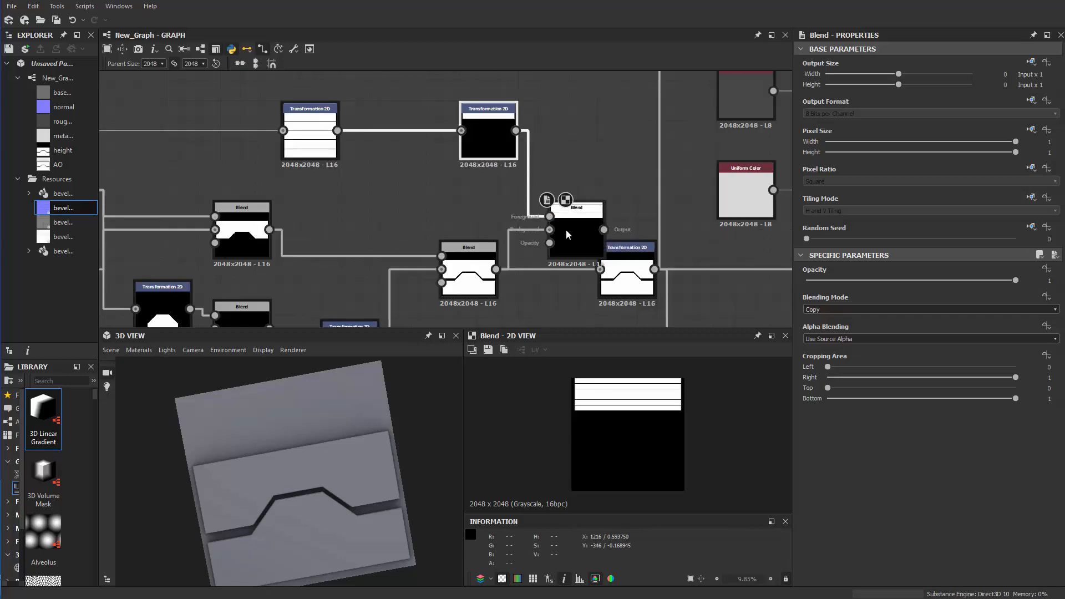
Route the new Blend into the final Transformation 2D and set its blending mode to Add (Linear Dodge)
drag(605, 270, 600, 269)
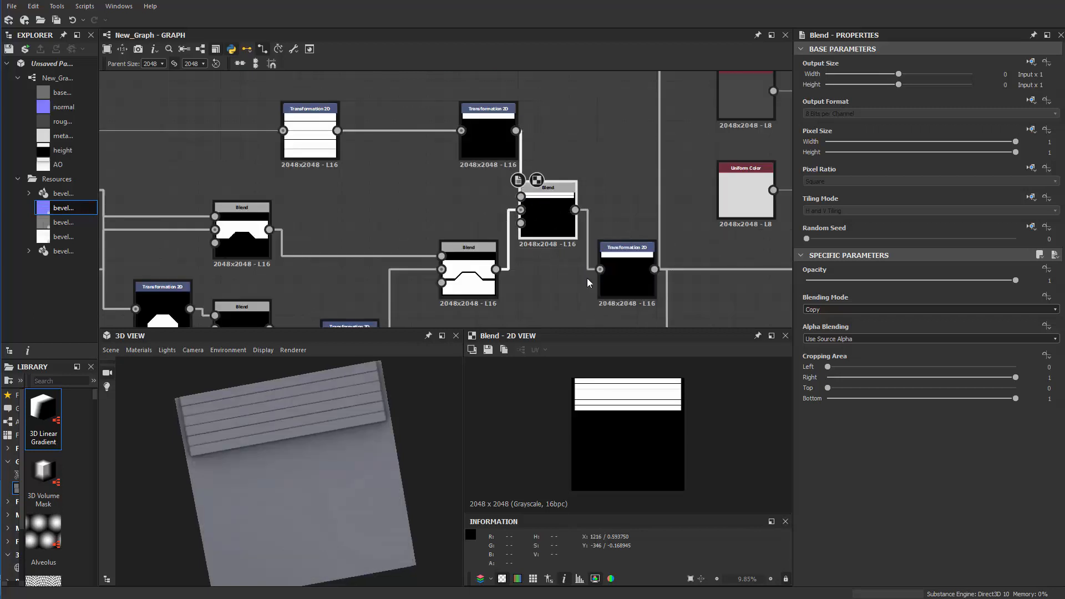
click(831, 309)
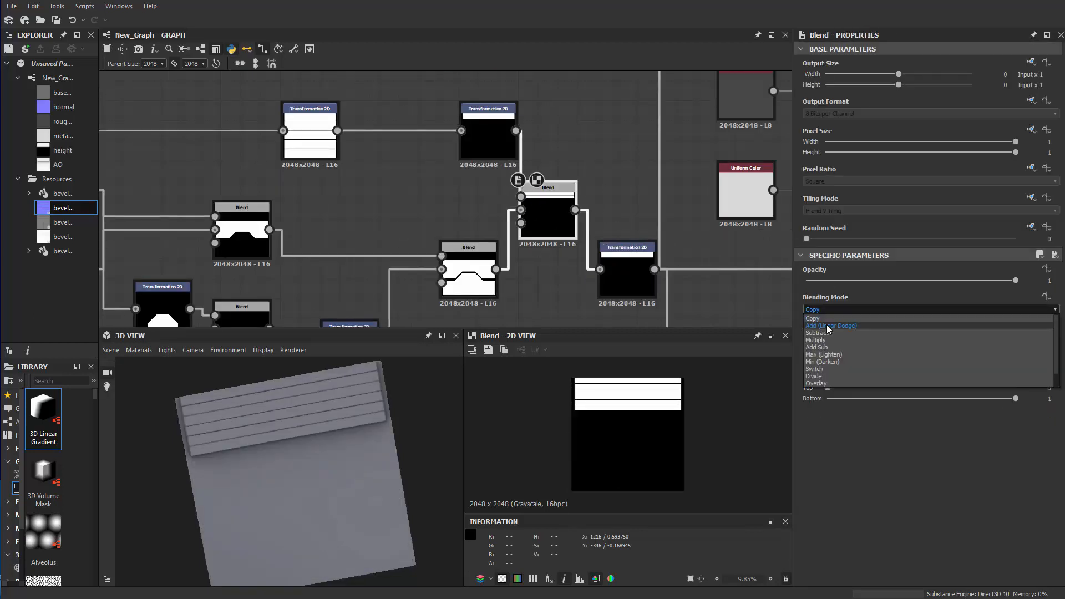
click(821, 323)
scroll(542, 284, down, 3)
scroll(542, 284, down, 2)
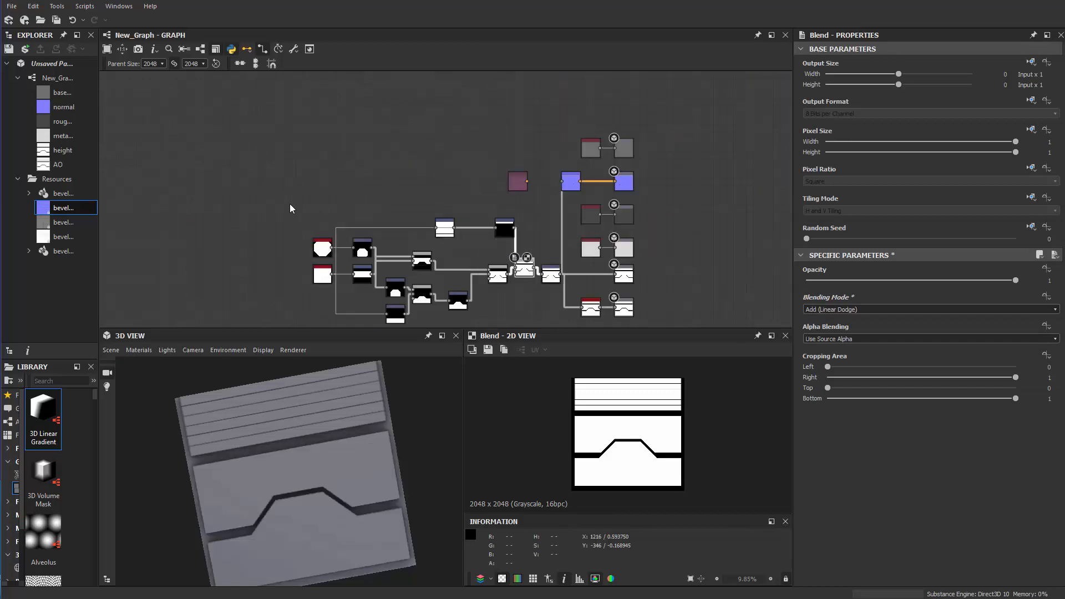
Stretch the plank band's frame down towards the notched bar, to a Y offset of 1.0316
drag(289, 204, 535, 337)
scroll(527, 286, up, 6)
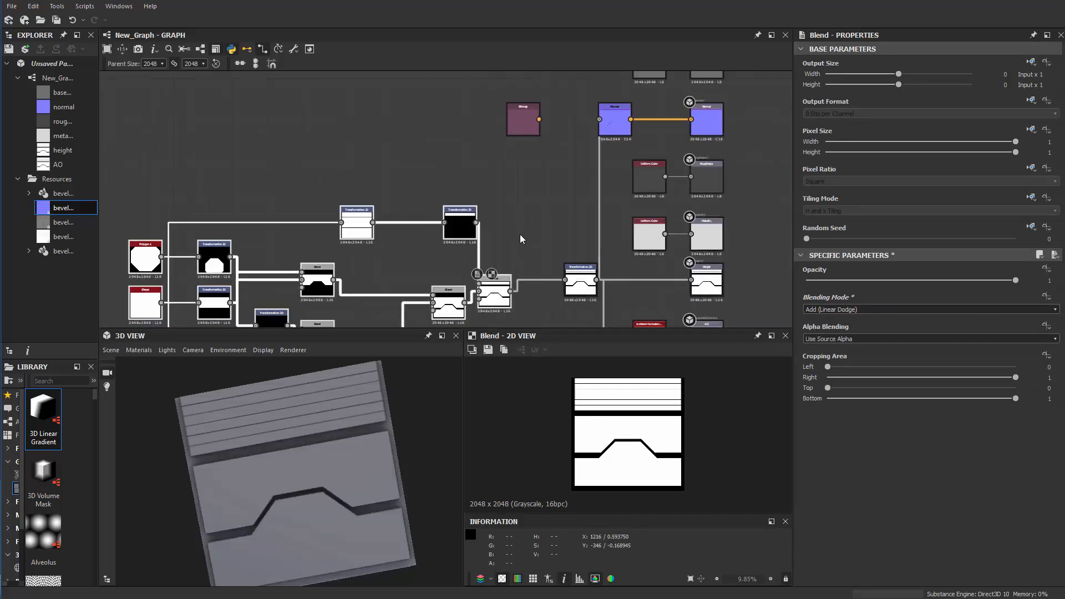
scroll(544, 222, up, 3)
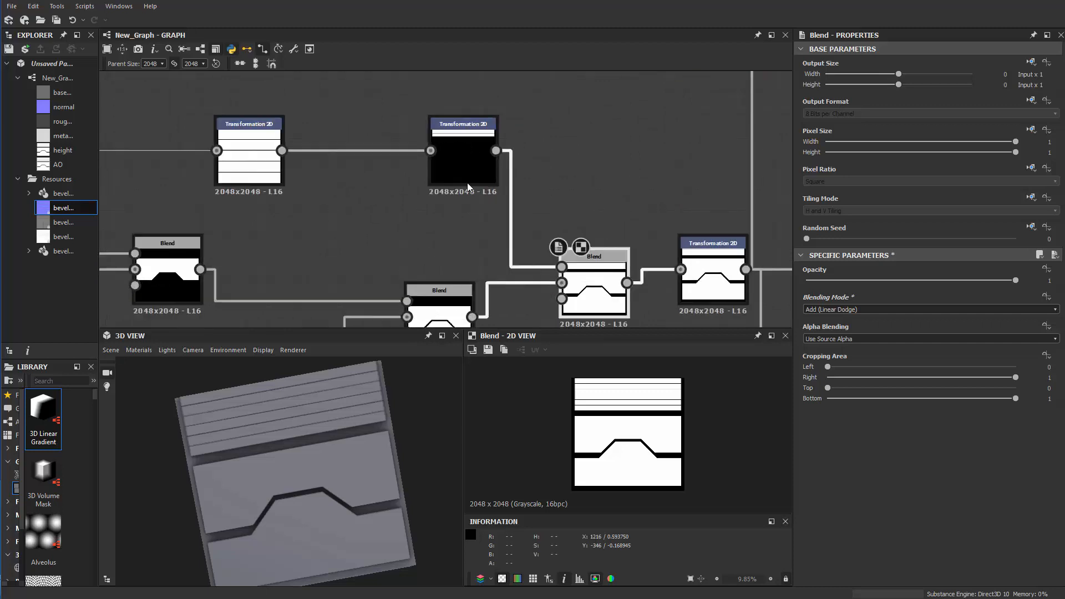
click(467, 178)
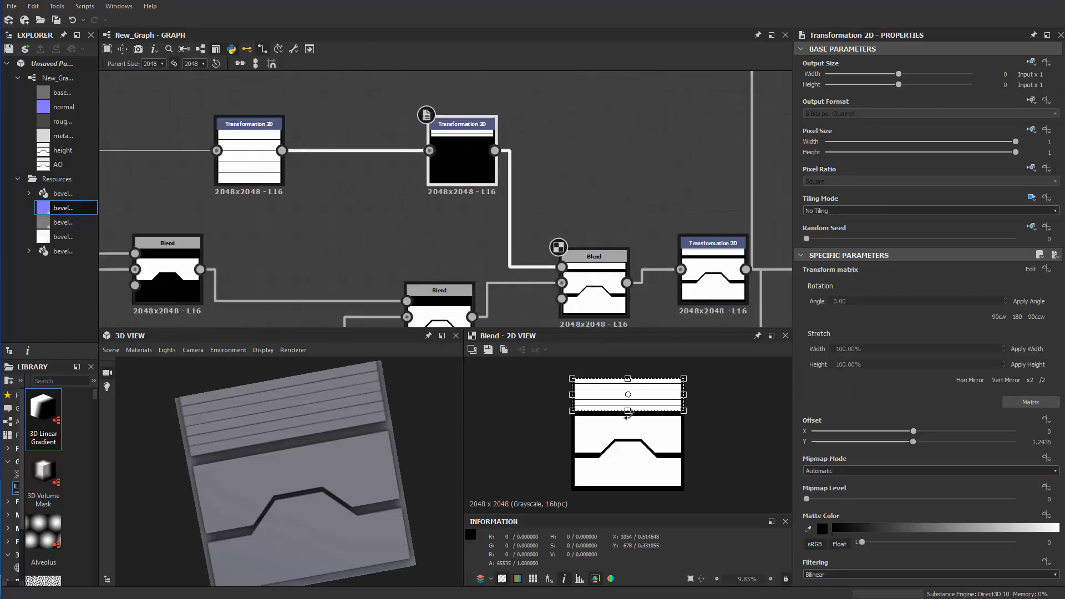
drag(627, 411, 630, 415)
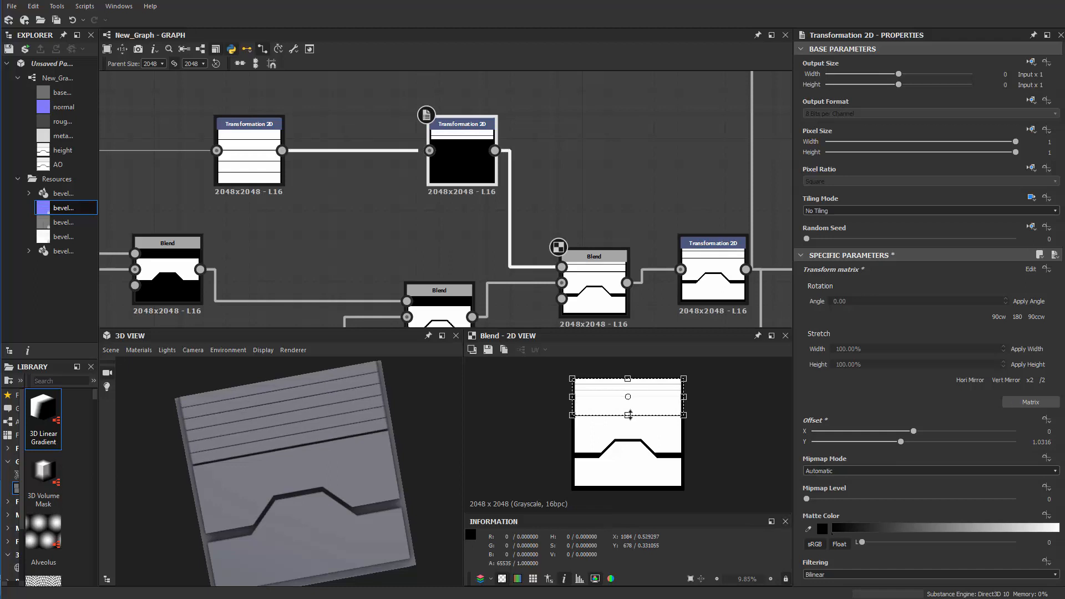
Lower the upper edge of the plank band's frame slightly, to a Y offset of 1.0645, to leave a border above it
scroll(422, 242, down, 2)
scroll(435, 217, up, 2)
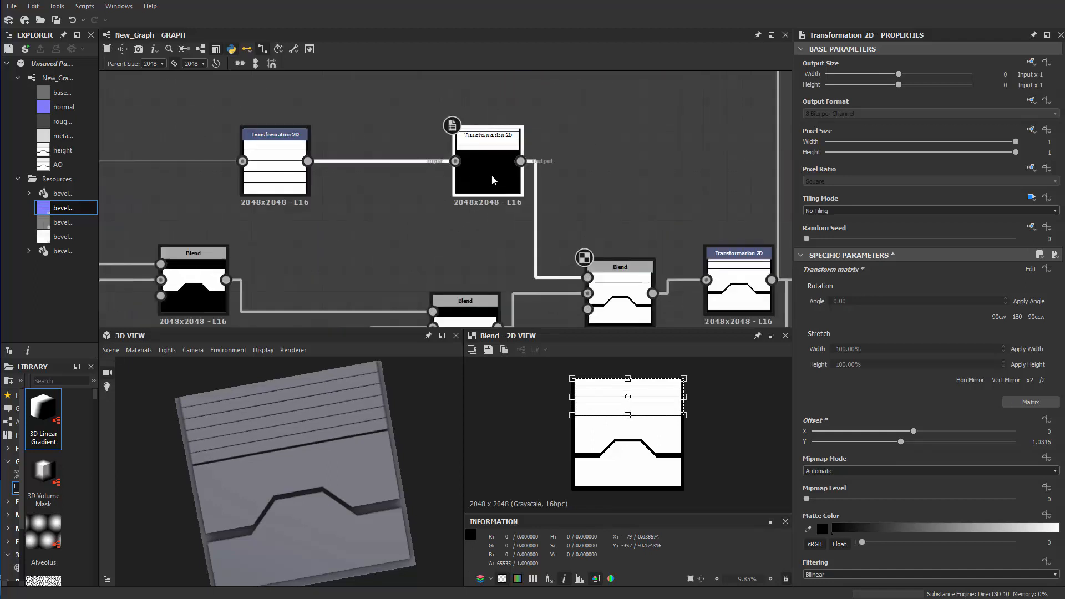
scroll(621, 388, up, 2)
middle_drag(623, 371, 620, 404)
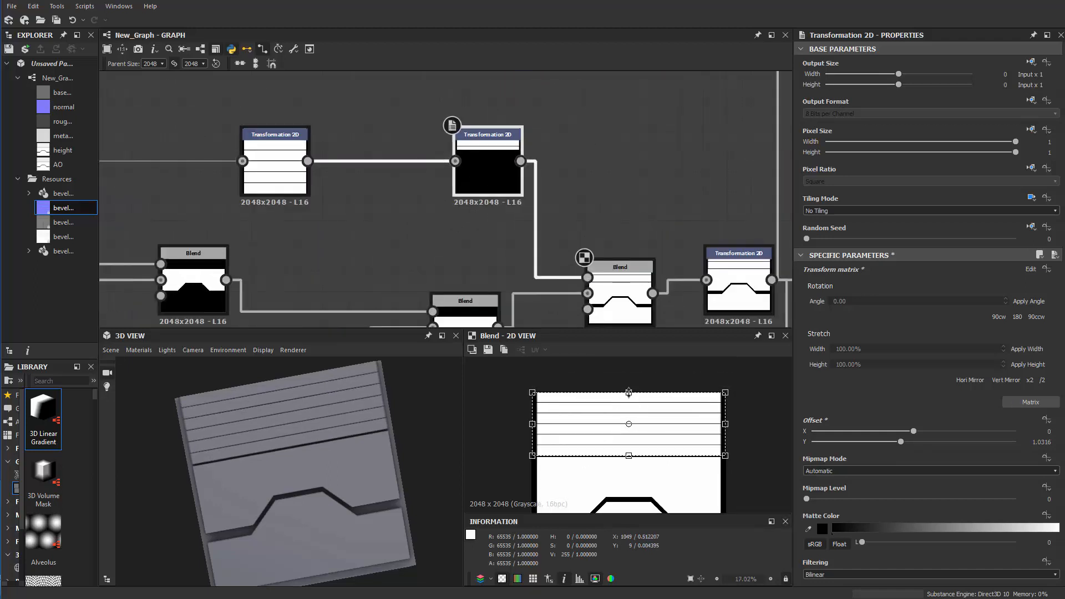
drag(630, 393, 628, 396)
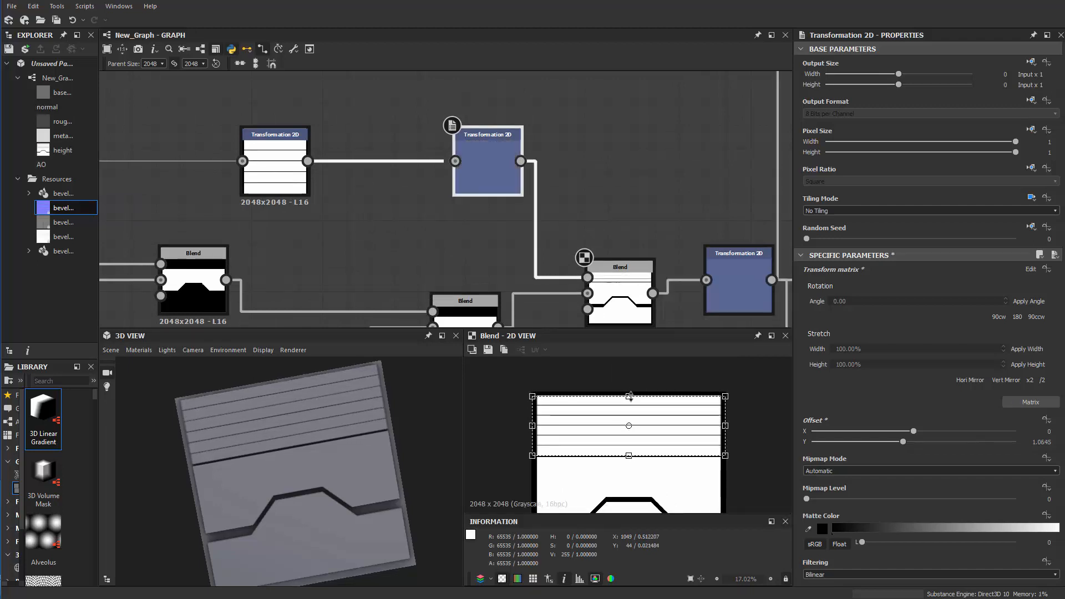
Stretch the tiled strip's frame in the first plank Transformation 2D taller, to a Y offset of -1.9201, for fewer, wider planks
middle_drag(518, 320, 636, 324)
double_click(394, 172)
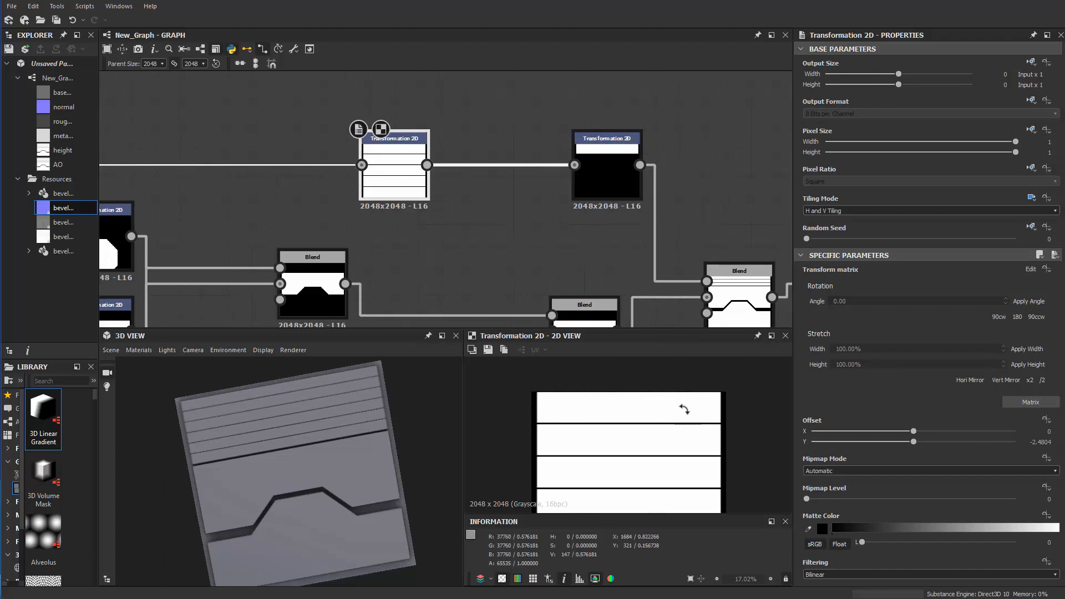
scroll(648, 471, down, 2)
mouse_move(628, 478)
mouse_down()
mouse_move(638, 465)
mouse_move(633, 473)
mouse_up()
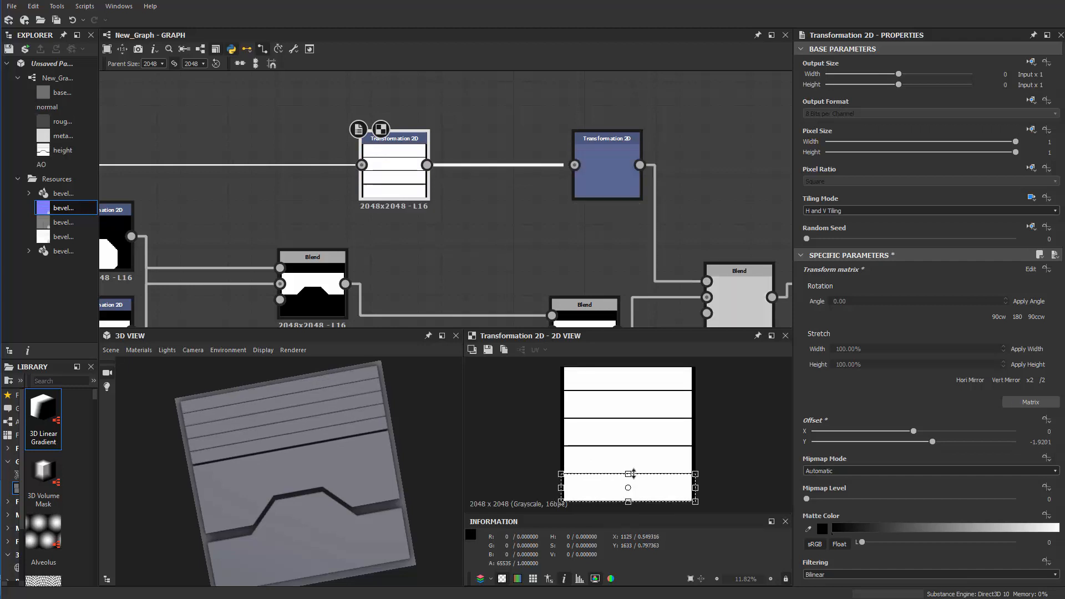
scroll(445, 285, down, 8)
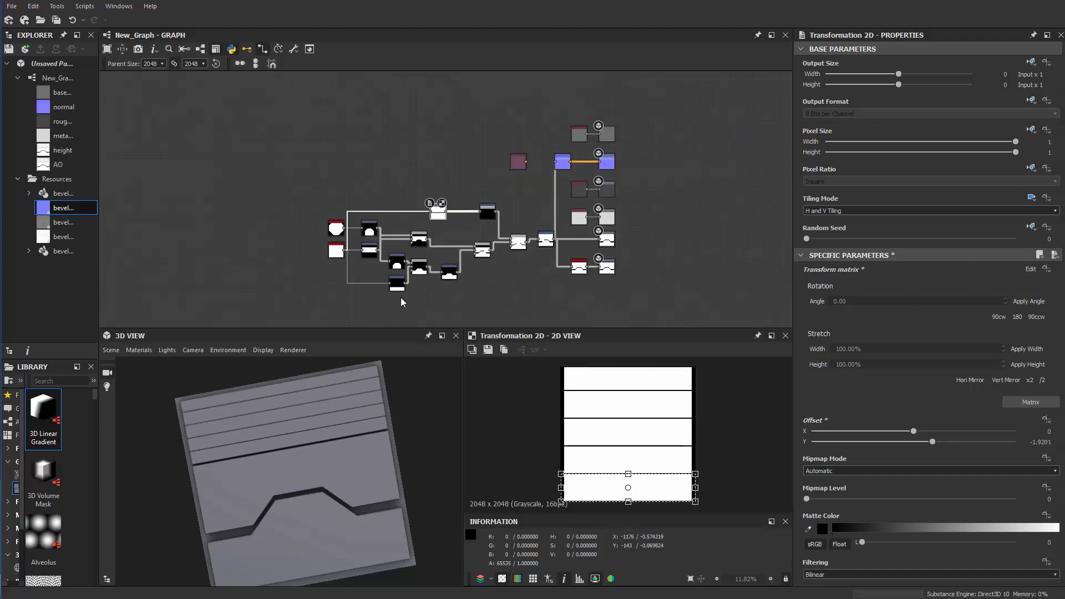
Move the shape, plank and Blend nodes away from the final Transformation 2D to widen the gap, and place the unconnected purple node above that gap
drag(333, 243, 481, 305)
click(484, 251)
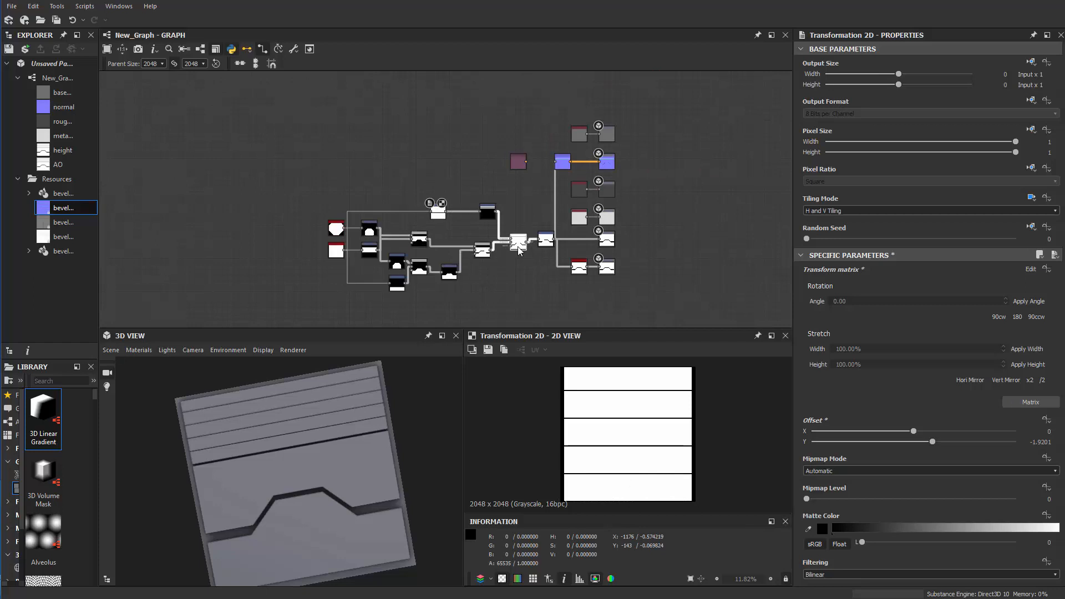
drag(198, 146, 467, 297)
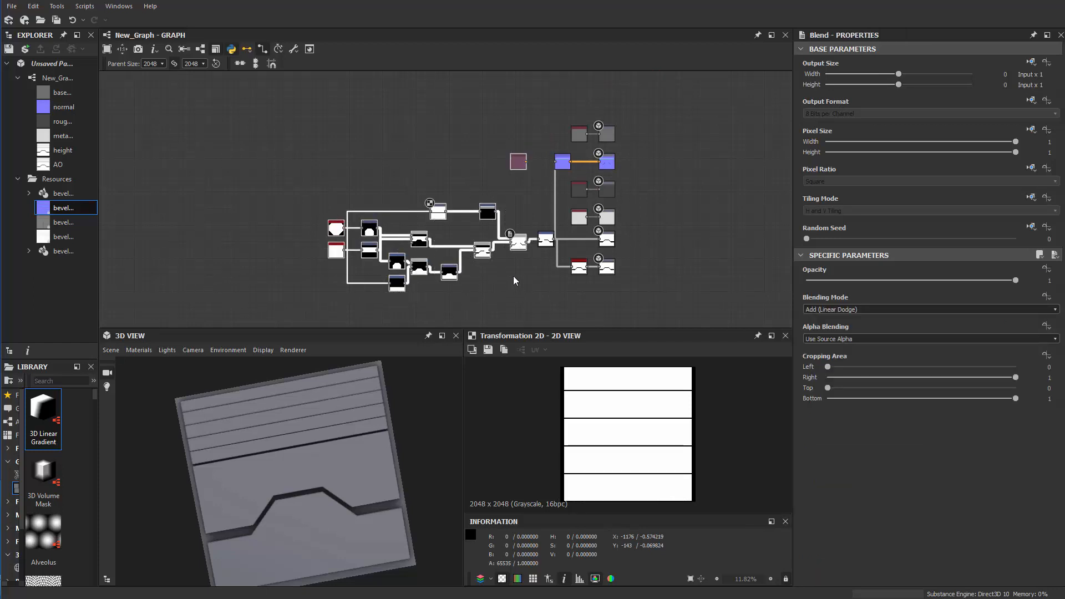
drag(520, 246, 448, 242)
click(464, 194)
scroll(464, 188, up, 3)
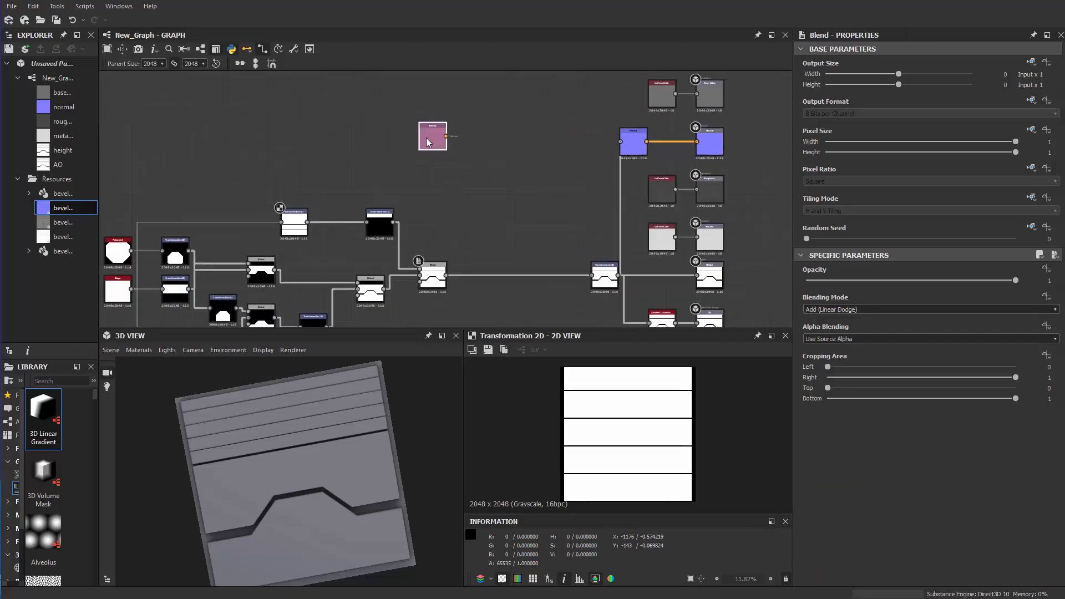
drag(426, 137, 521, 152)
scroll(457, 251, up, 1)
Examine the finished node network and the interlocking shapes and planks on the 3D plane from several angles
middle_drag(430, 314, 507, 251)
scroll(495, 278, up, 1)
scroll(495, 278, down, 1)
middle_drag(472, 286, 587, 290)
scroll(587, 290, up, 2)
scroll(488, 288, down, 2)
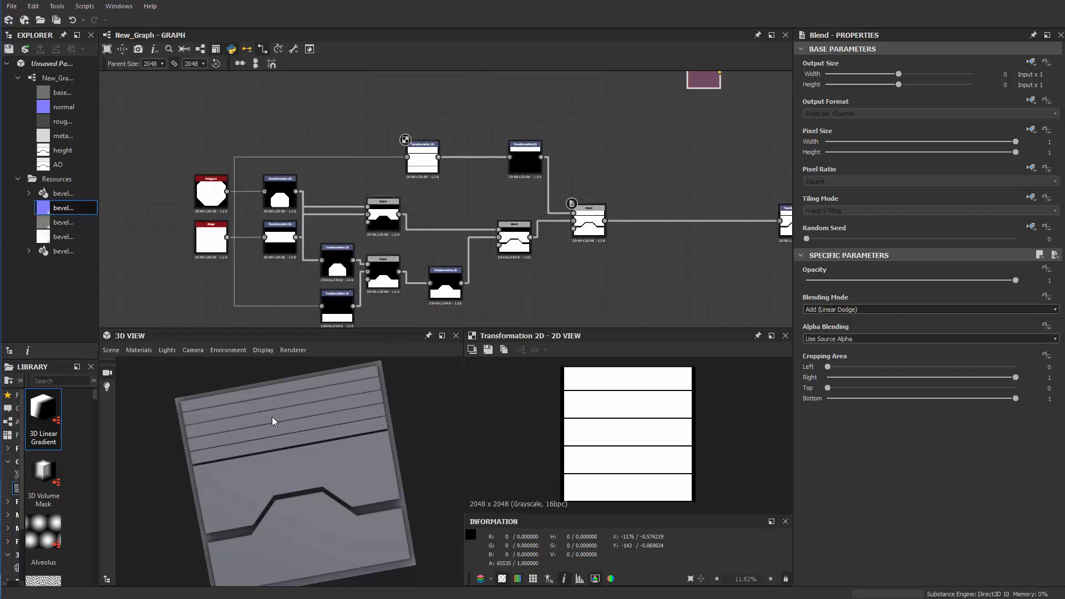
mouse_move(272, 421)
mouse_down()
mouse_move(279, 498)
mouse_move(262, 424)
mouse_move(253, 431)
mouse_move(277, 548)
mouse_move(277, 470)
mouse_move(251, 392)
mouse_move(222, 385)
mouse_move(321, 471)
mouse_move(354, 453)
mouse_move(274, 435)
mouse_up()
middle_drag(492, 269, 388, 265)
scroll(484, 280, up, 1)
drag(248, 503, 223, 492)
drag(317, 477, 314, 472)
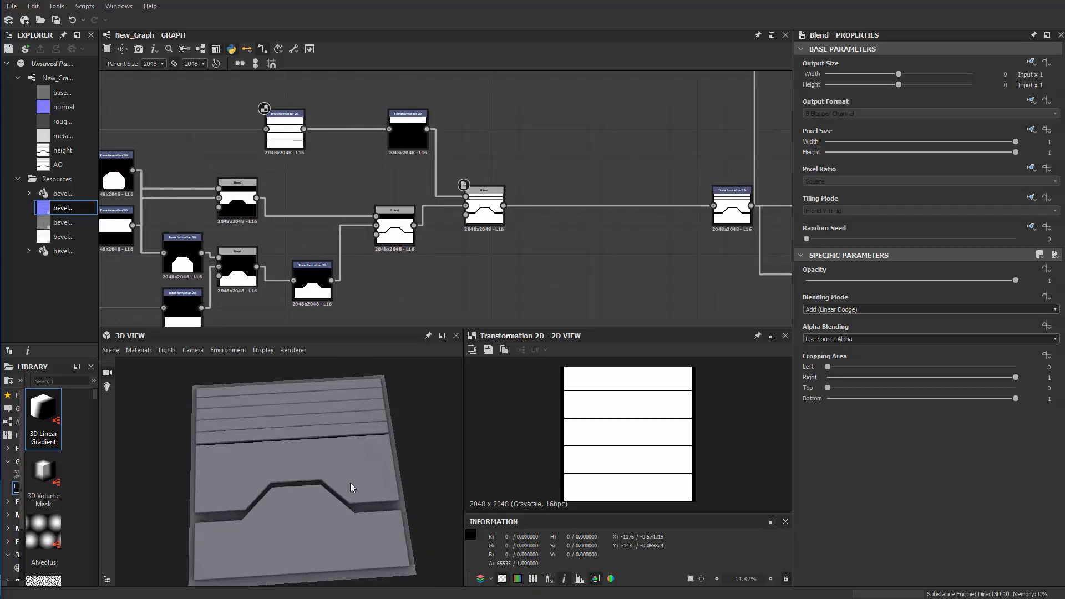
drag(351, 488, 569, 542)
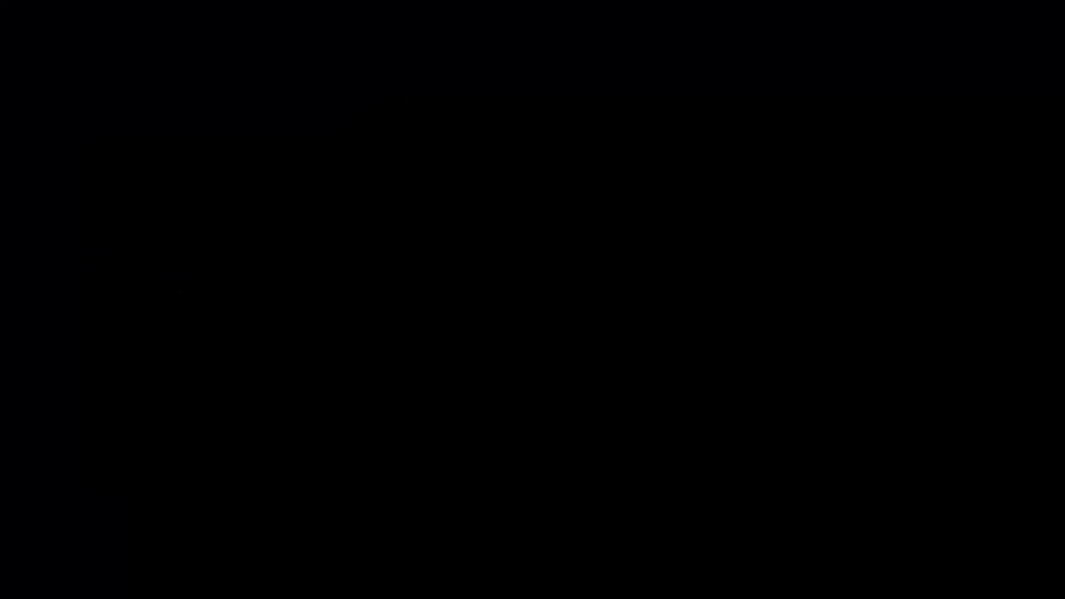